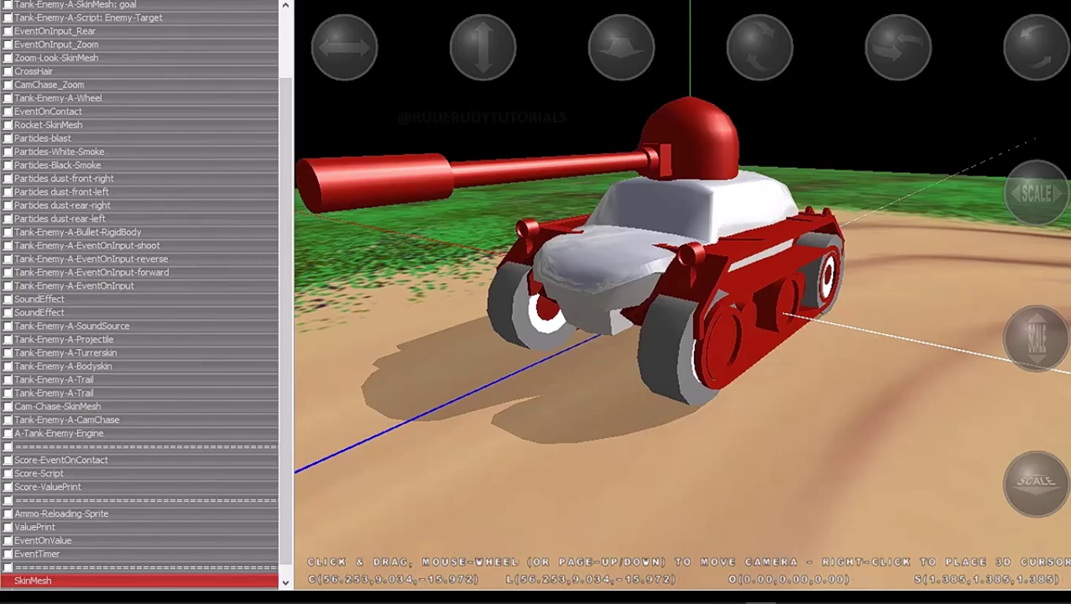
Swap the tank hull SkinMesh's element to Tank-red
double_click(34, 581)
left_click(387, 225)
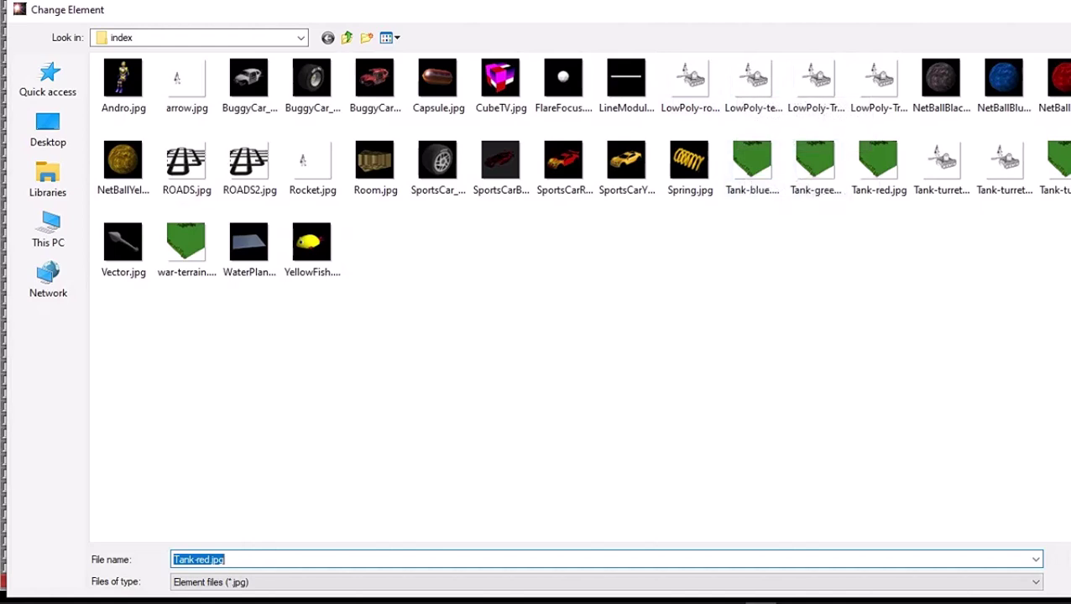
double_click(878, 163)
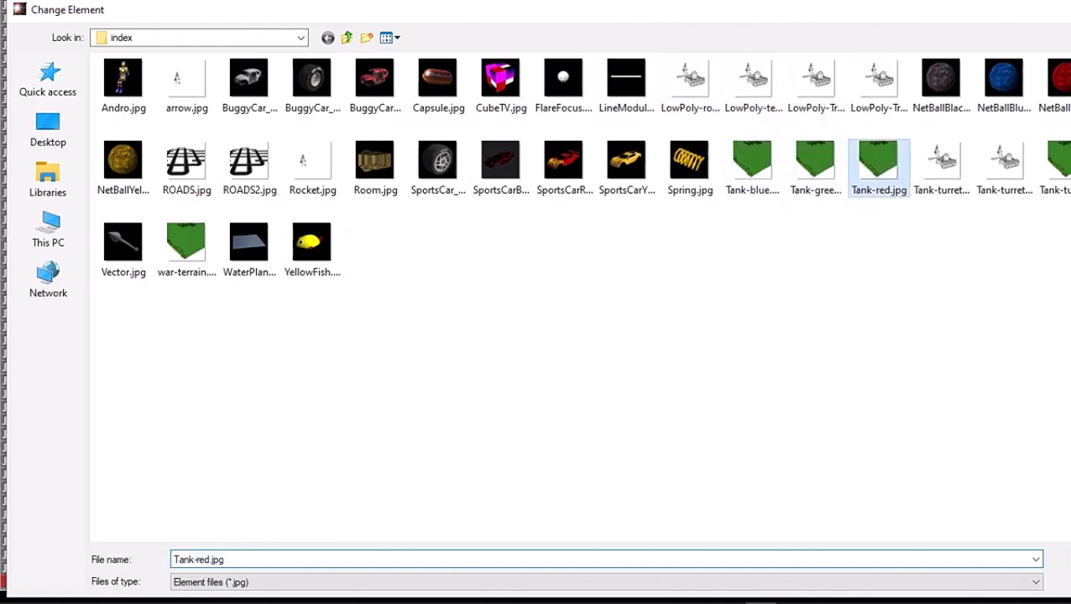
key("Return")
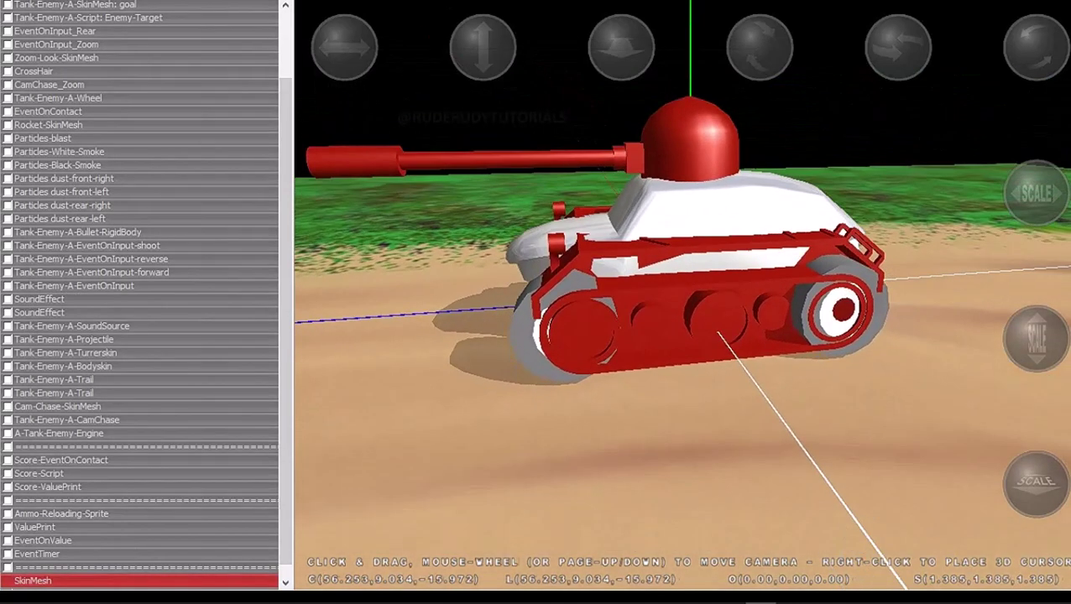
Change the hull element to Tank-green, then reopen and close its properties unchanged
key("Return")
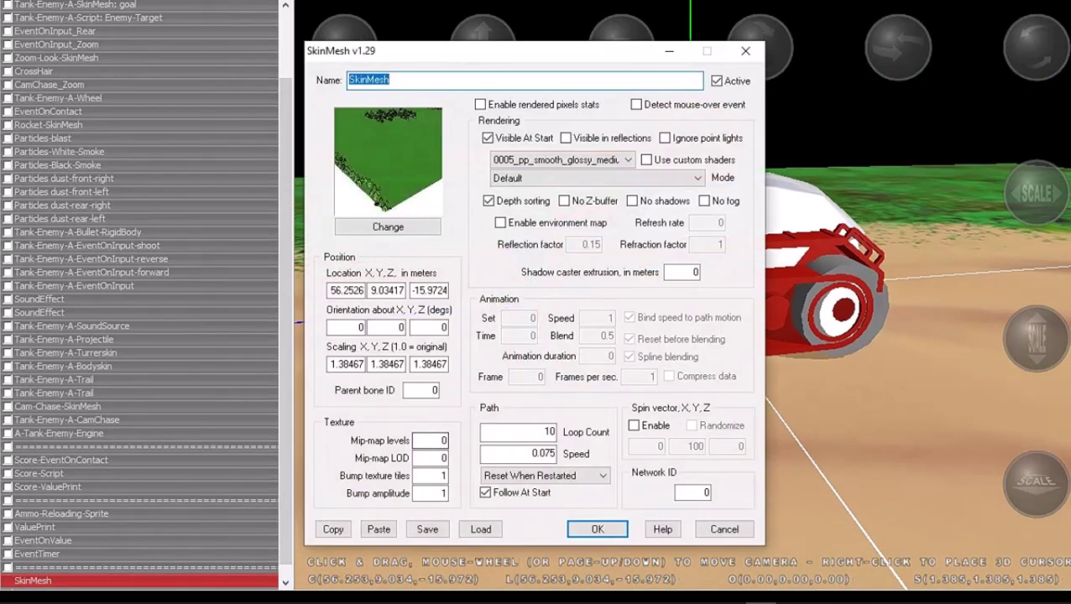
key("Return")
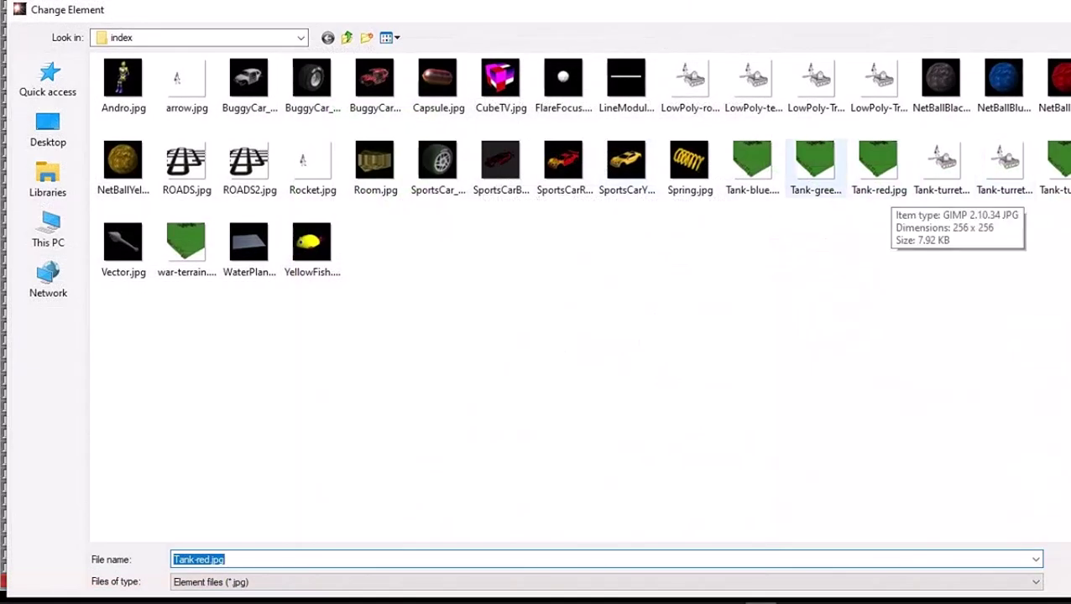
double_click(815, 163)
key("Return")
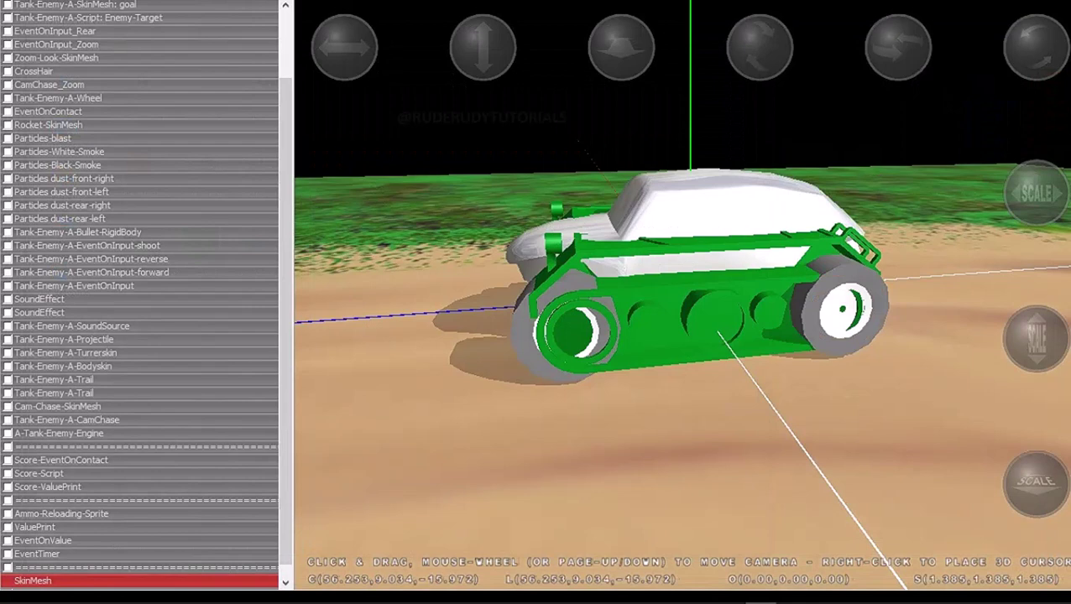
key("Return")
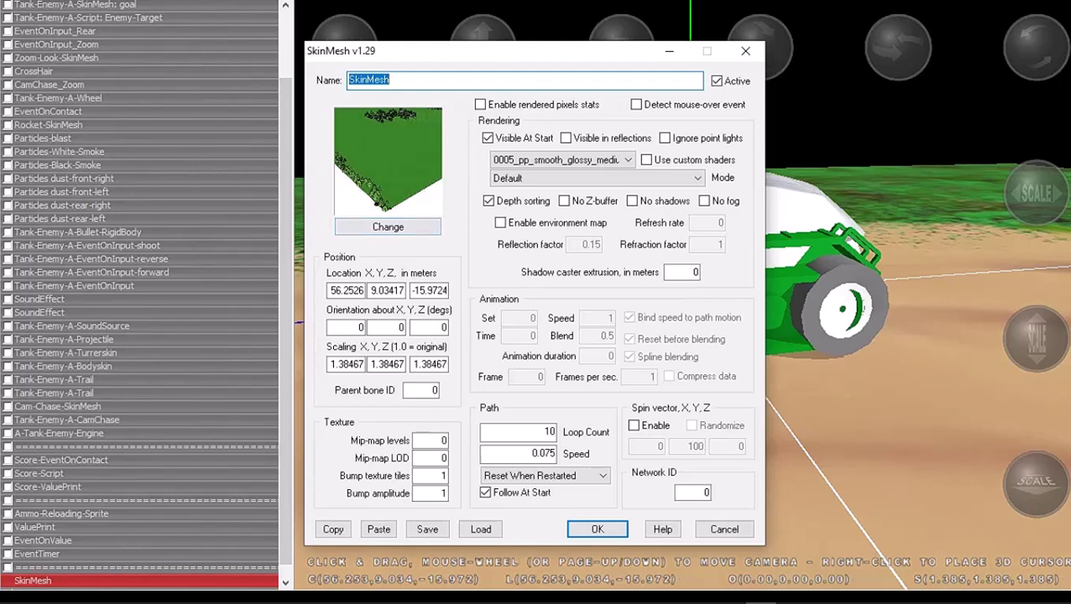
left_click(724, 528)
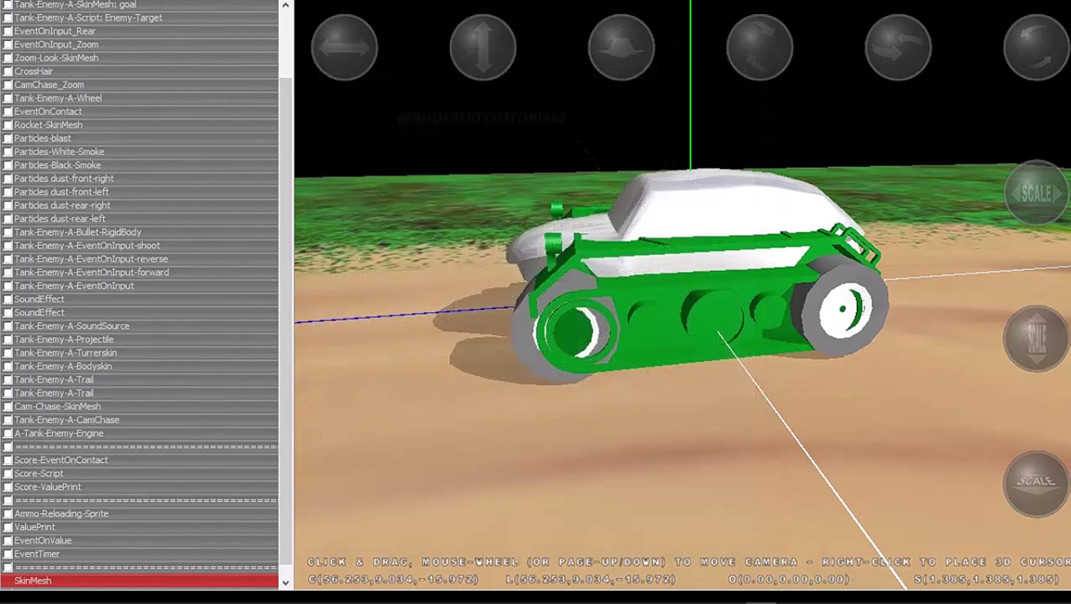
Clone the hull SkinMesh and load the Tank-turret model into the clone
right_click(50, 4)
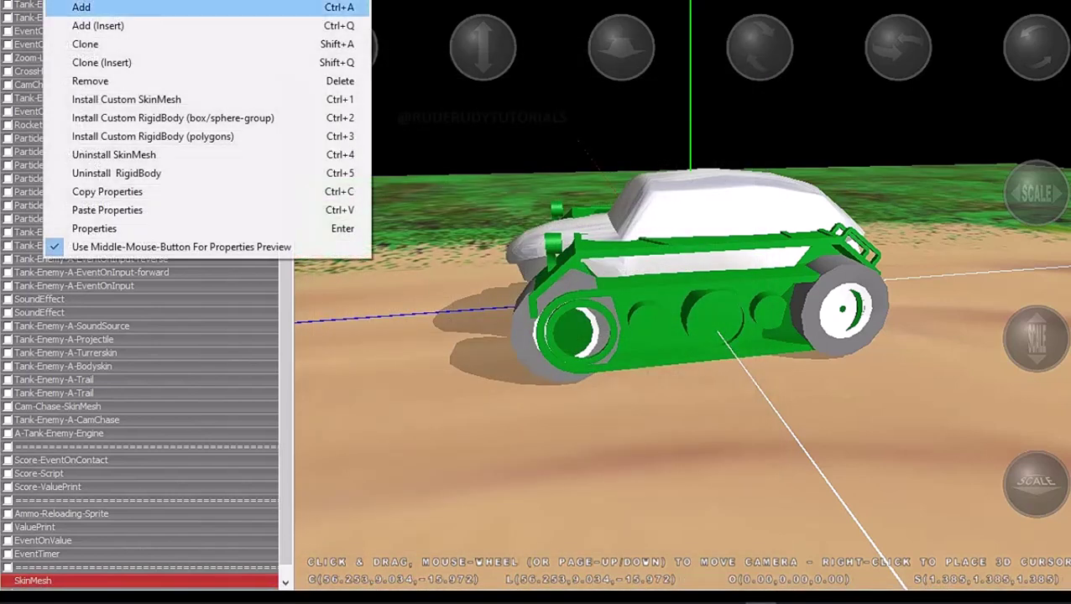
left_click(100, 62)
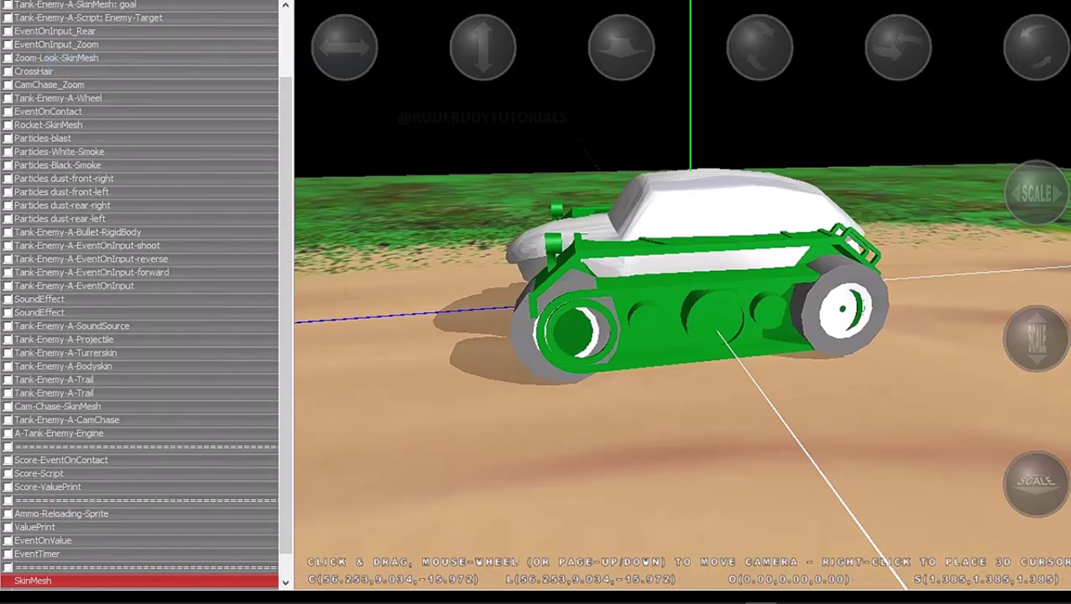
double_click(32, 581)
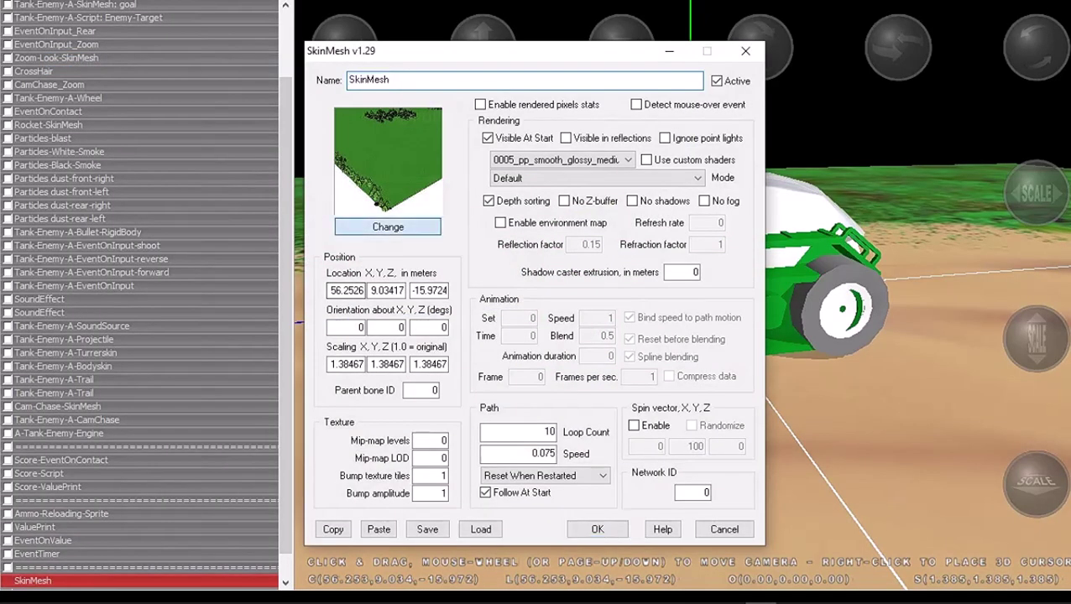
left_click(388, 227)
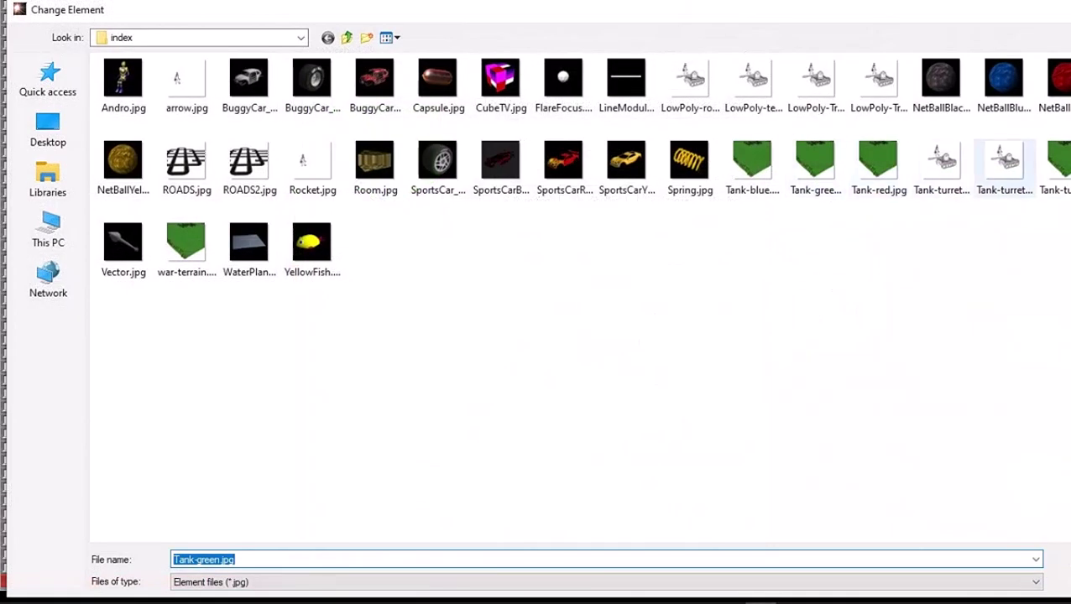
double_click(1003, 164)
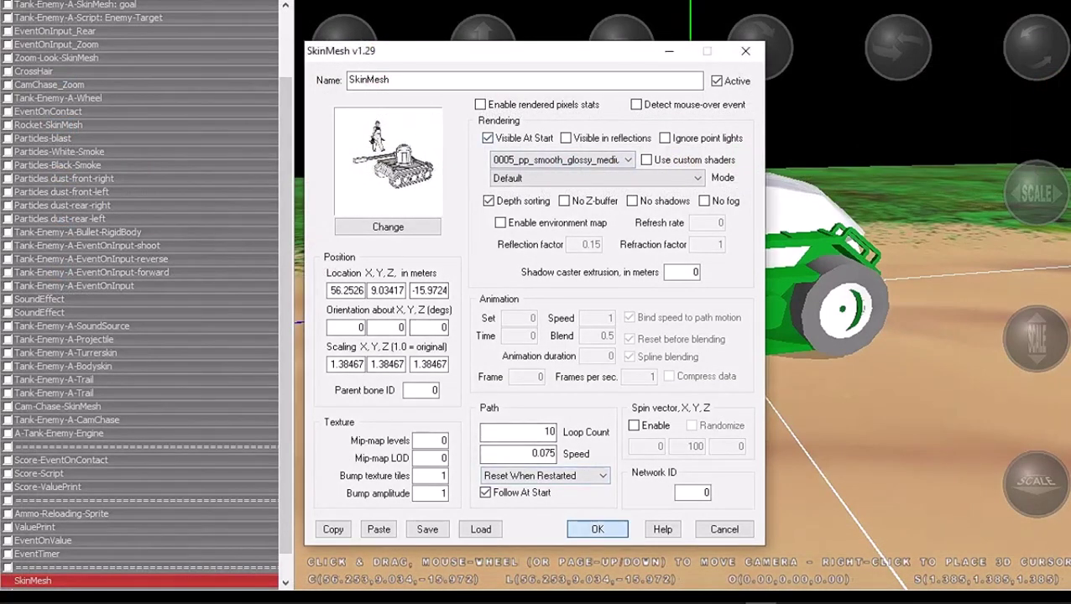
key("Return")
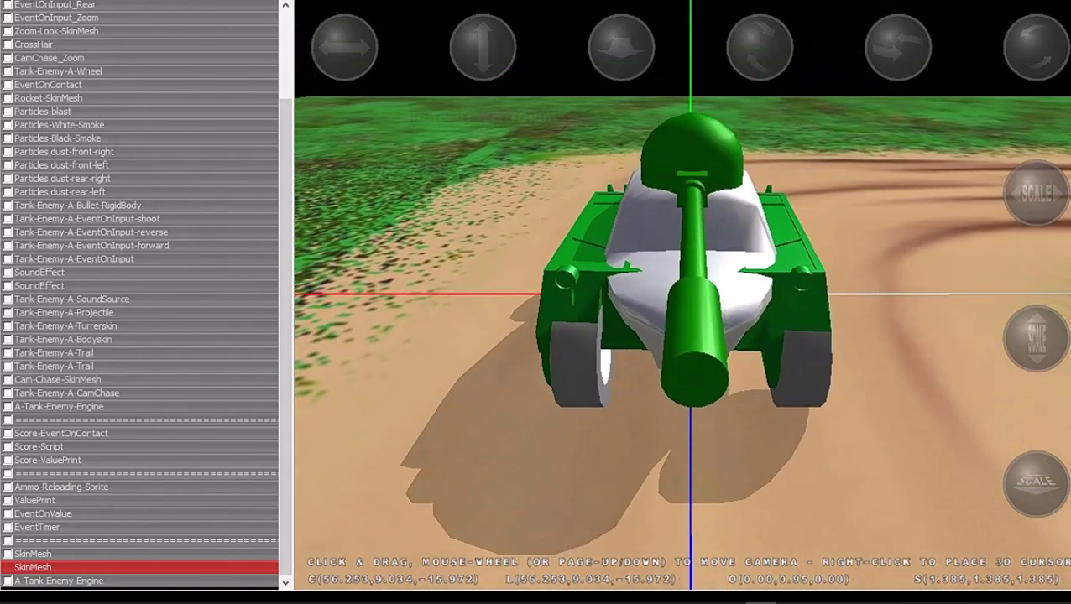
Nudge the turret horizontally and down onto the hull to about Y 8.956
left_click(345, 48)
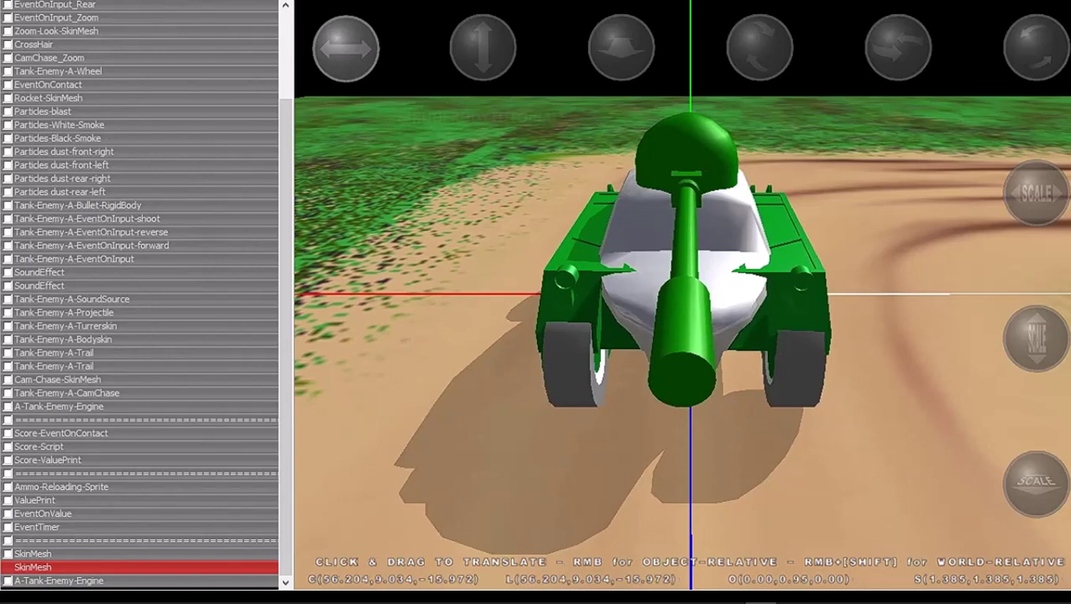
left_click(345, 47)
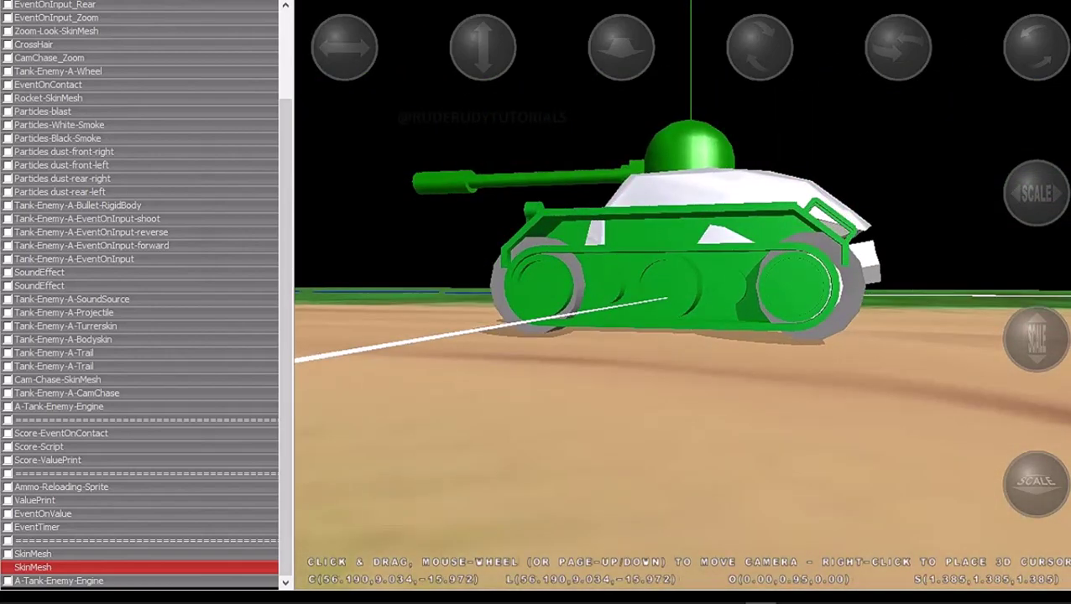
left_click(484, 48)
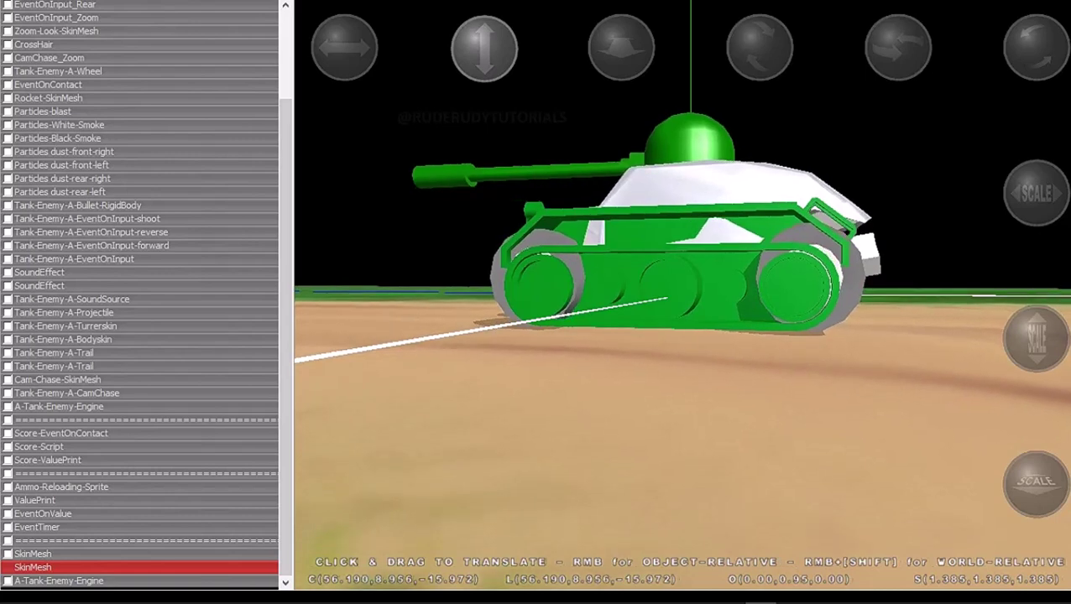
left_click(484, 48)
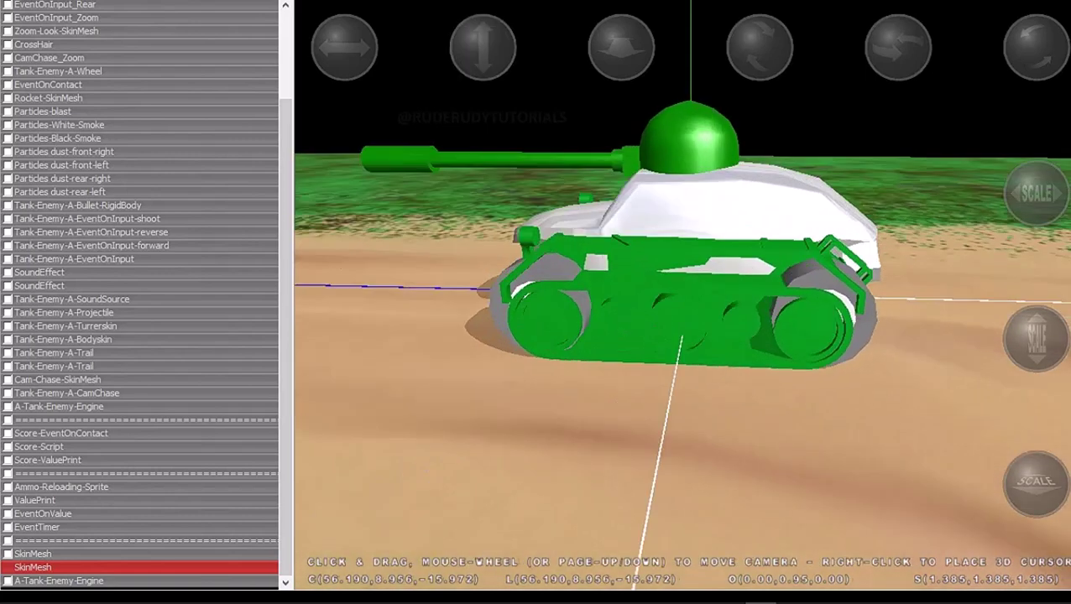
left_click(59, 580)
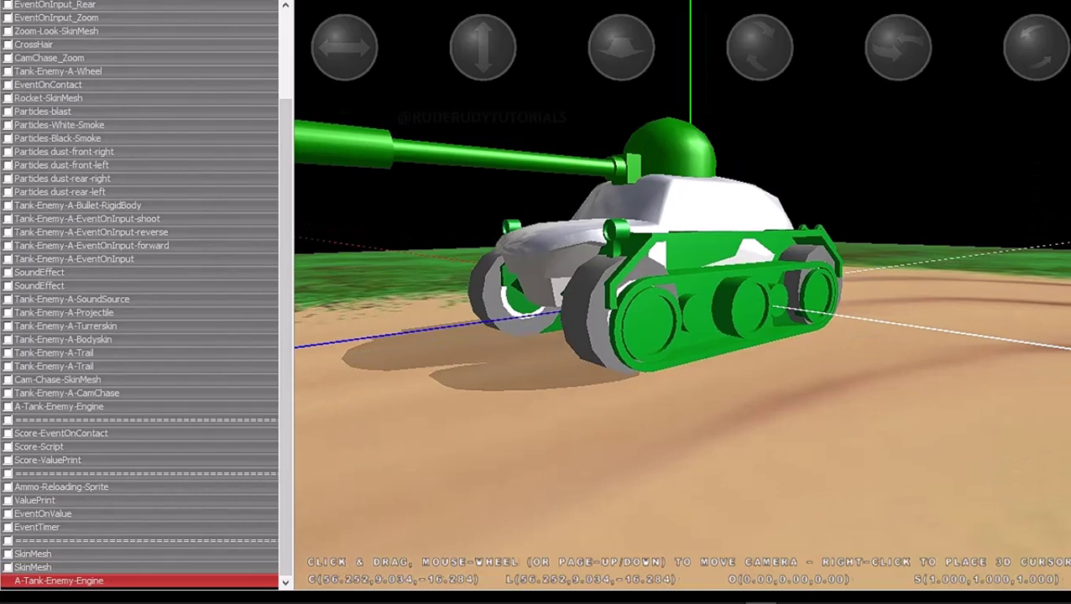
Hide the engine's car body and wheels, and lower the hull mesh slightly
double_click(59, 581)
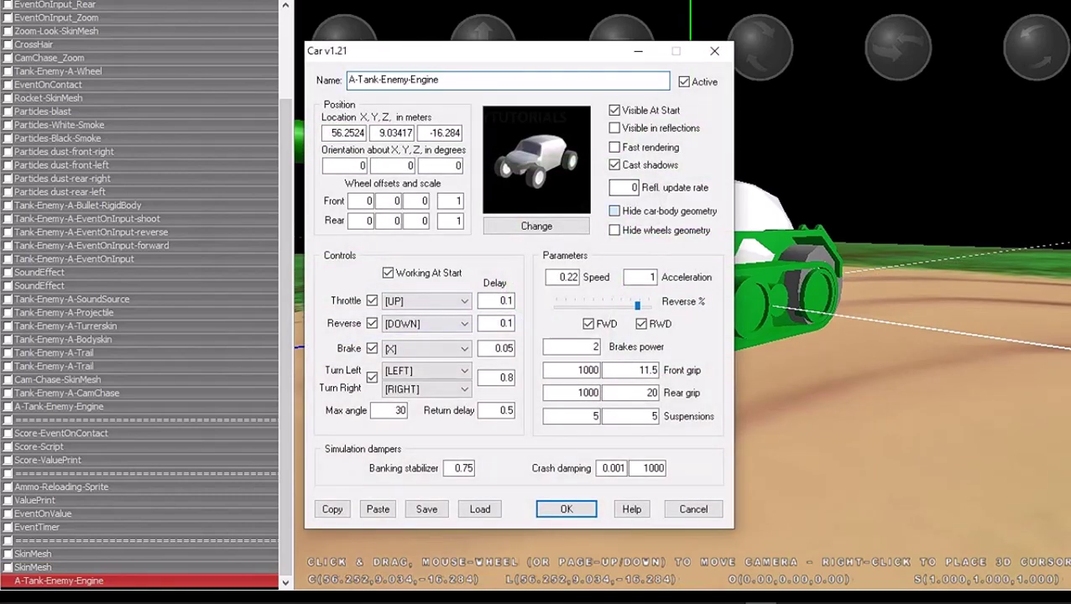
left_click(566, 509)
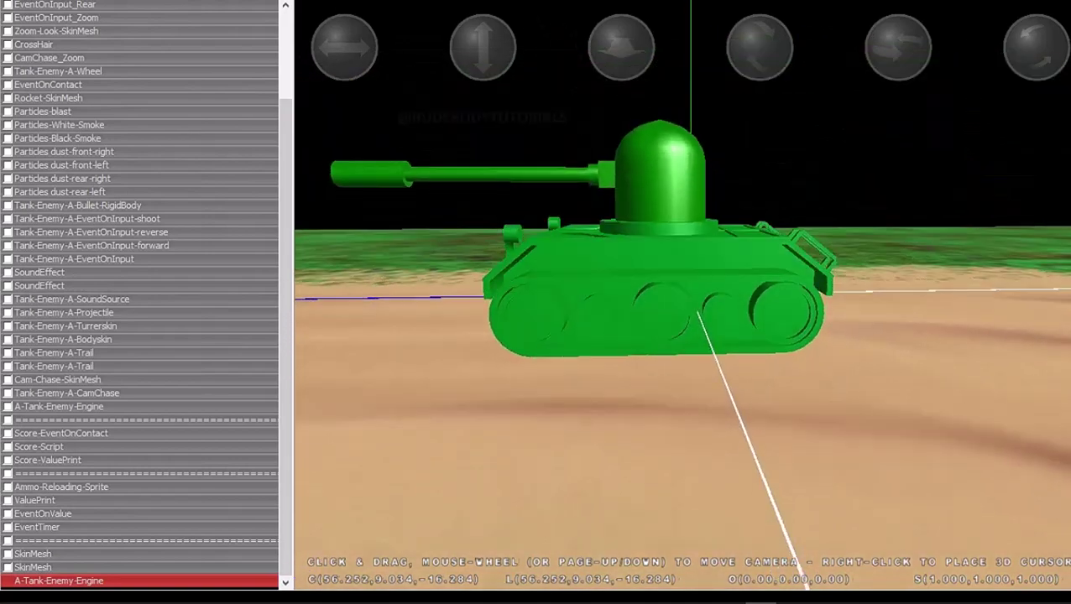
left_click(33, 554)
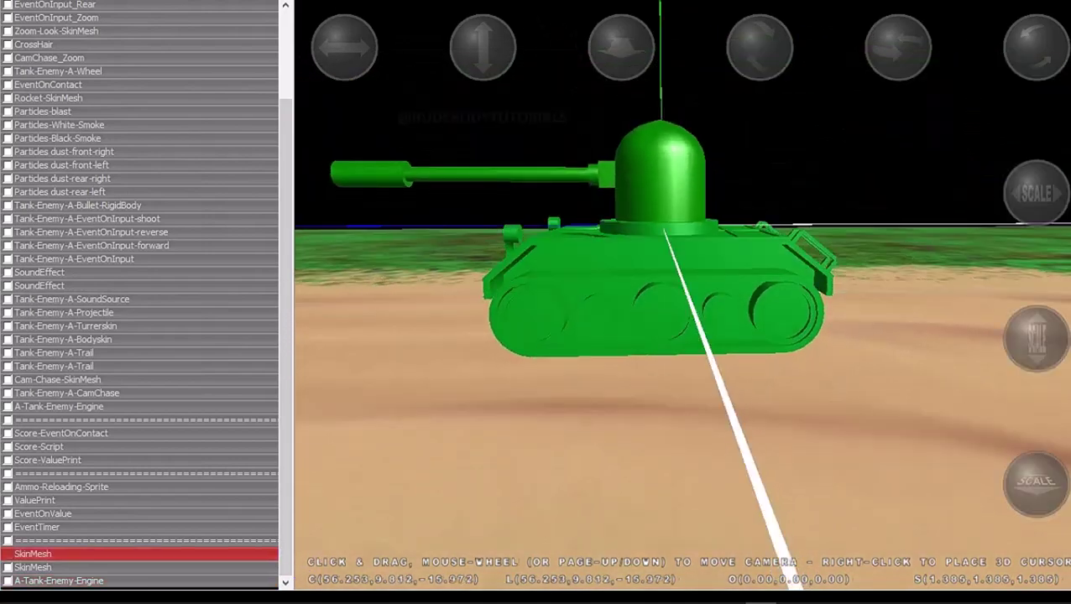
left_click_drag(484, 47, 484, 51)
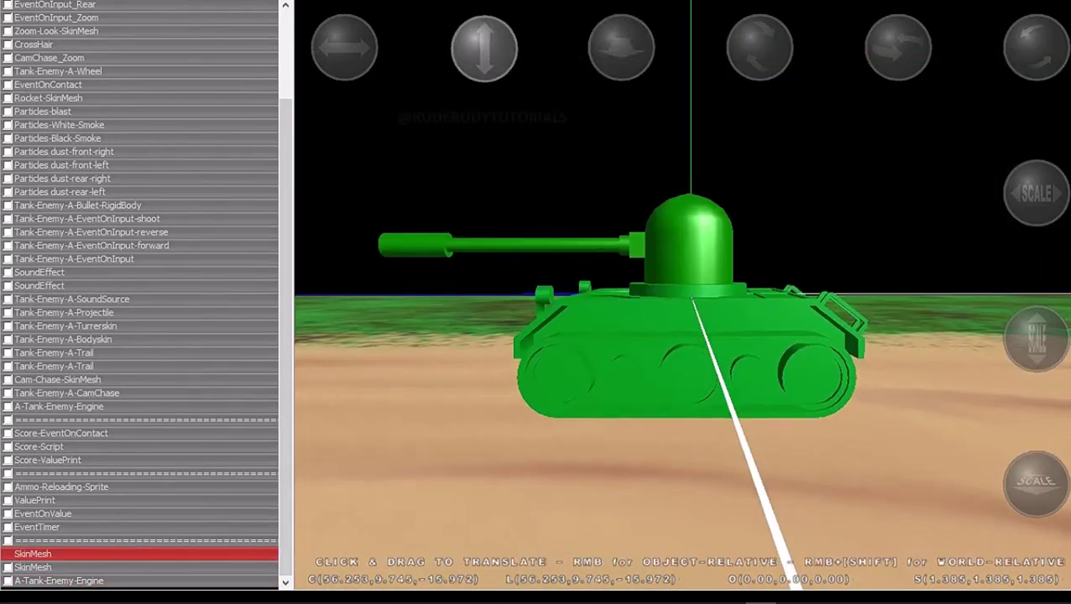
Link both SkinMesh parts, hull and turret, to A-Tank-Enemy-Engine
left_click_drag(671, 378, 588, 319)
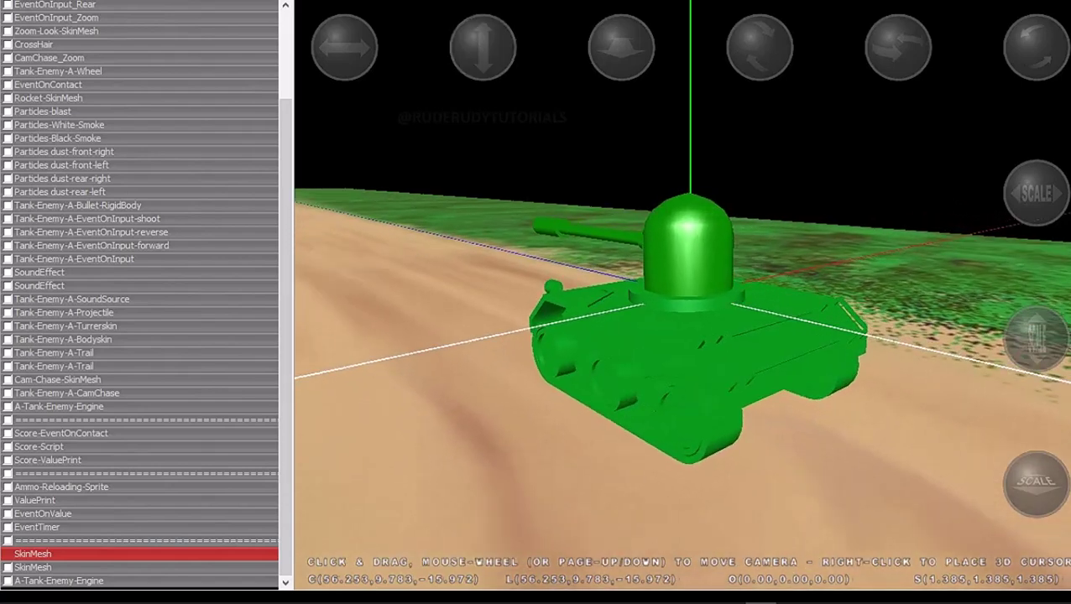
left_click_drag(672, 377, 638, 369)
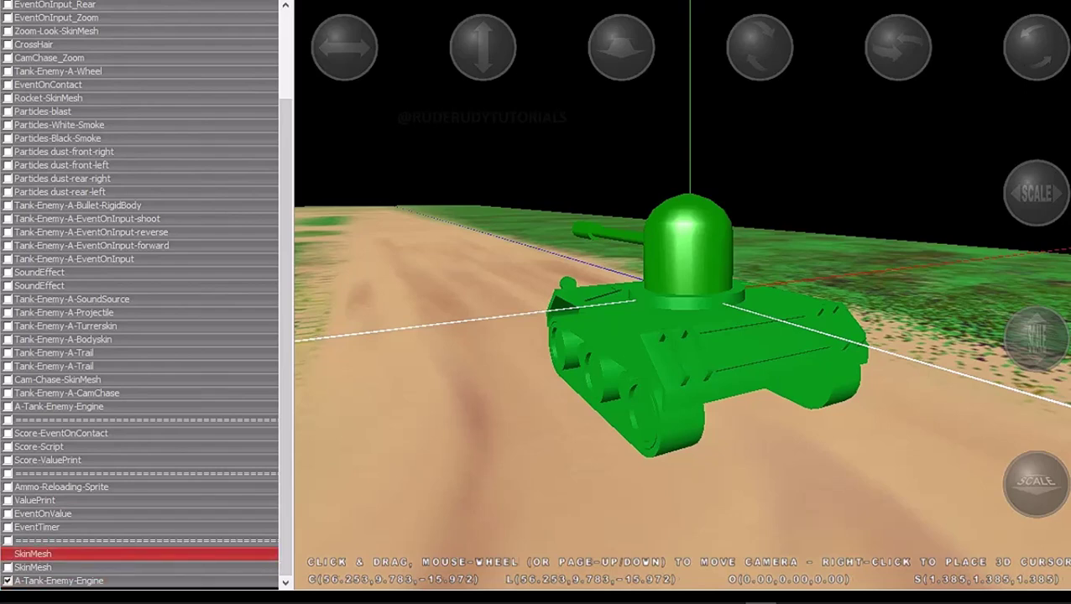
left_click(33, 567)
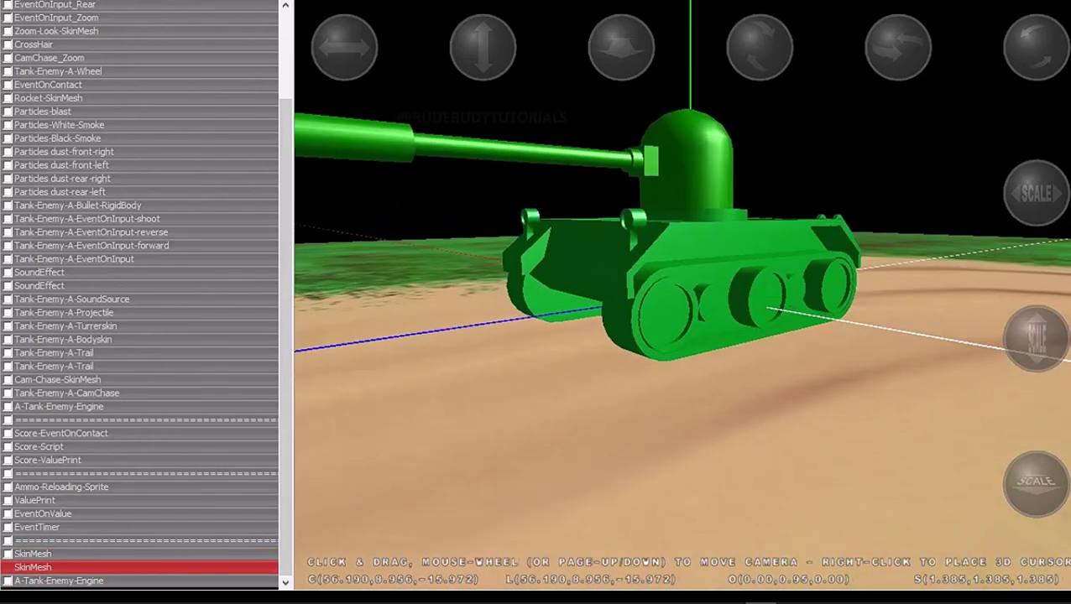
left_click(59, 581)
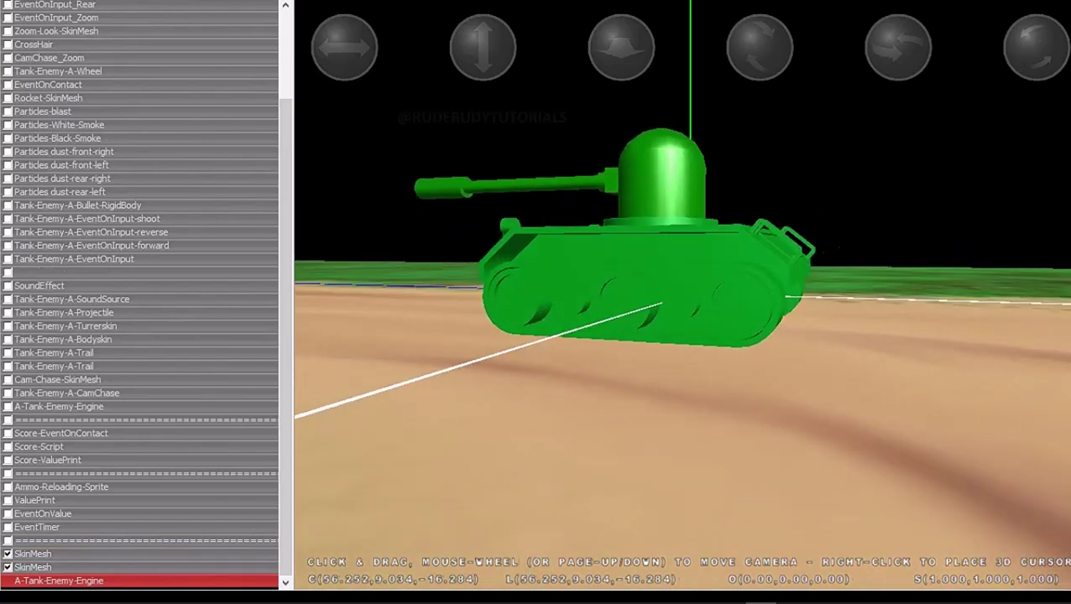
Disable the engine's throttle, reverse, brake and left/right steering, and set Speed to 0.1
double_click(58, 581)
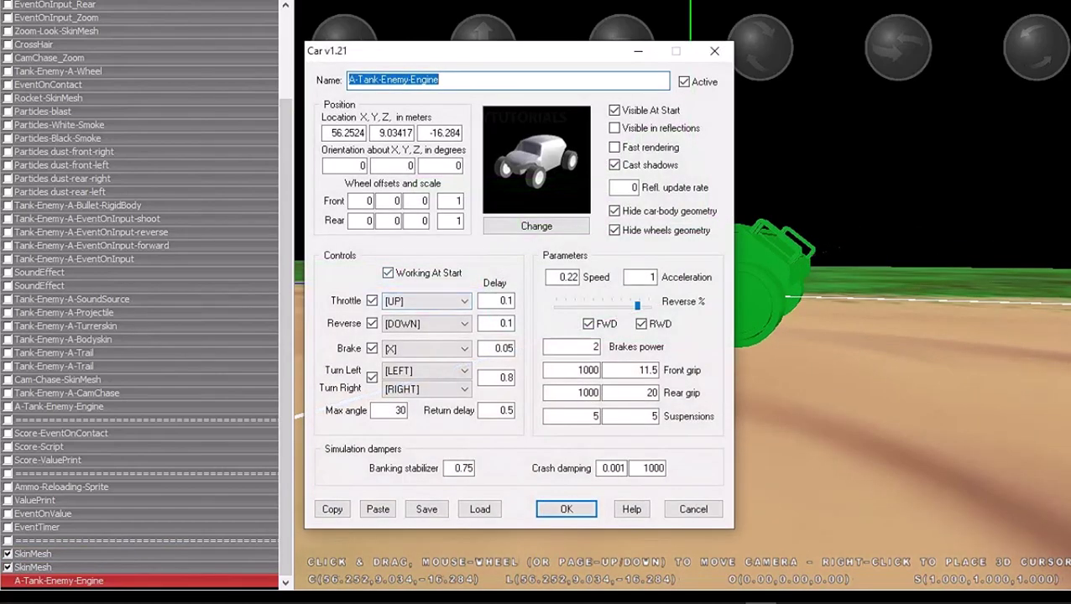
left_click(371, 301)
left_click(372, 323)
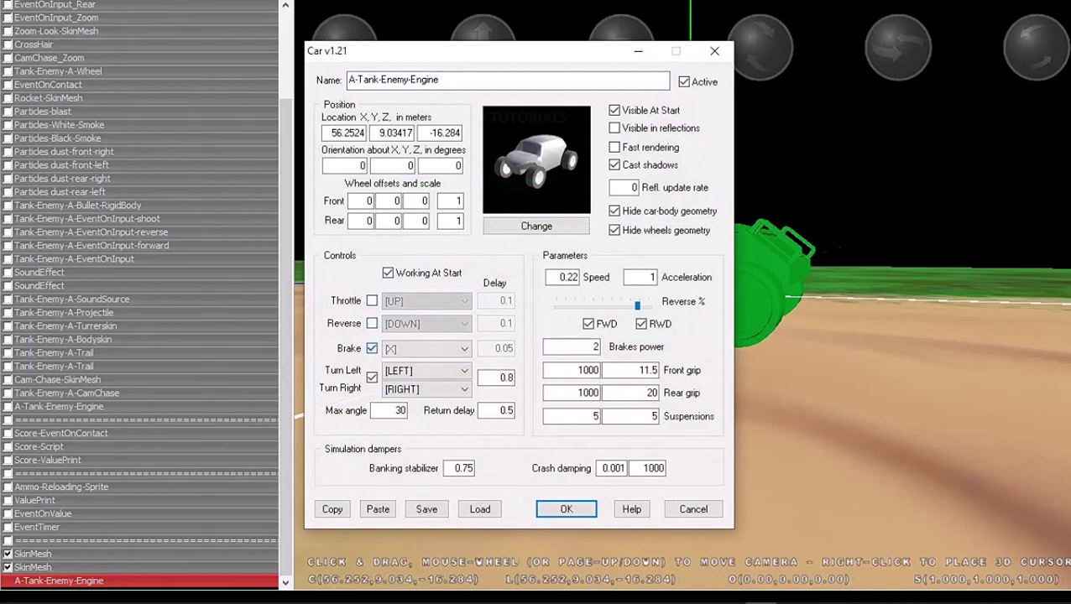
left_click(372, 349)
left_click(371, 377)
left_click(570, 347)
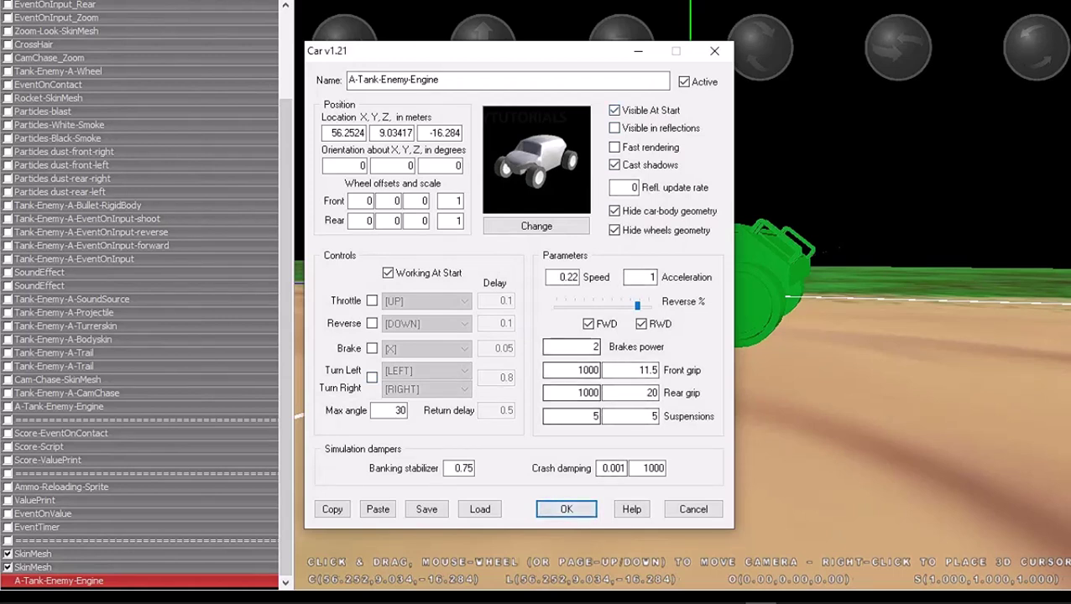
double_click(568, 277)
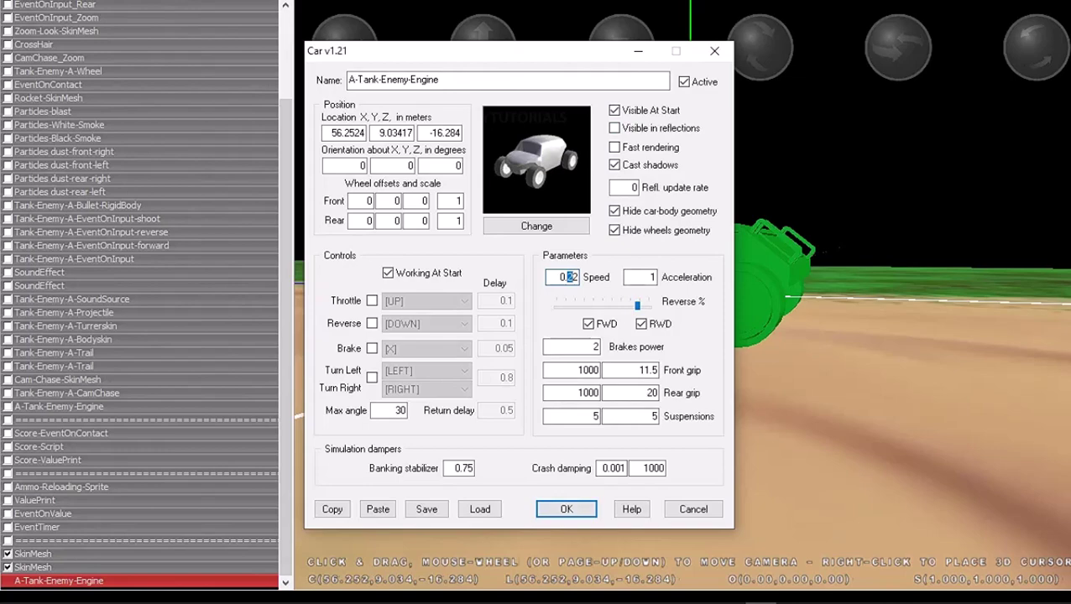
type("0.1")
key("Return")
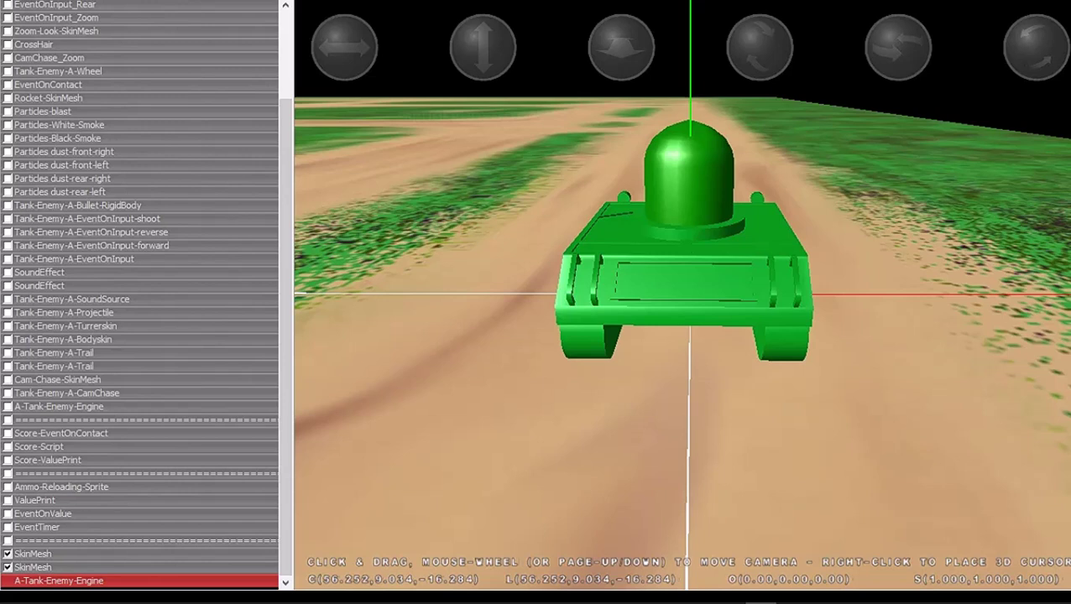
Look over Particles-blast, GoalArrow, goal SkinMesh and Target, then open the Enemy-Target script
left_click(50, 111)
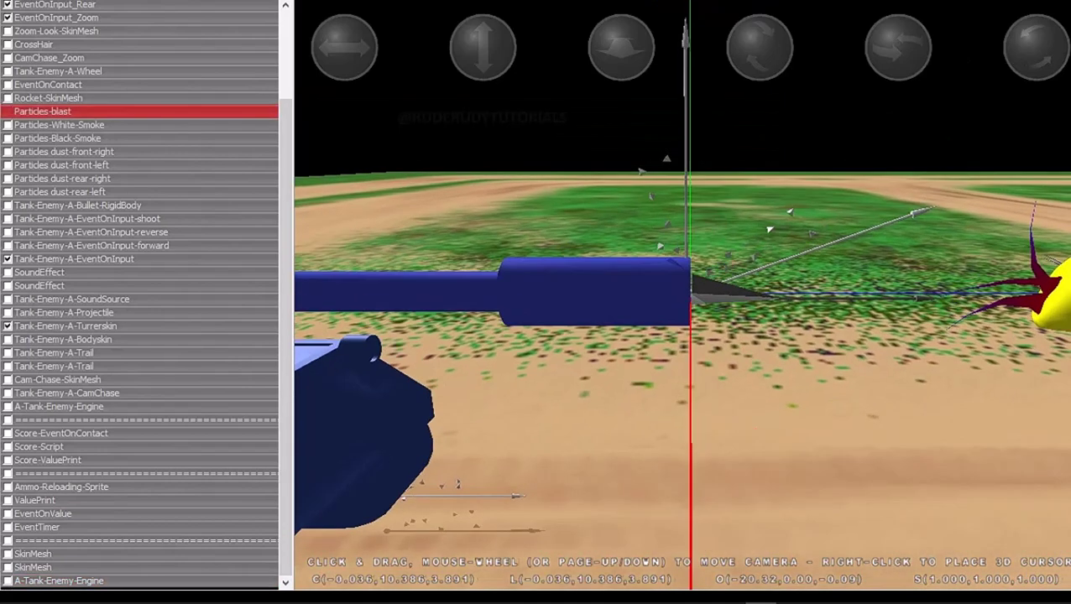
scroll(140, 336, "up", 3)
left_click(66, 44)
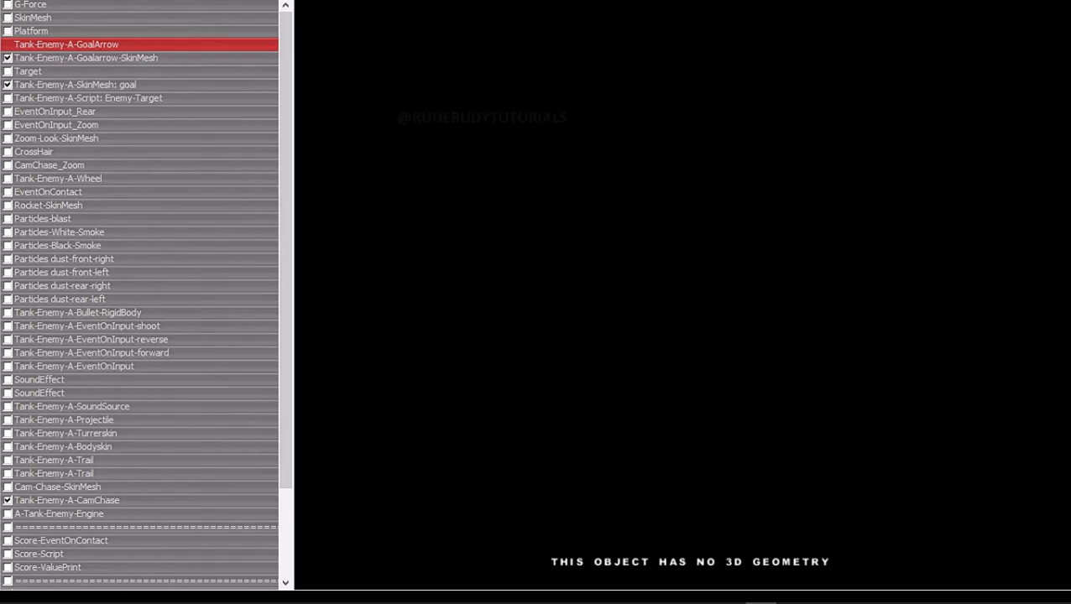
left_click(74, 84)
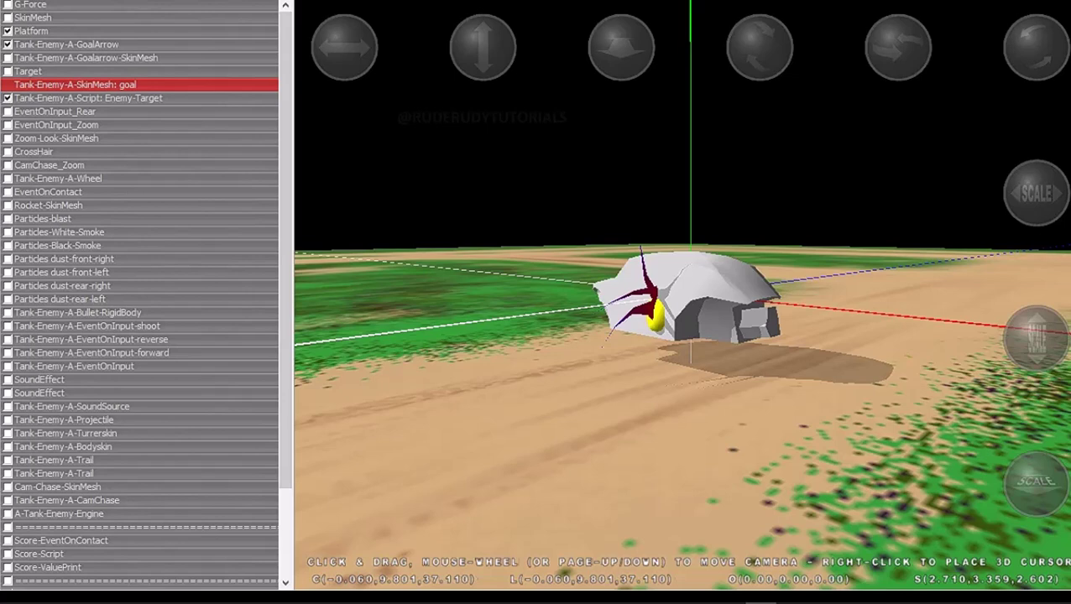
left_click(28, 71)
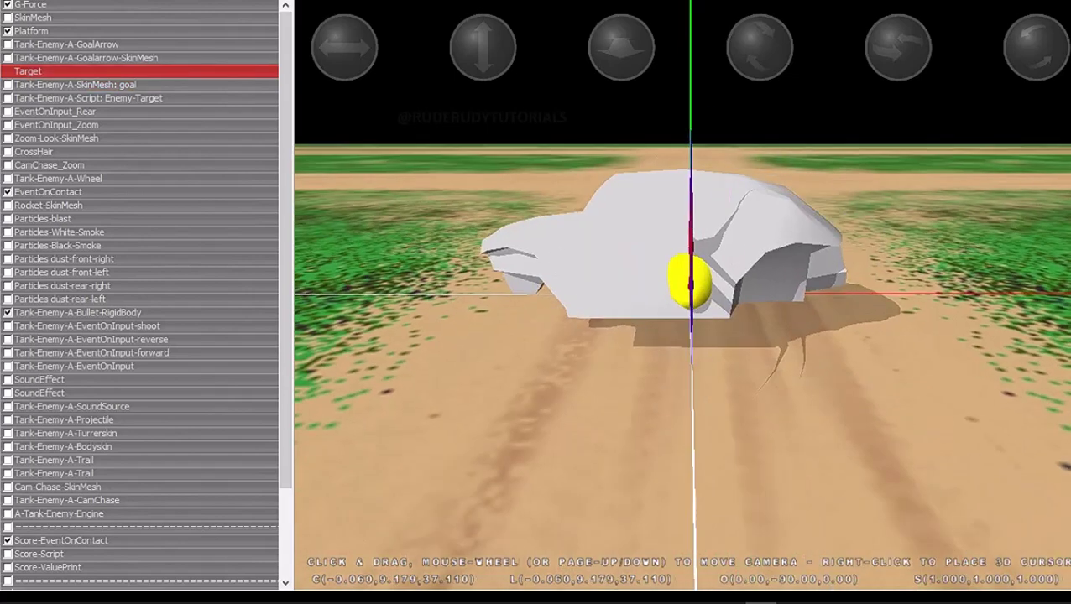
left_click(88, 97)
double_click(88, 98)
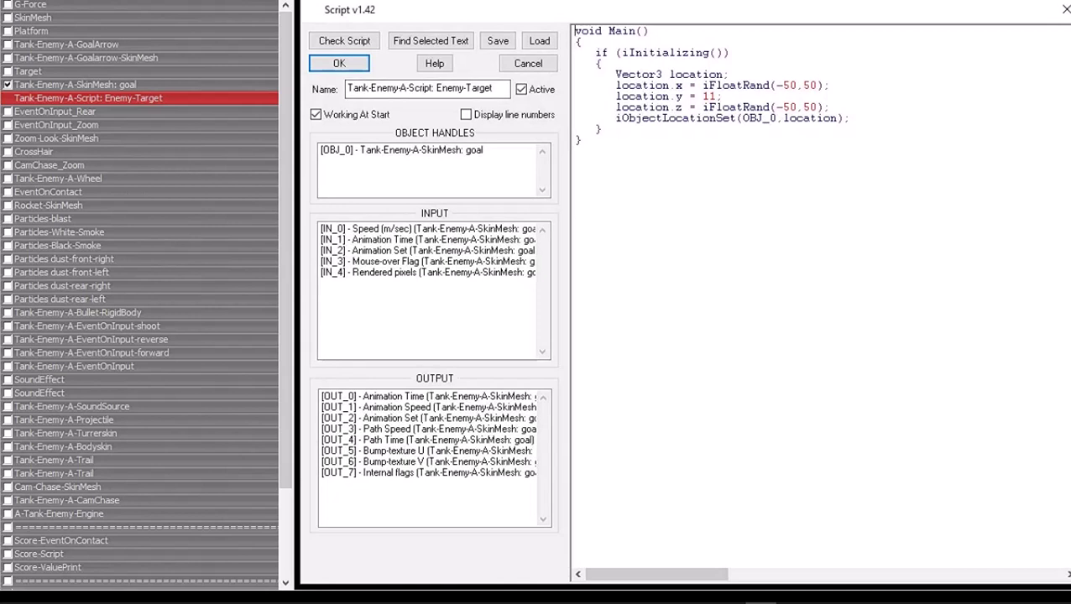
Copy all of the Enemy-Target script code and close the editor
left_click_drag(582, 141, 576, 31)
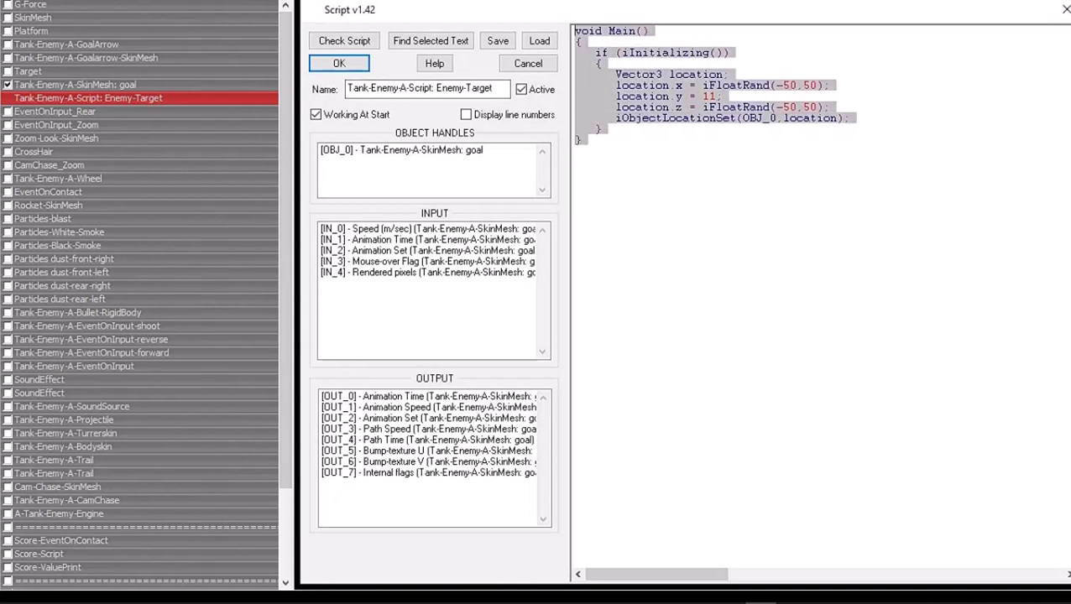
right_click(653, 101)
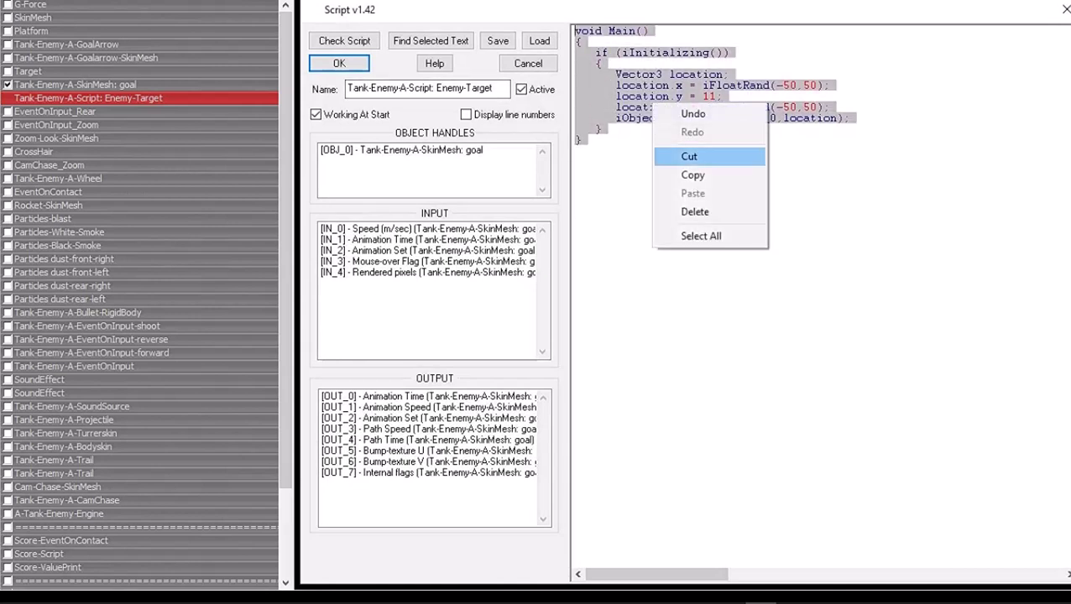
left_click(692, 174)
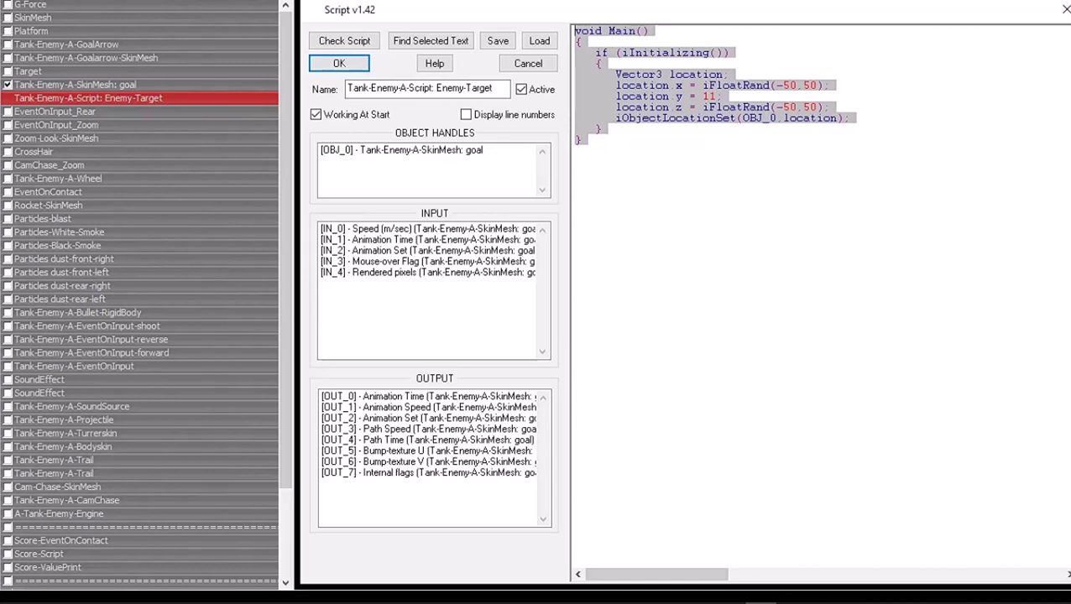
left_click(576, 151)
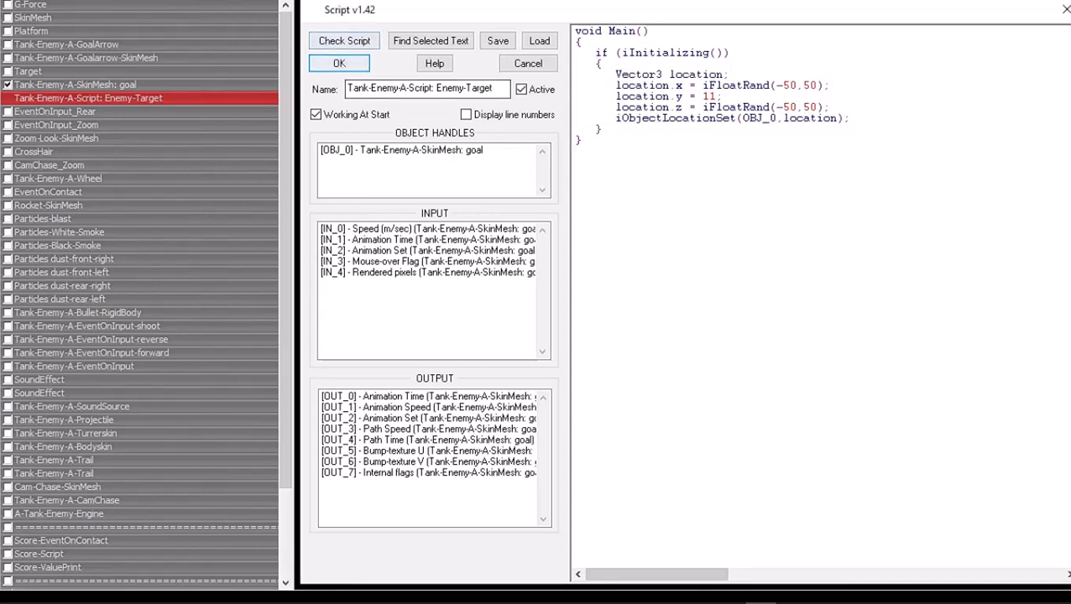
key("Return")
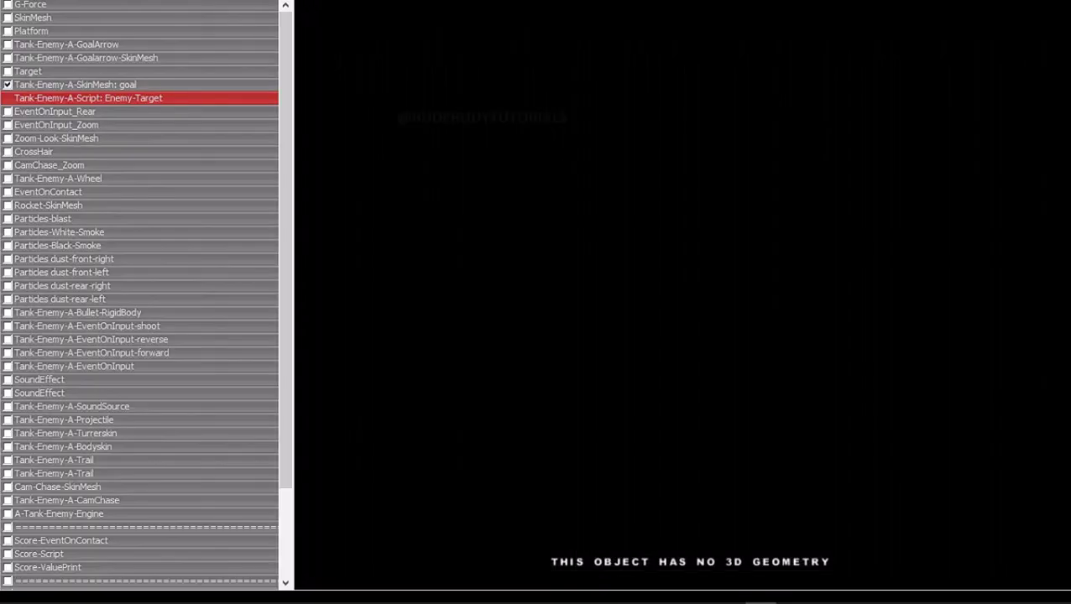
Check the goal SkinMesh properties, then copy the Enemy-Target code again and close it
double_click(75, 84)
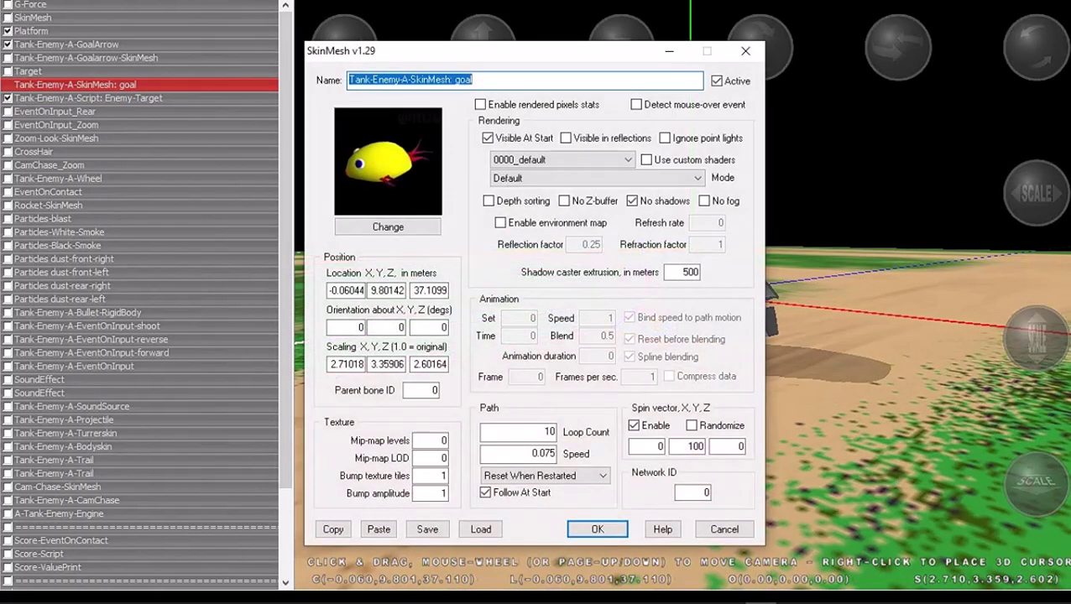
left_click(723, 529)
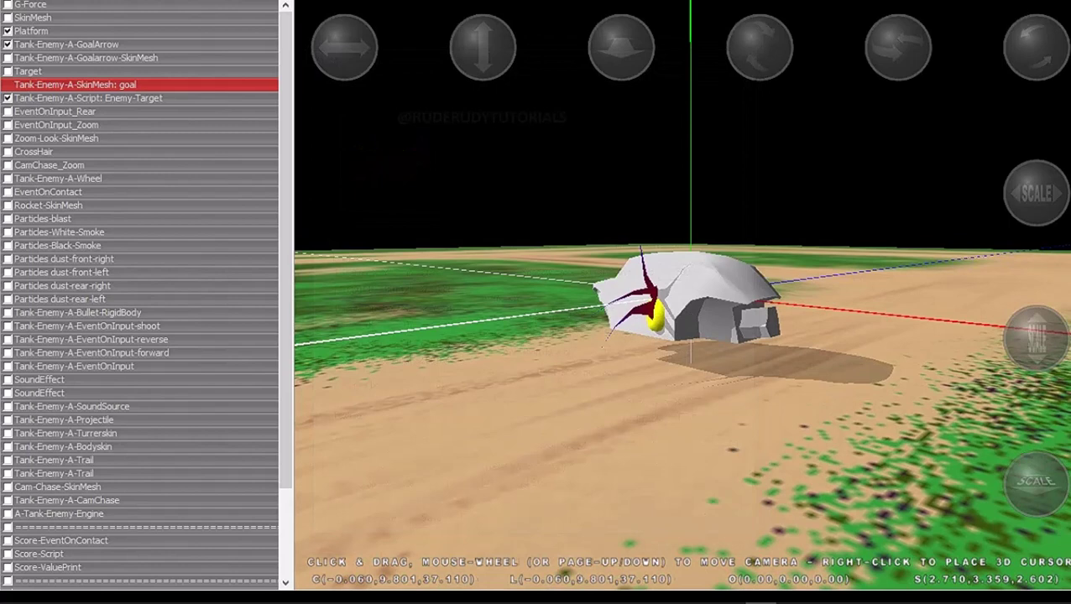
double_click(88, 97)
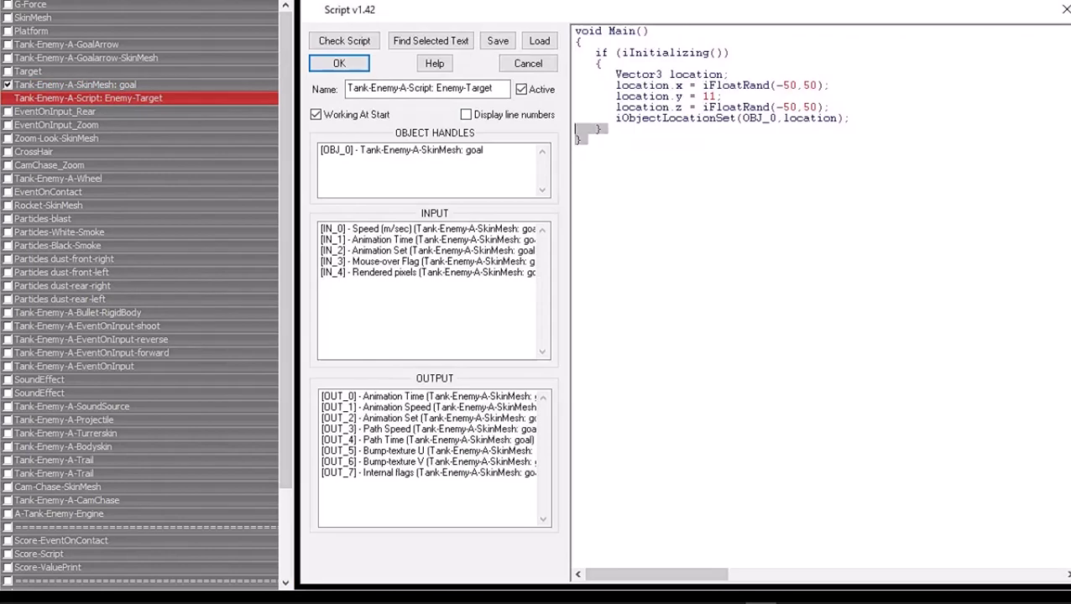
left_click_drag(577, 144, 576, 30)
right_click(626, 102)
left_click(664, 171)
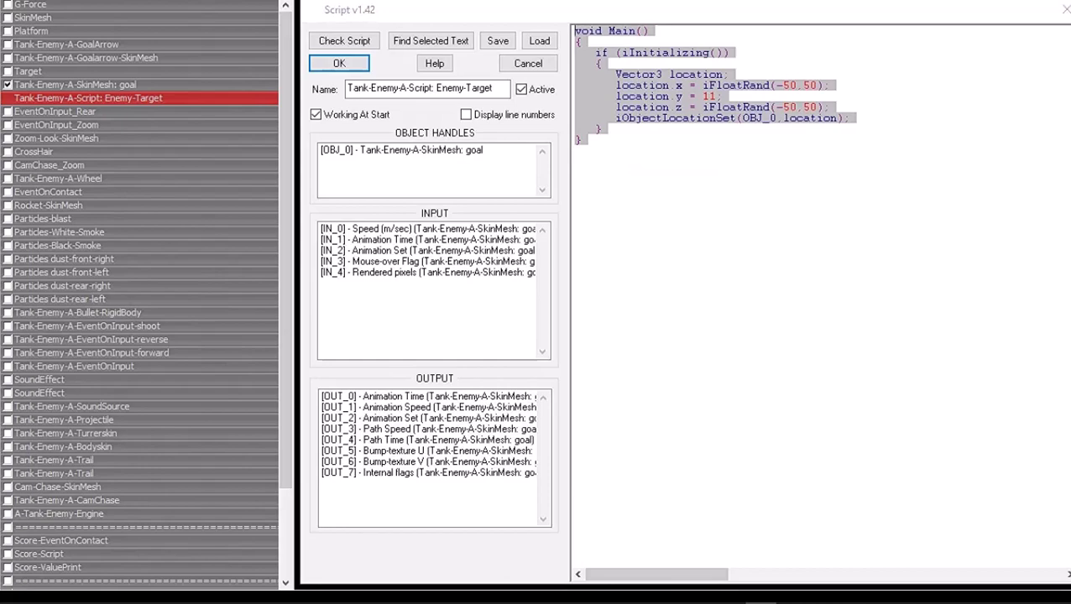
key("Return")
left_click(74, 84)
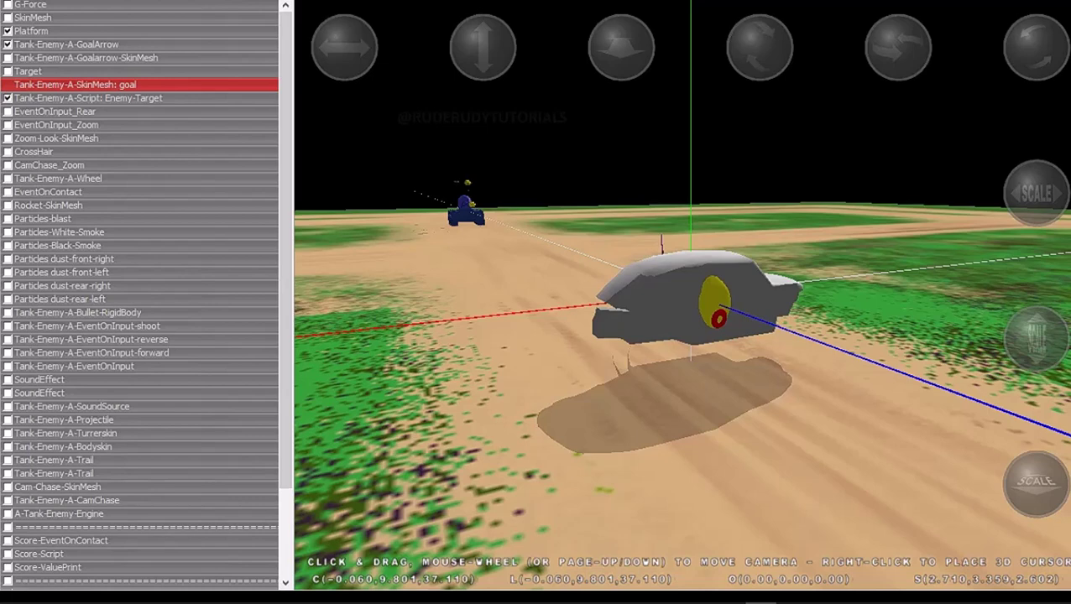
Add a Script object (Script.jpg) after A-Tank-Enemy-Engine in the object list
scroll(139, 294, "down", 3)
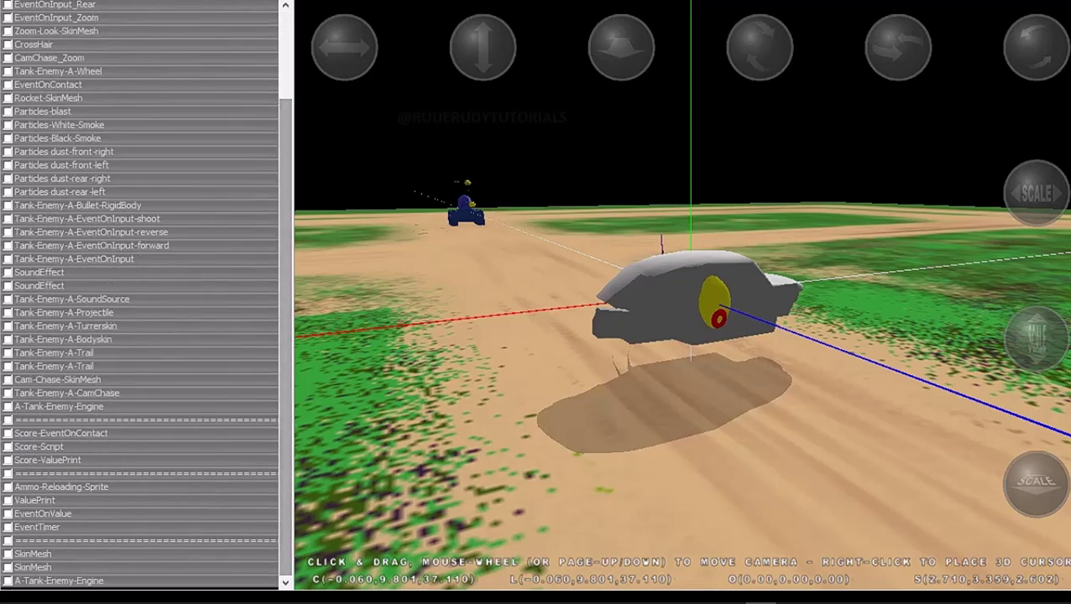
left_click(59, 581)
right_click(44, 3)
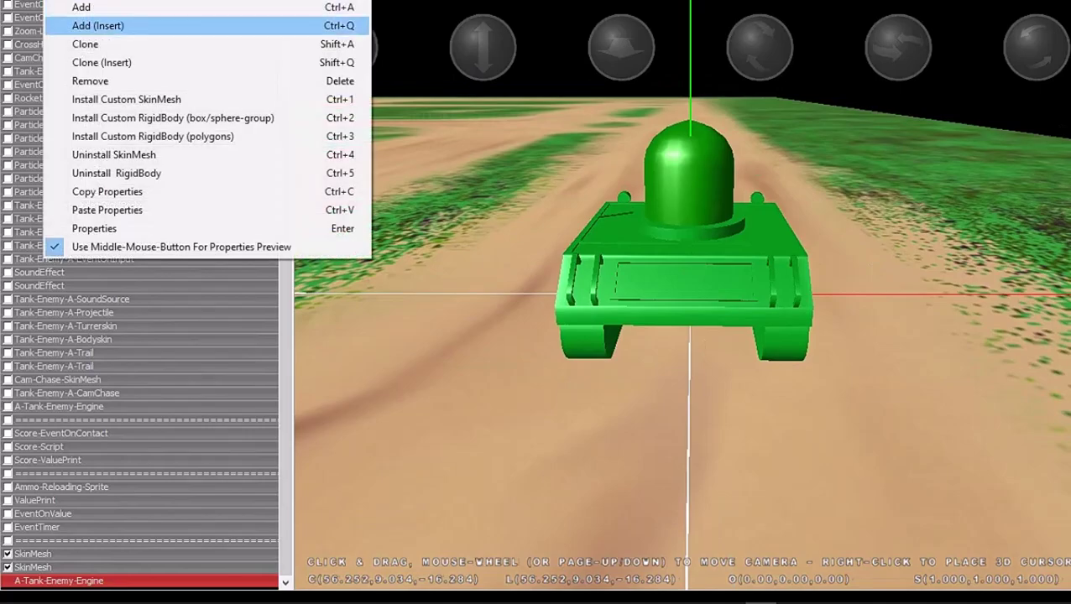
left_click(92, 23)
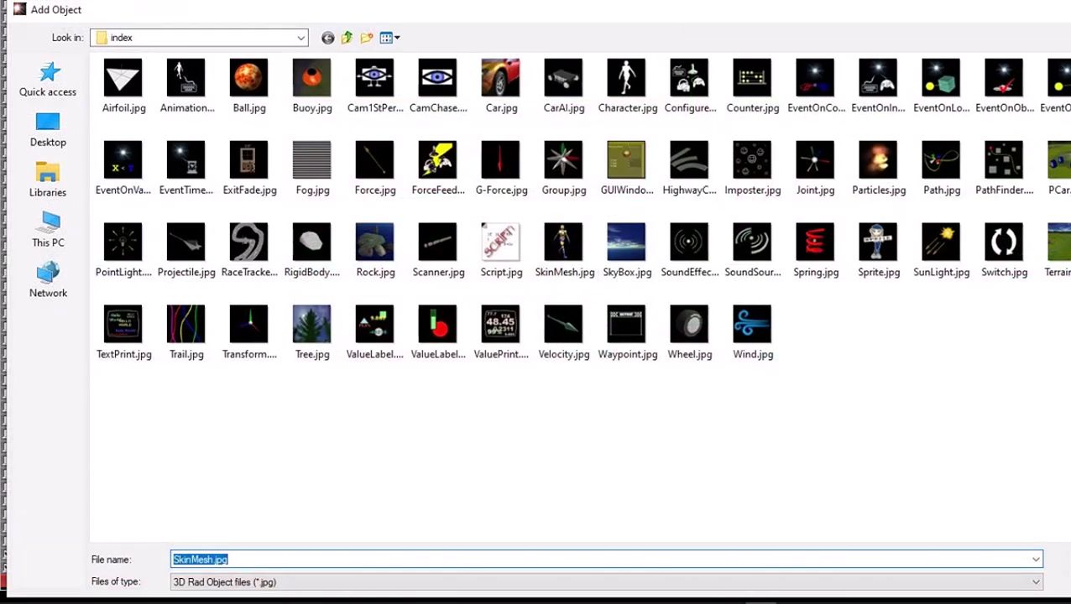
left_click(501, 243)
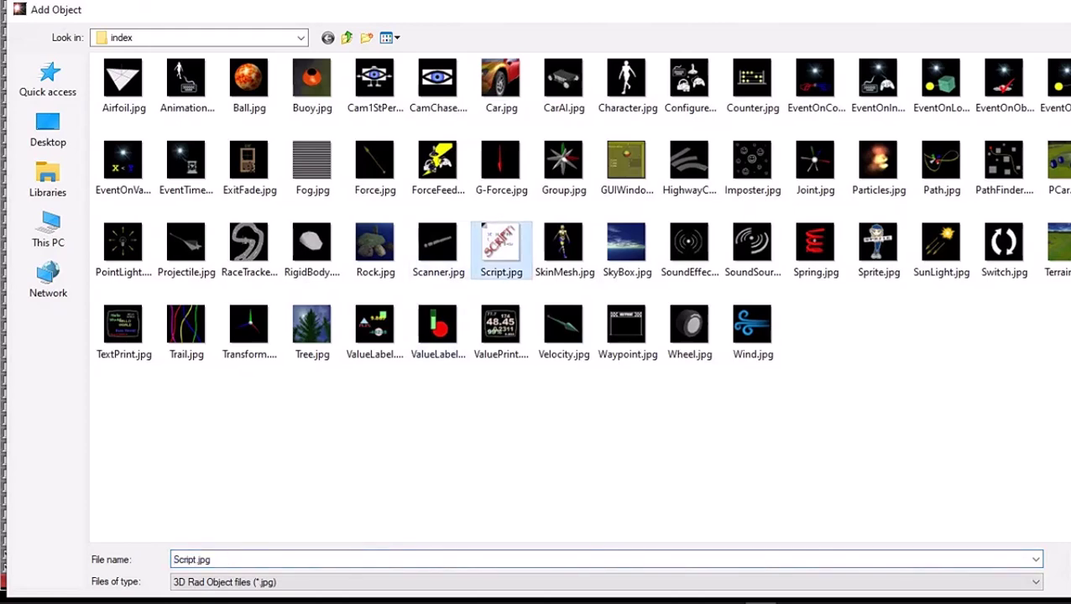
key("Return")
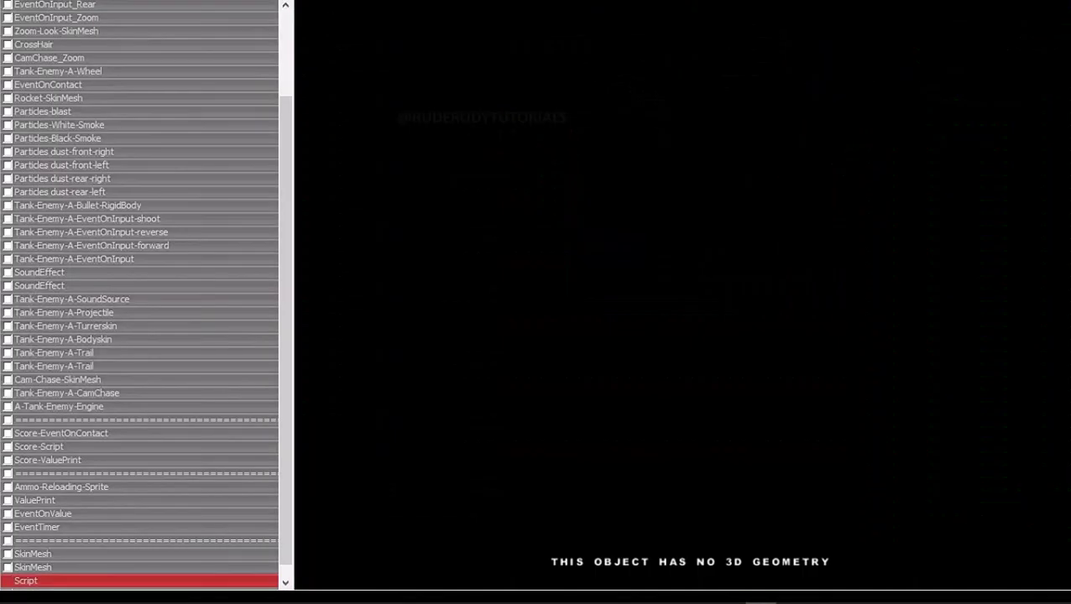
left_click(33, 554)
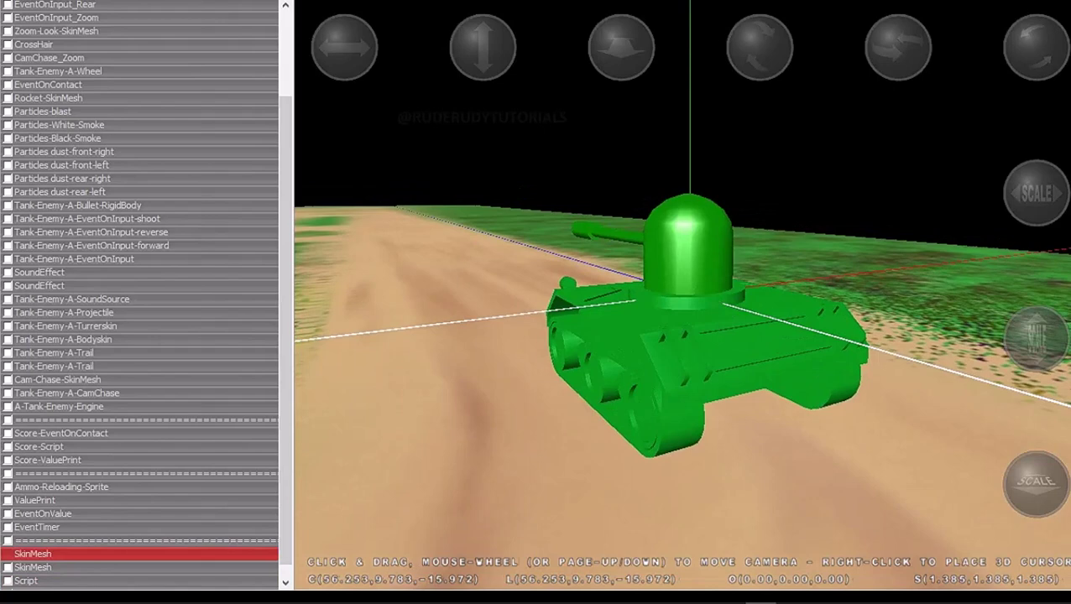
Rename the upper SkinMesh object to TORRET, correcting typing mistakes along the way
double_click(33, 554)
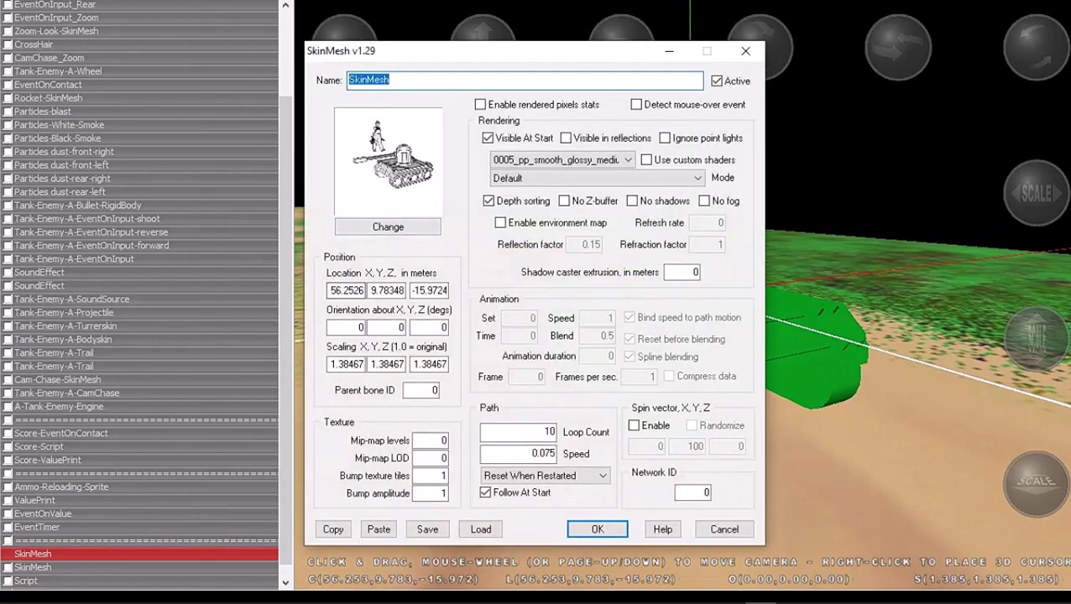
type("t")
type("OTTE")
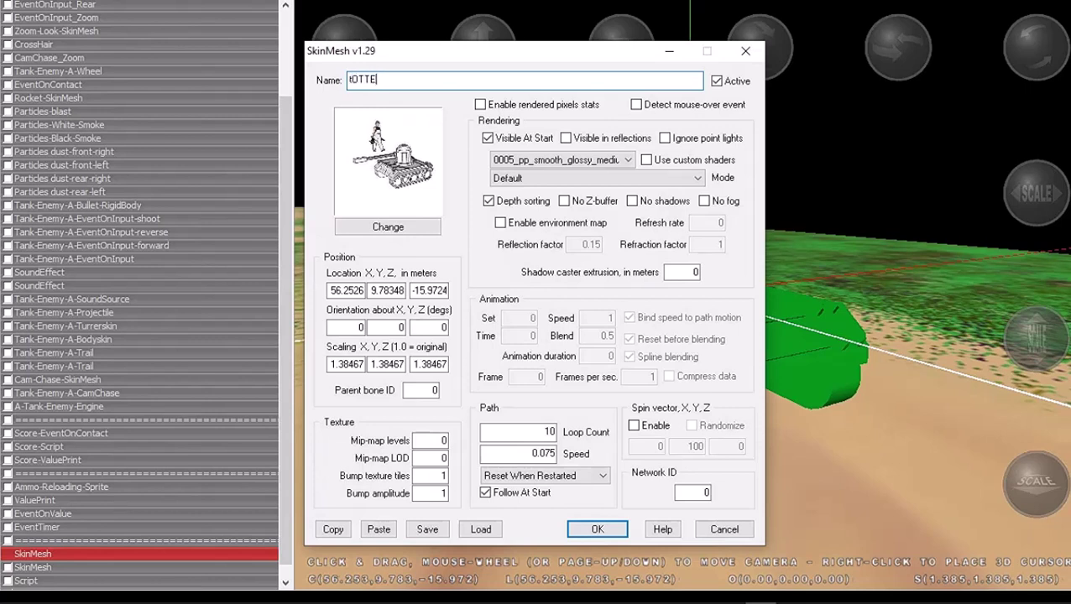
type("Y")
key("BackSpace")
type("R")
key("BackSpace")
type("T")
left_click(349, 79)
type("T")
key("Right")
key("shift+Right")
key("shift+Right")
type("RR")
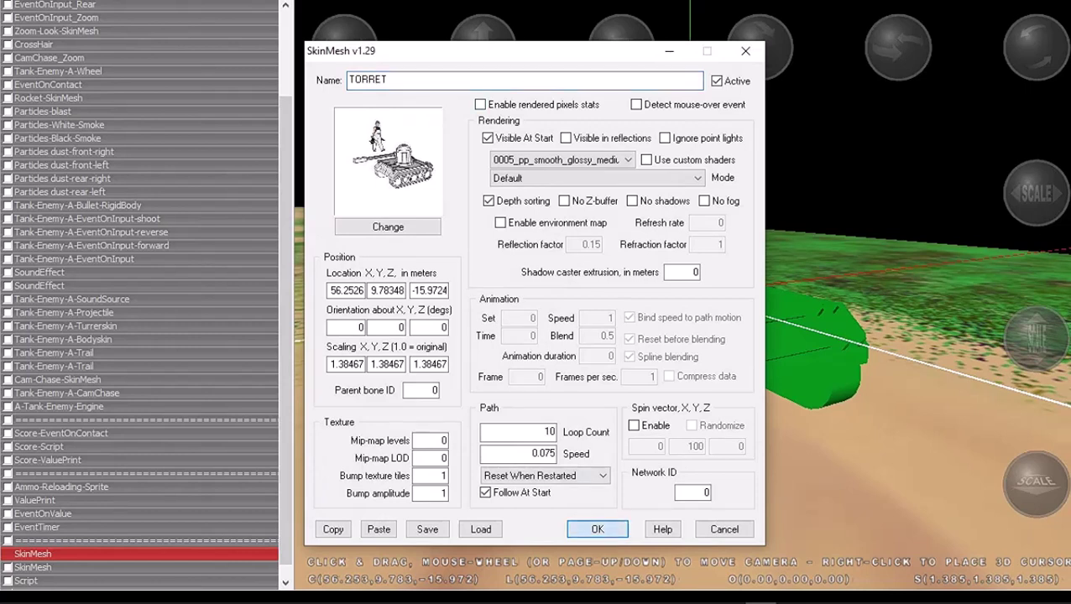
key("Return")
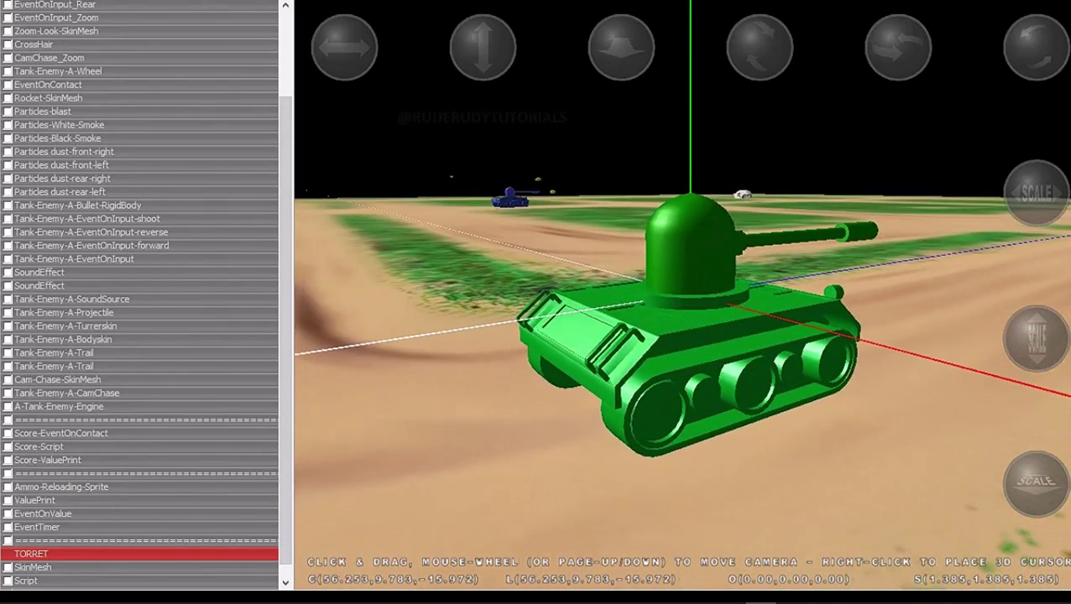
Replace the new Script's default text with the pasted random x/z, y 11 placement code
left_click(25, 580)
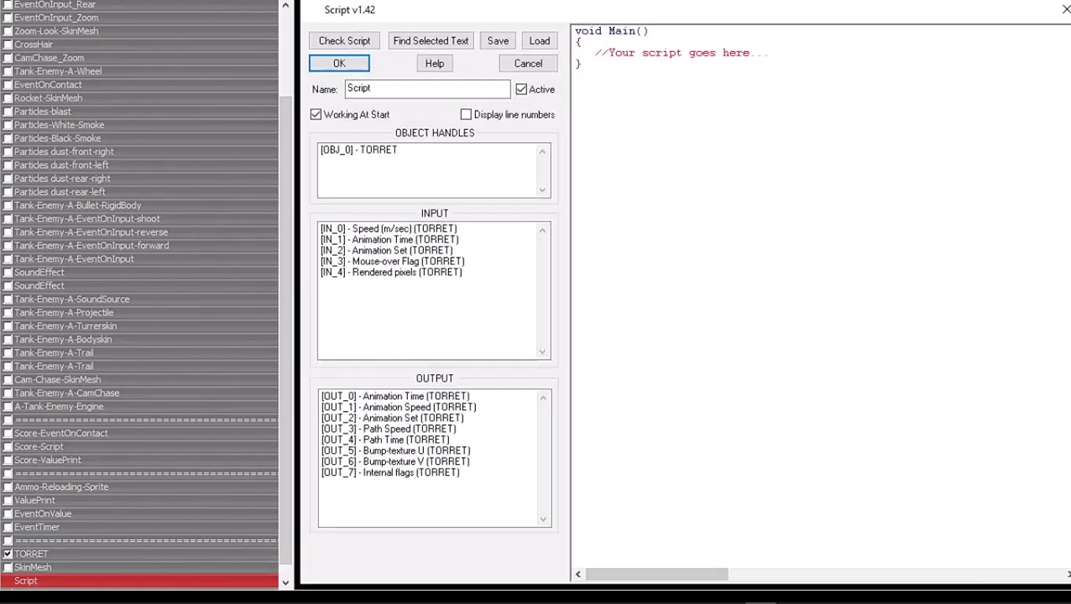
left_click_drag(768, 63, 576, 30)
right_click(616, 42)
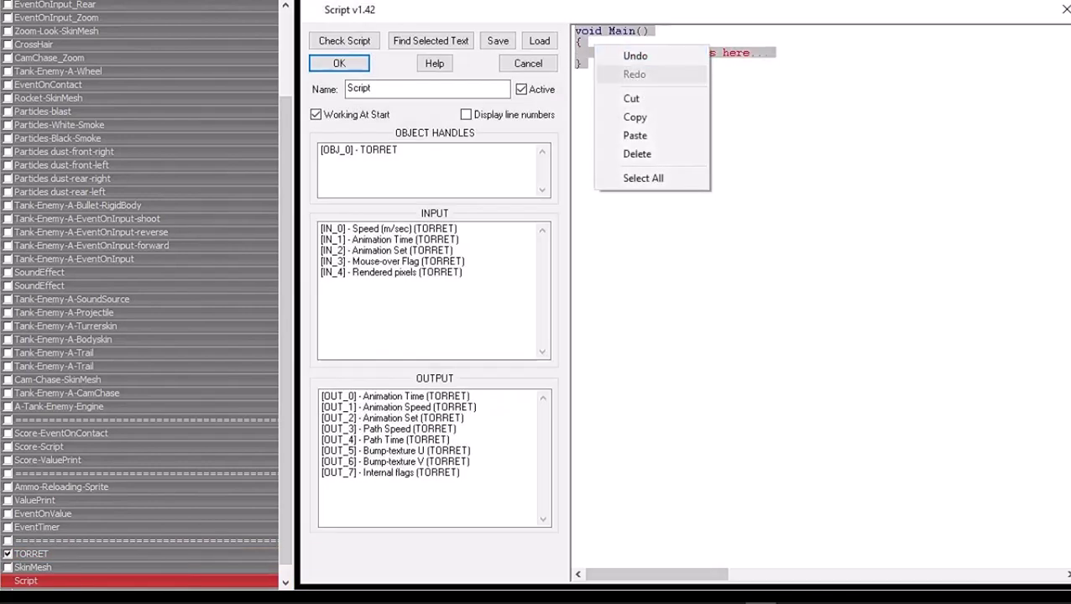
left_click(634, 133)
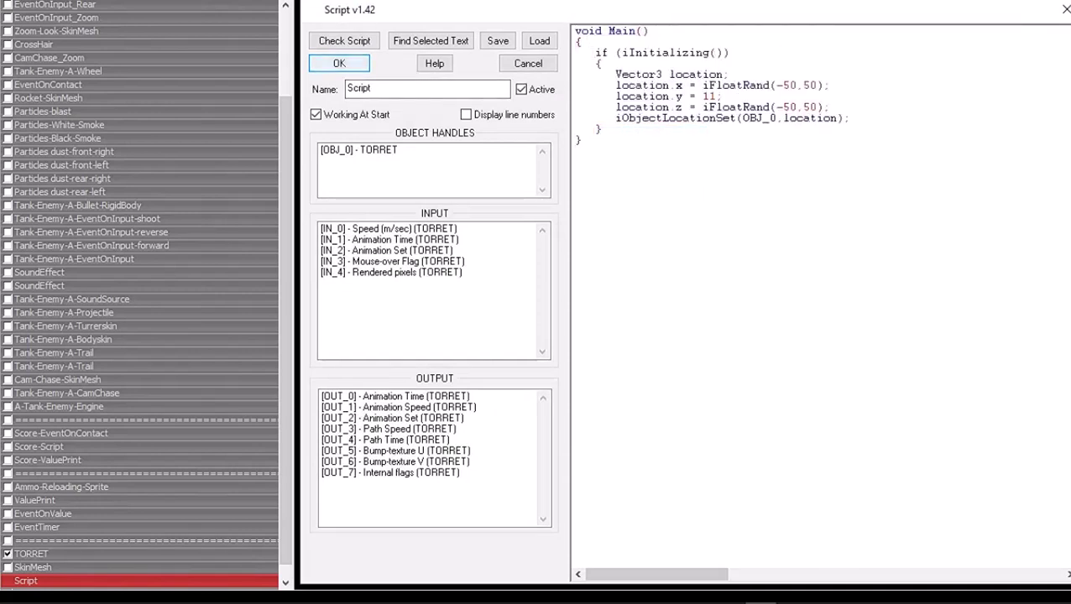
key("Return")
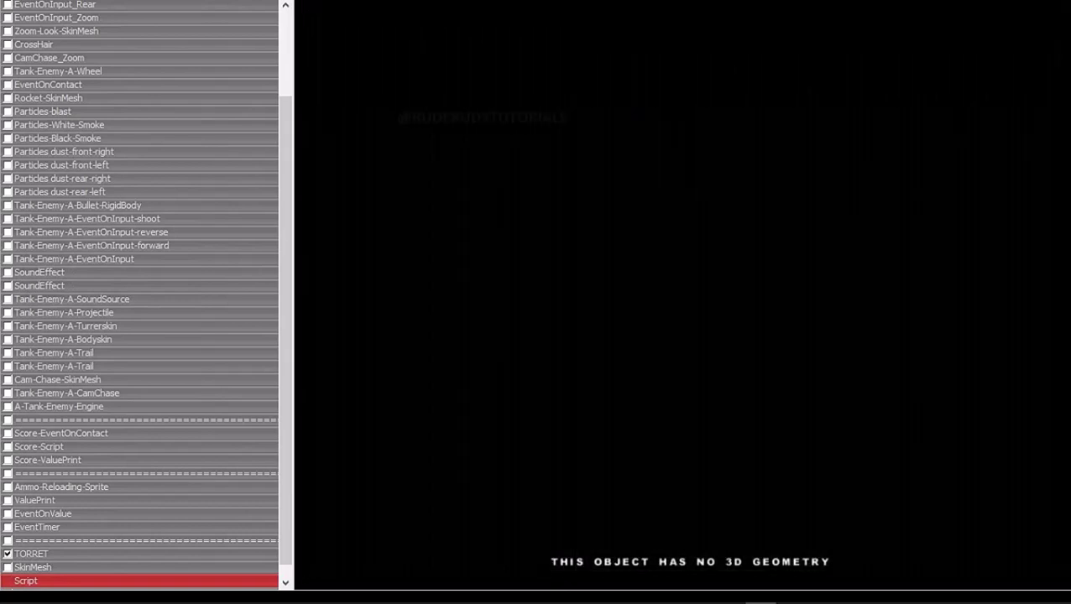
Start the tank game and turn right to fire a shot at the green enemy tank
left_click(33, 135)
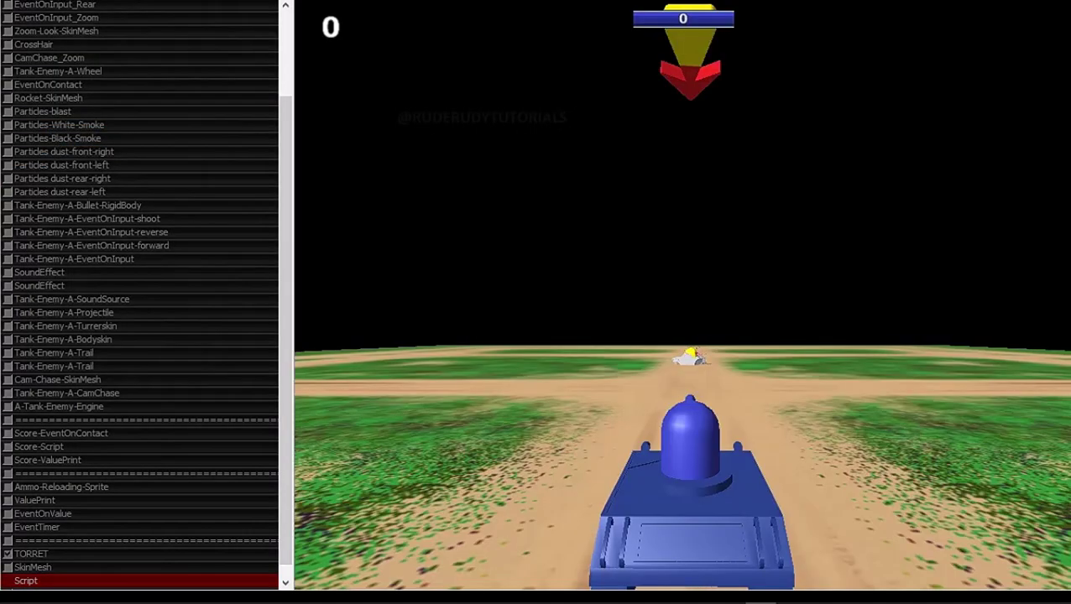
key("Right")
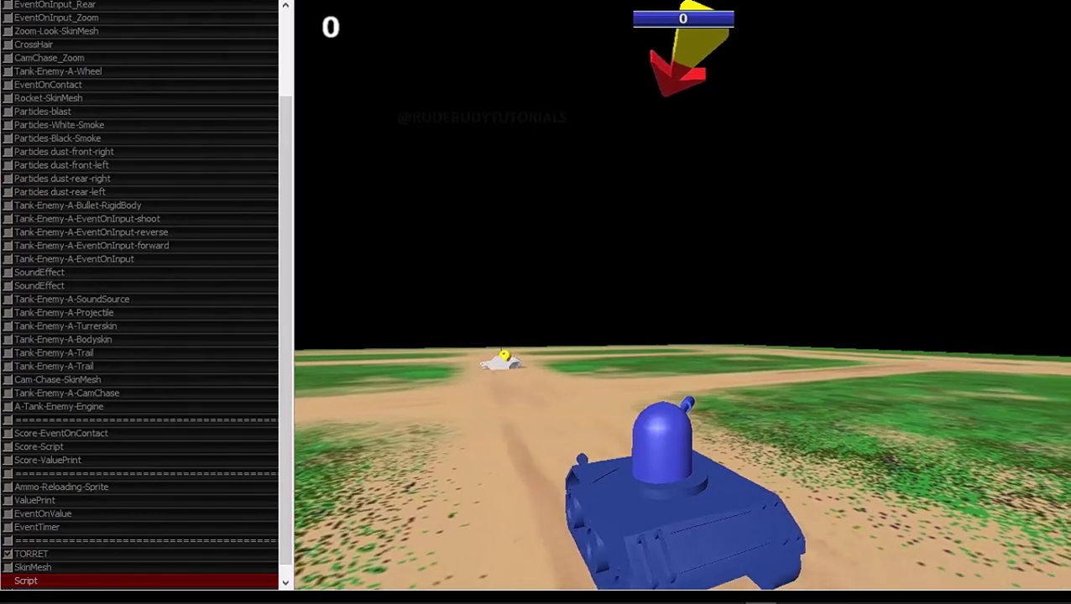
key("Right")
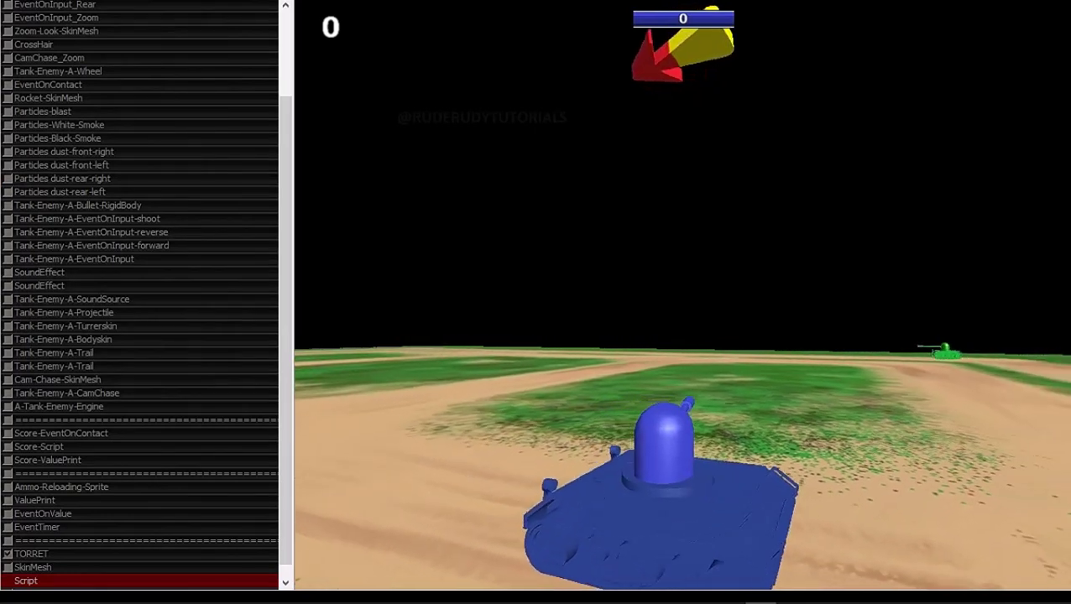
key("Right")
key("space")
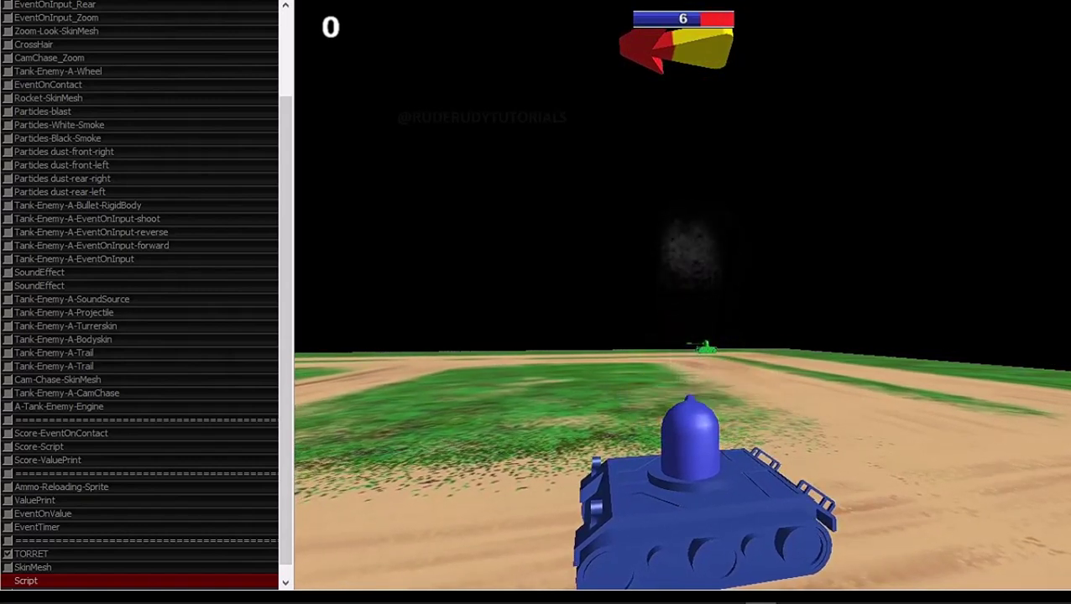
Keep driving and steering left and right, fire again, then stop the game
key("Right")
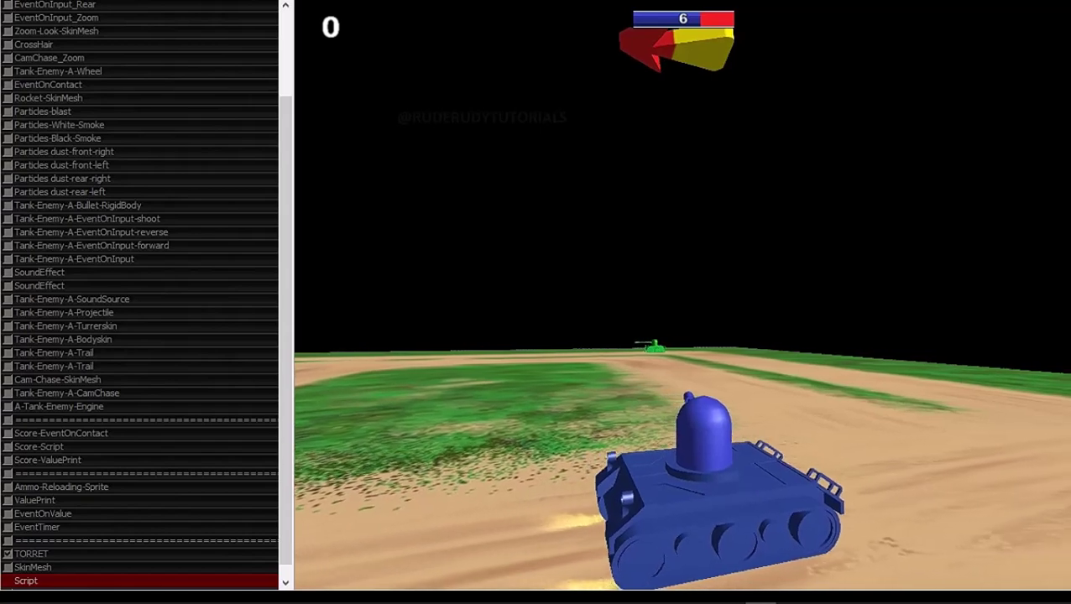
key("Right")
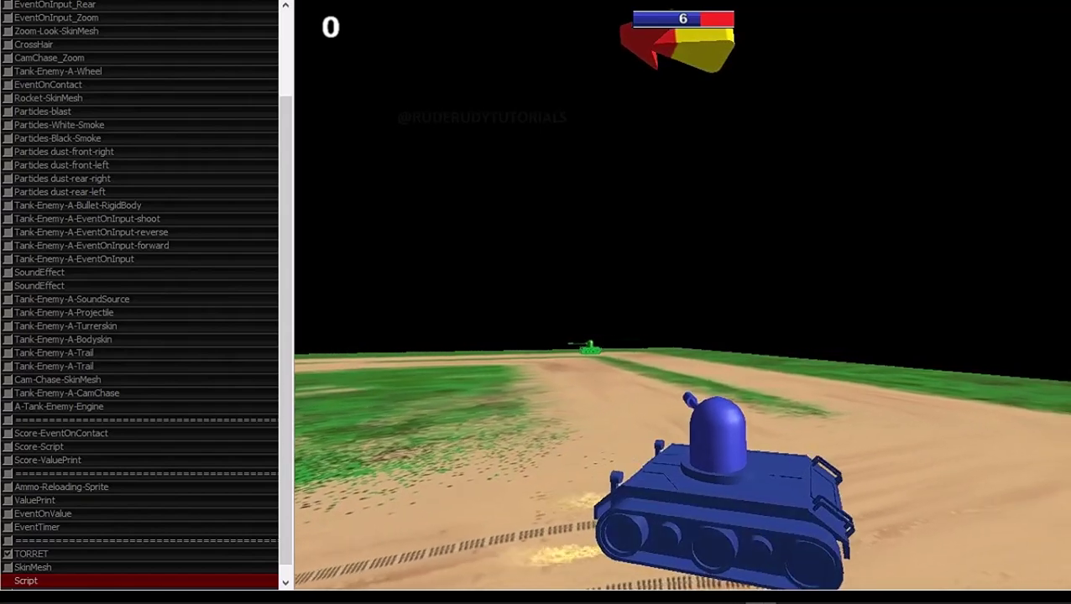
key("Left")
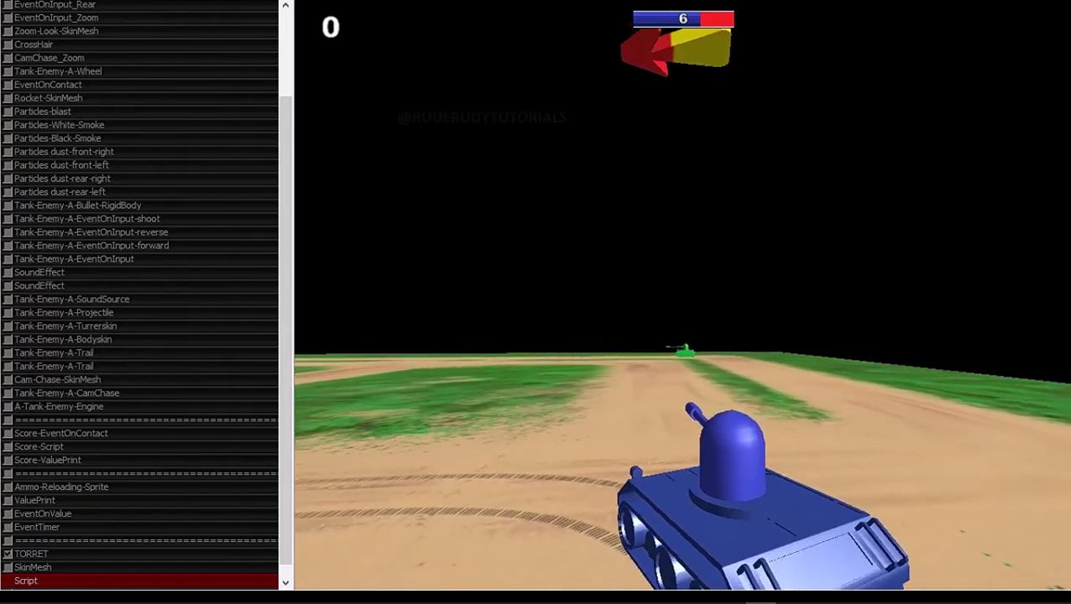
key("space")
key("Right")
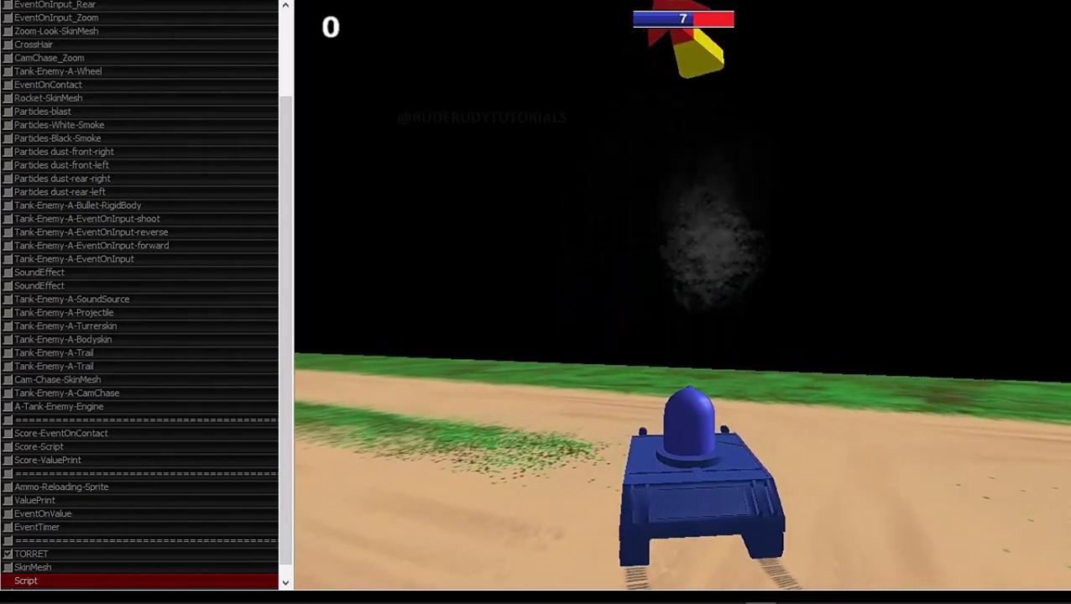
key("Left")
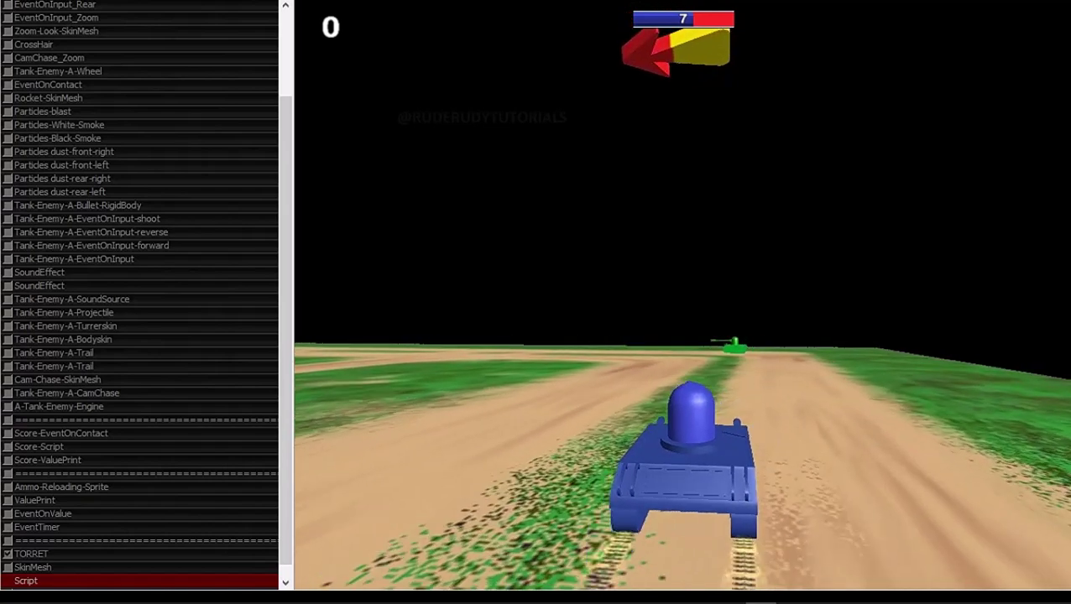
key("Right")
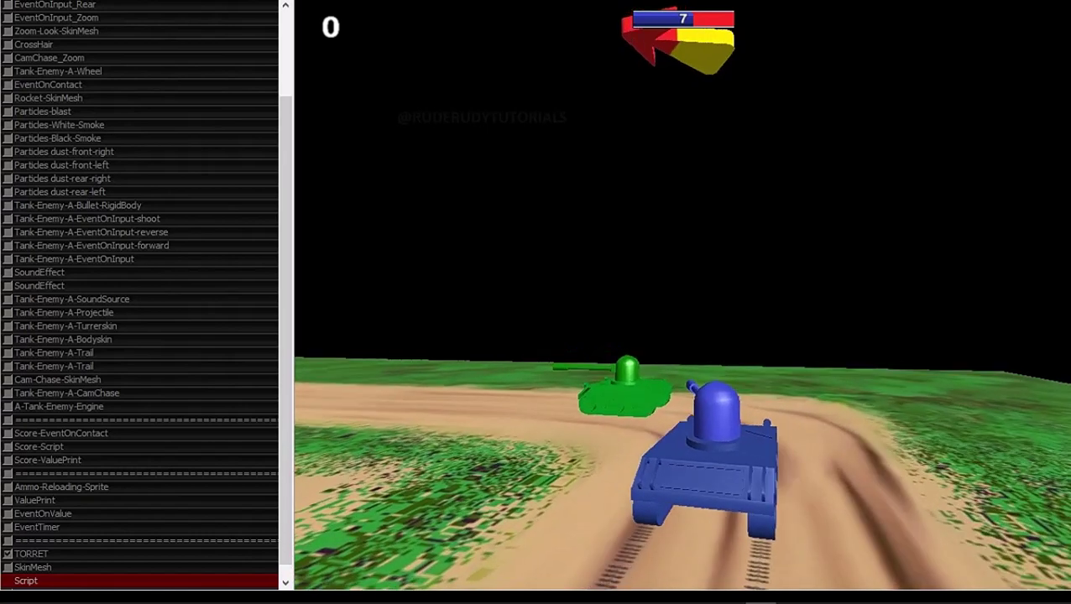
key("Escape")
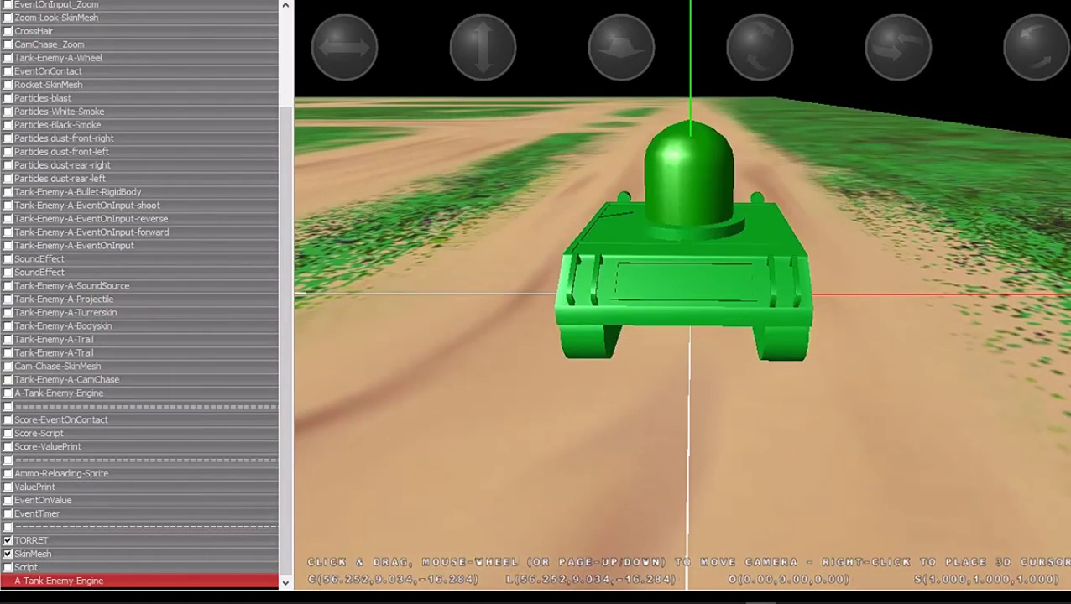
scroll(139, 294, "up", 3)
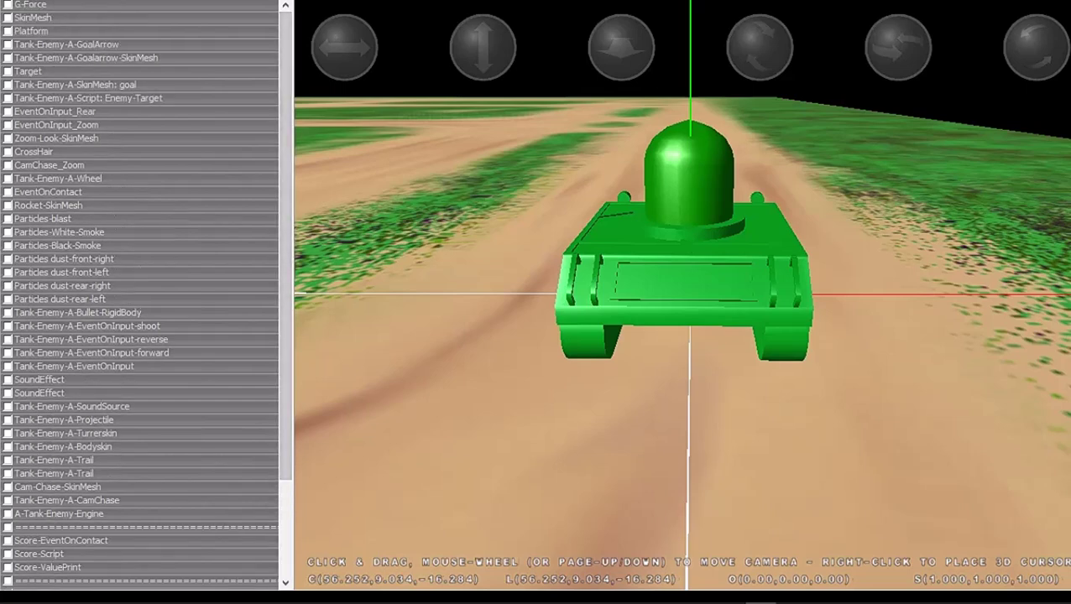
left_click(84, 97)
left_click(76, 84)
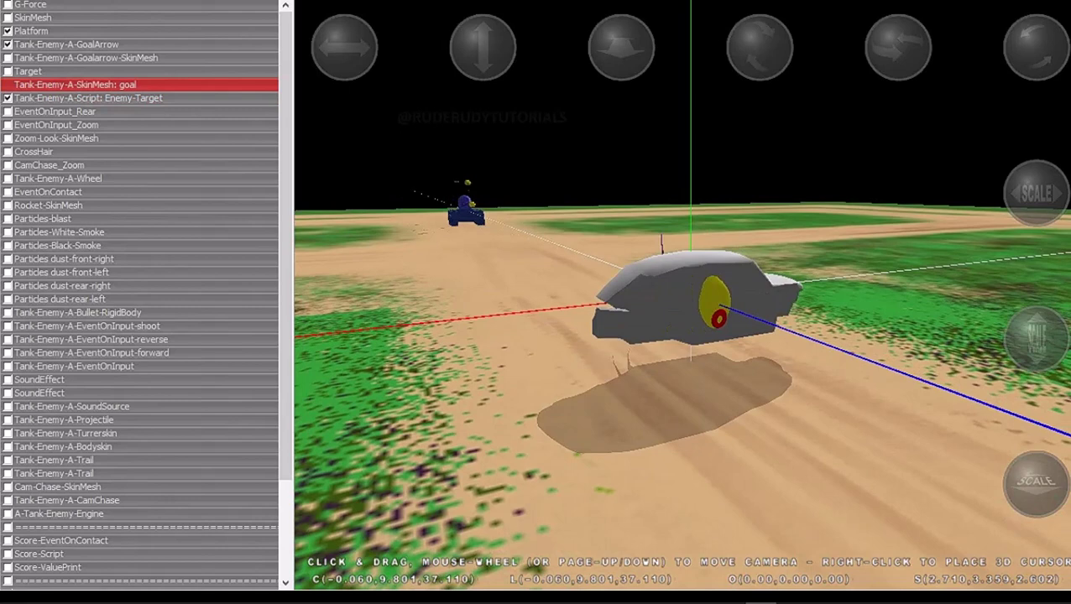
left_click(84, 98)
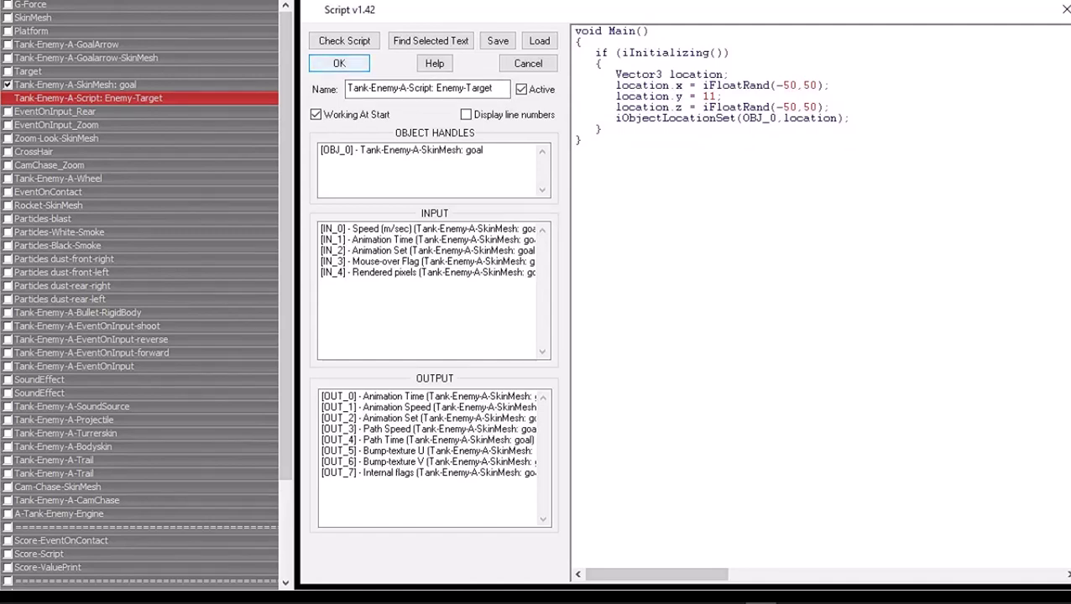
key("Return")
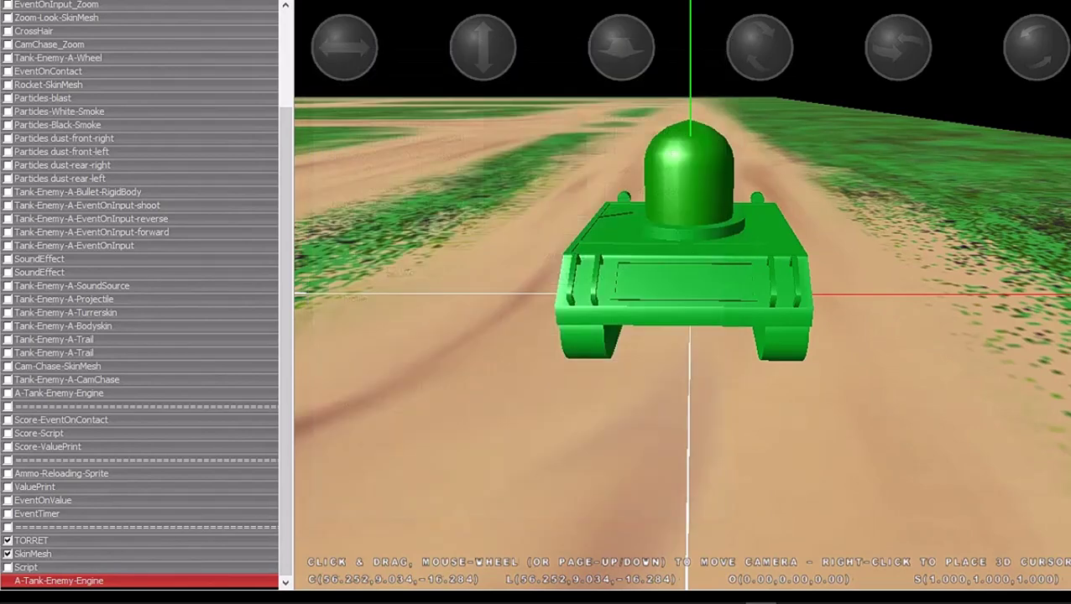
Open the TORRET Script, close it unchanged, and switch to the Tank-Enemy-A-CamChase view
left_click(33, 567)
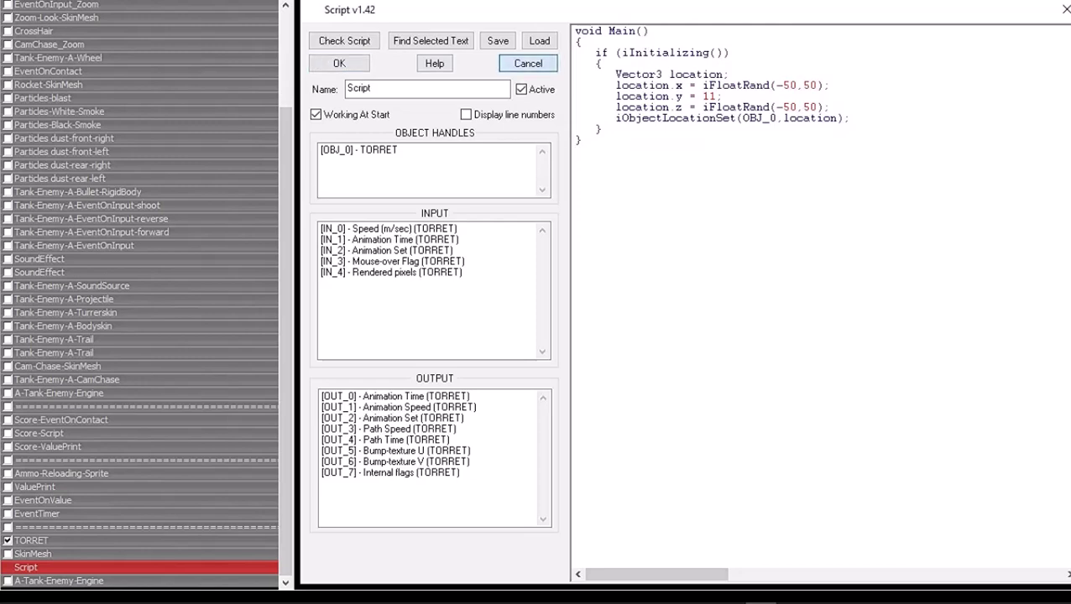
key("Return")
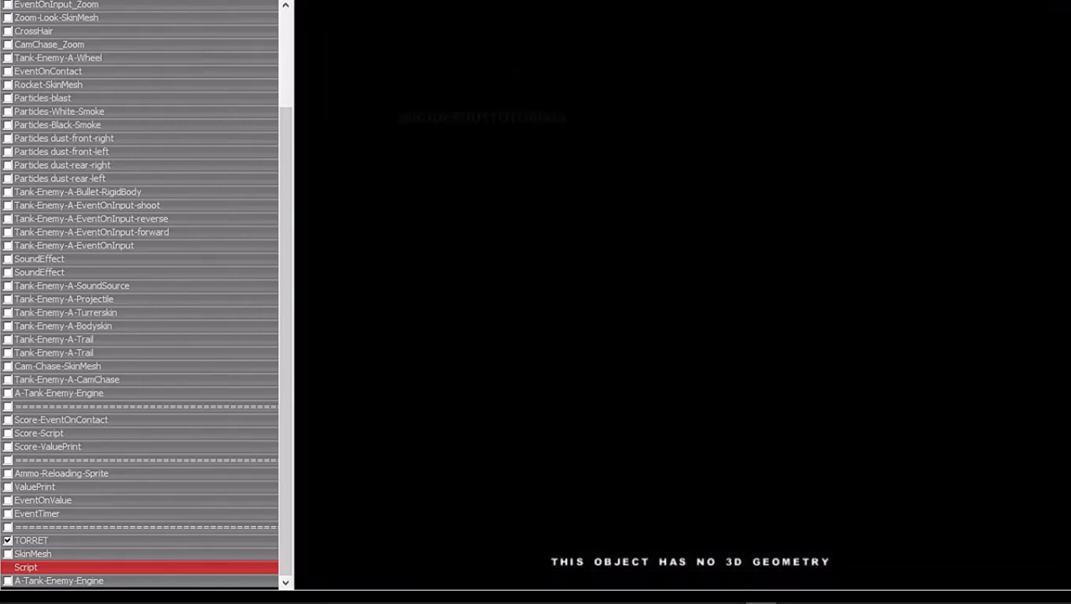
left_click(67, 379)
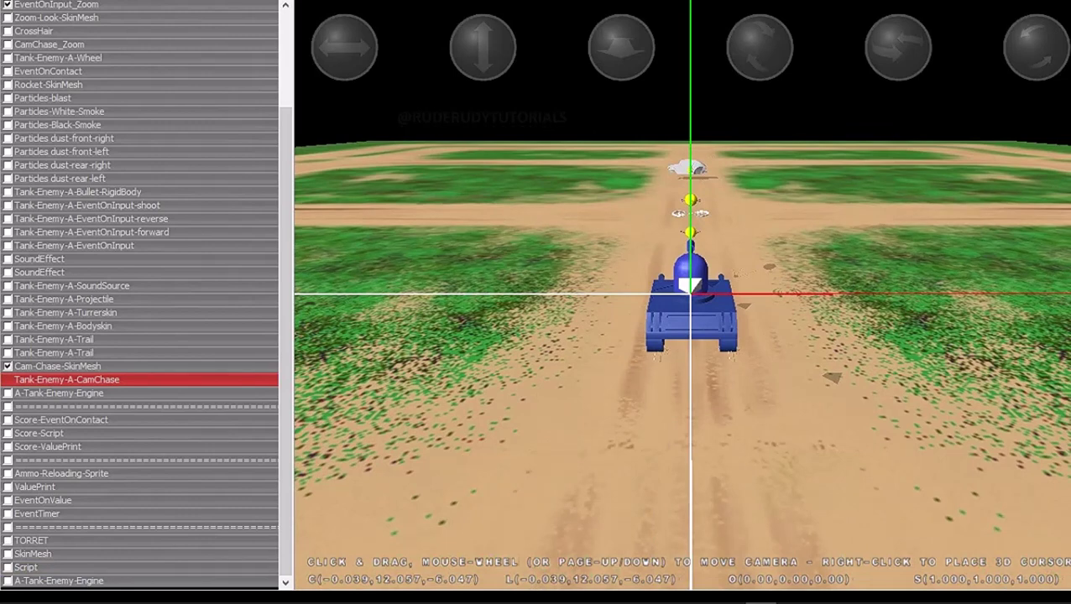
Browse CamChase_Zoom, CrossHair and Zoom-Look-SkinMesh, then select the Tank-Enemy-A-GoalArrow script object
left_click(49, 44)
left_click(34, 31)
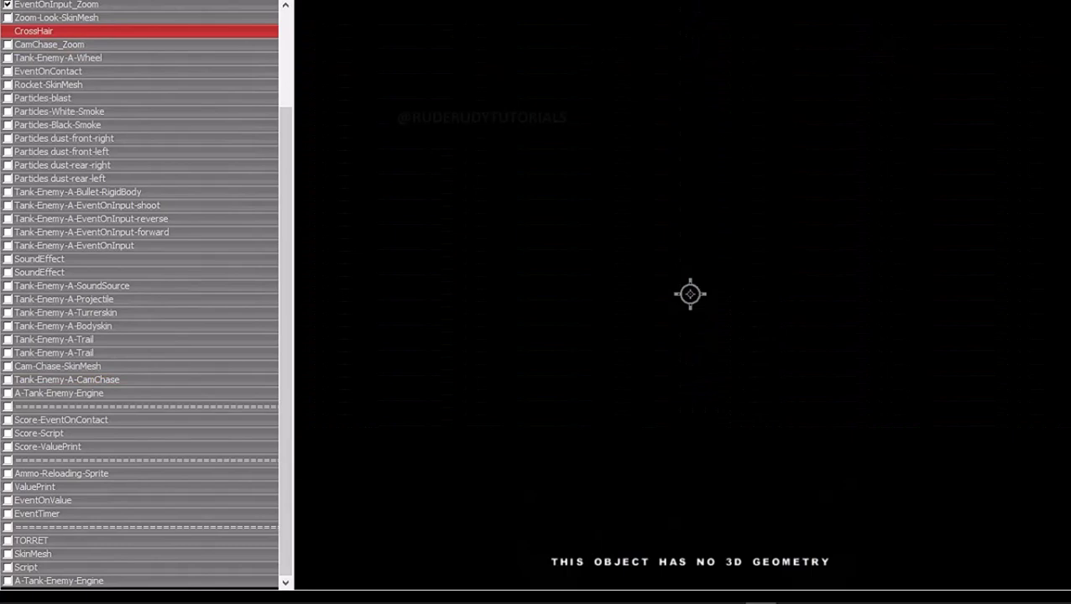
left_click(55, 17)
left_click(49, 44)
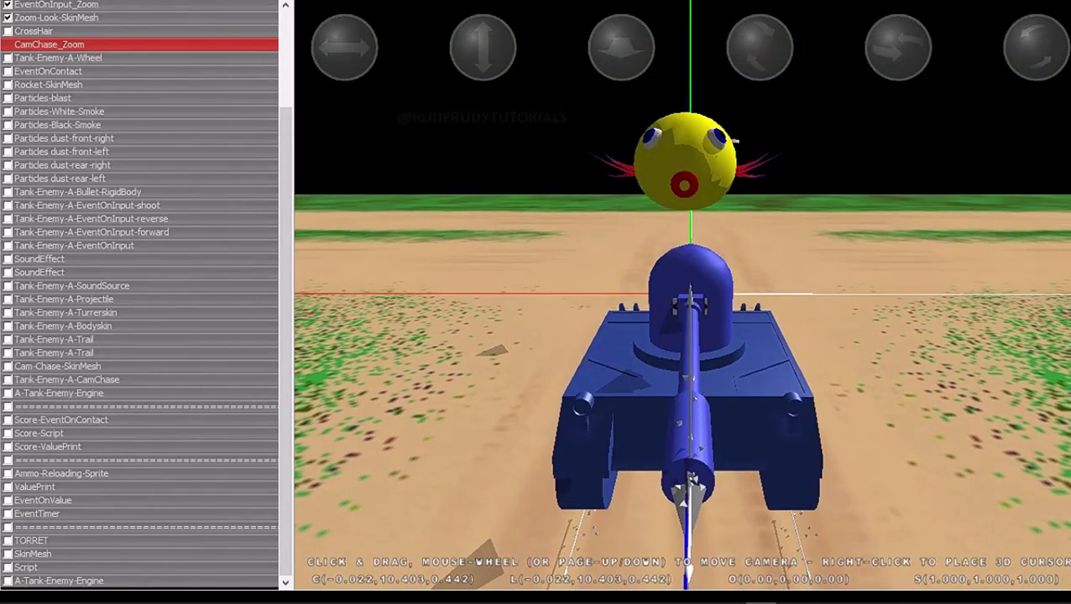
left_click(57, 366)
left_click(66, 379)
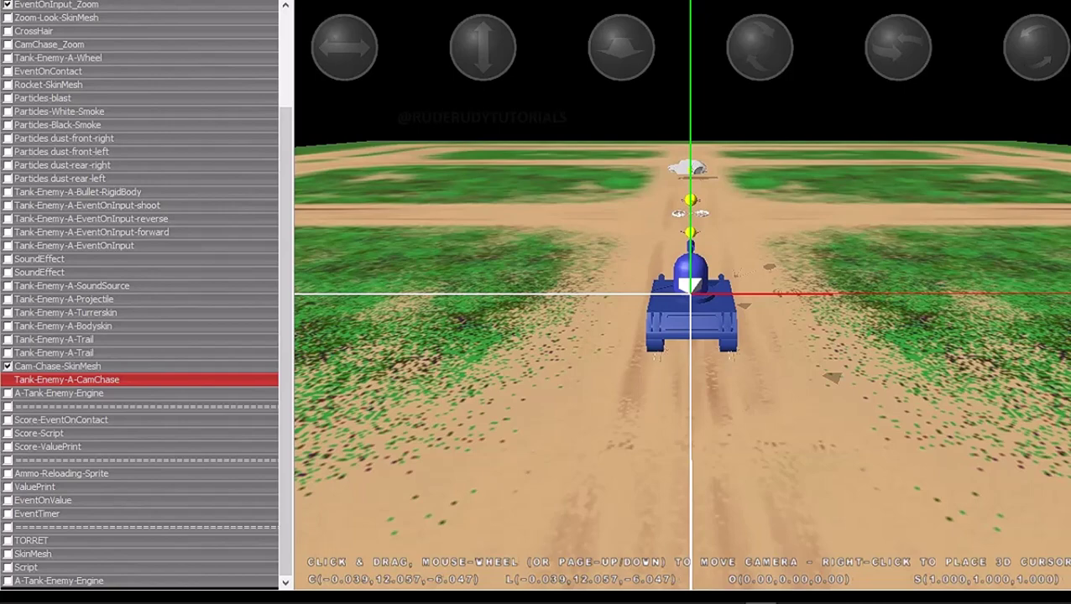
scroll(143, 294, "up", 3)
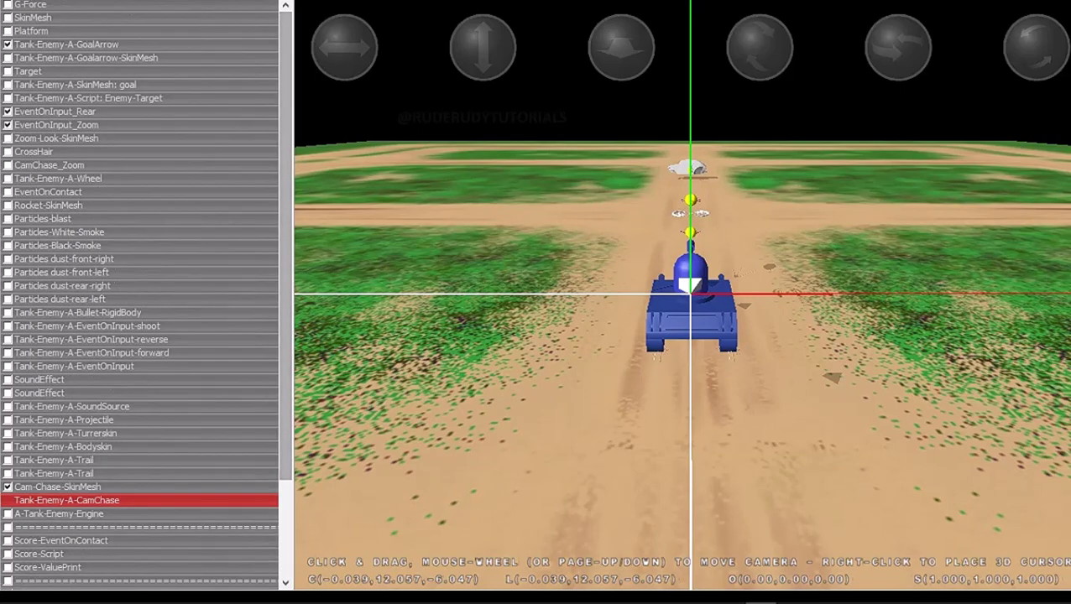
left_click(66, 44)
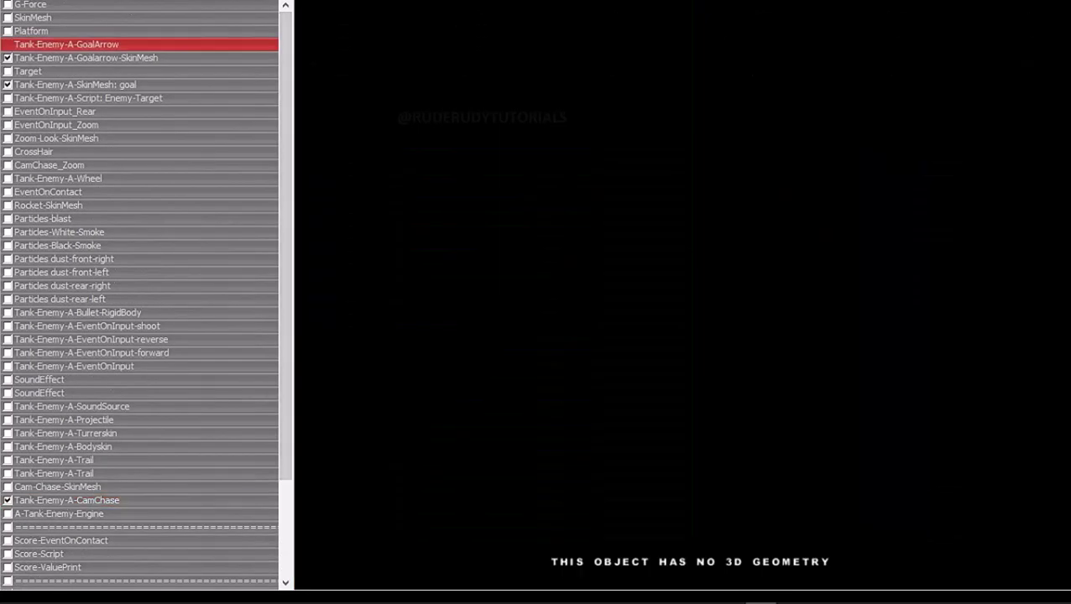
Open the Tank-Enemy-A-GoalArrow script, select its code and copy it
double_click(66, 44)
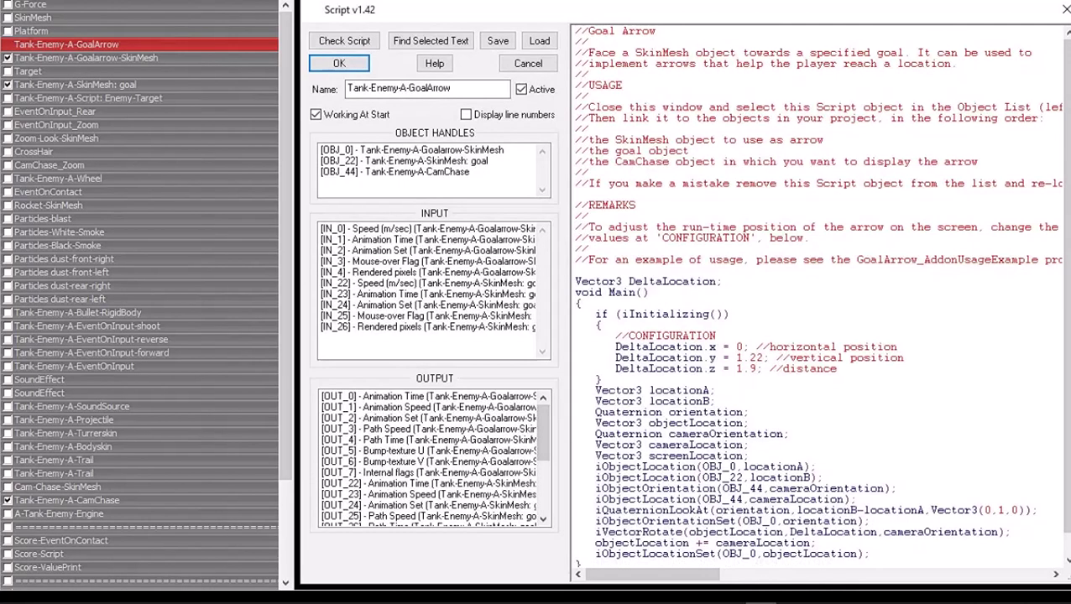
key("shift+Down")
key("shift+Down")
key("shift+Down")
key("shift+Down")
key("shift+Down")
key("shift+Down")
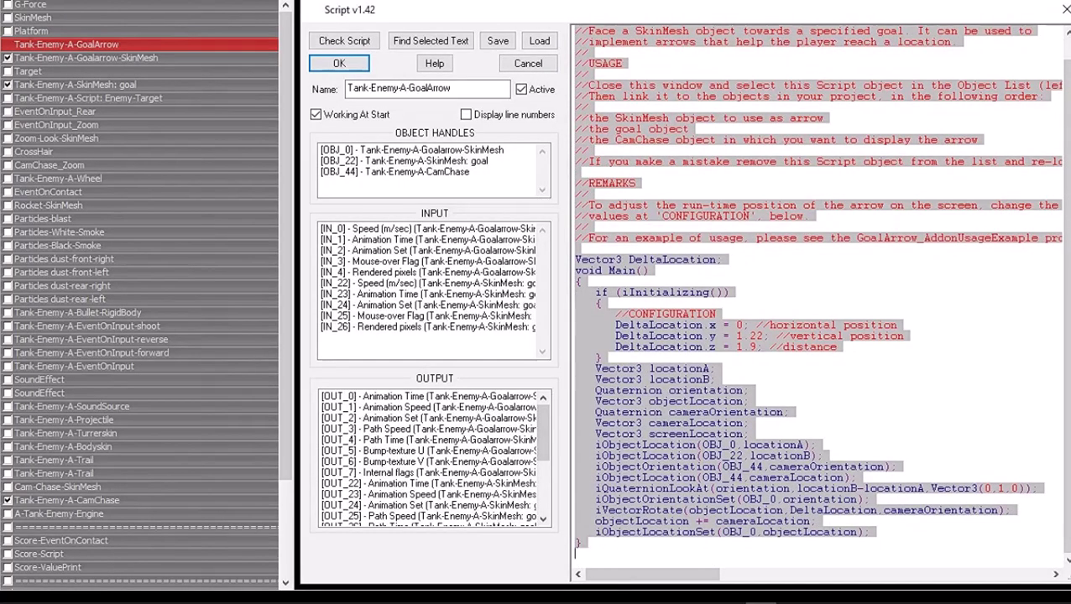
right_click(684, 95)
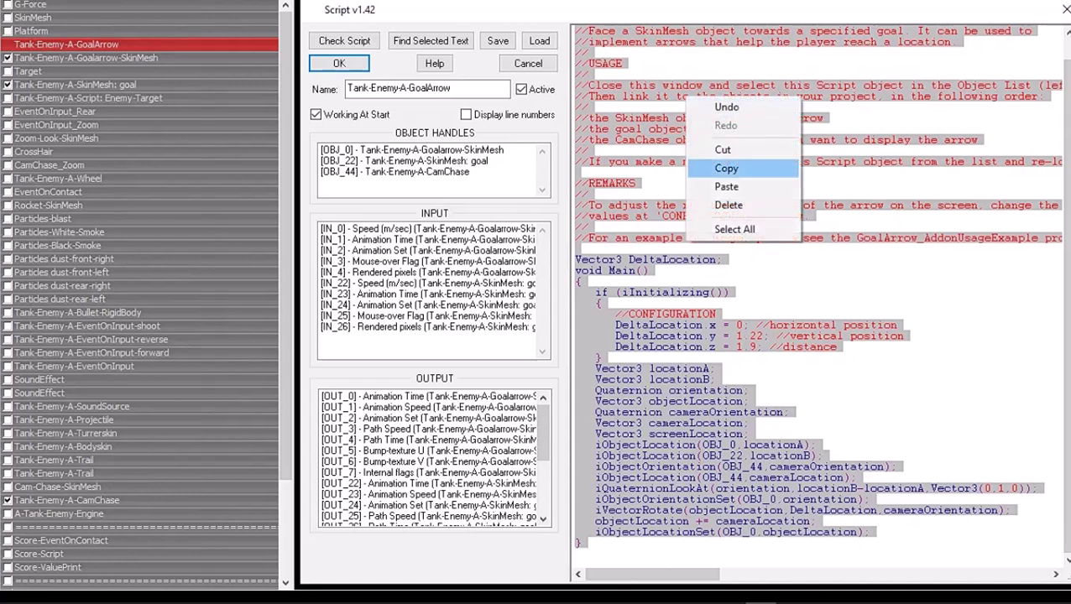
left_click(722, 168)
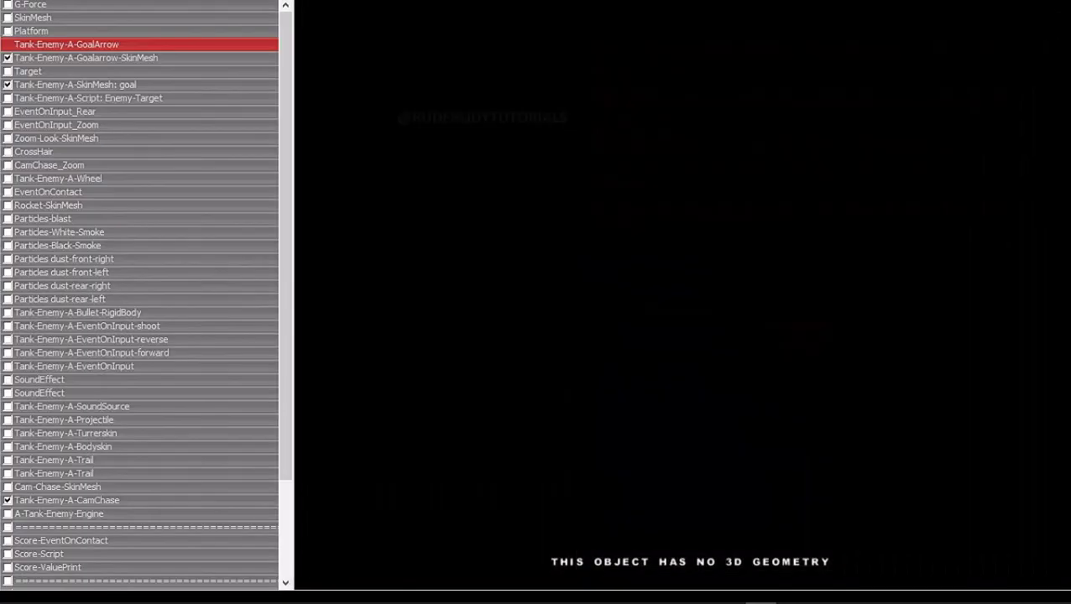
Insert a new CamChase camera object above A-Tank-Enemy-Engine
scroll(143, 293, "down", 3)
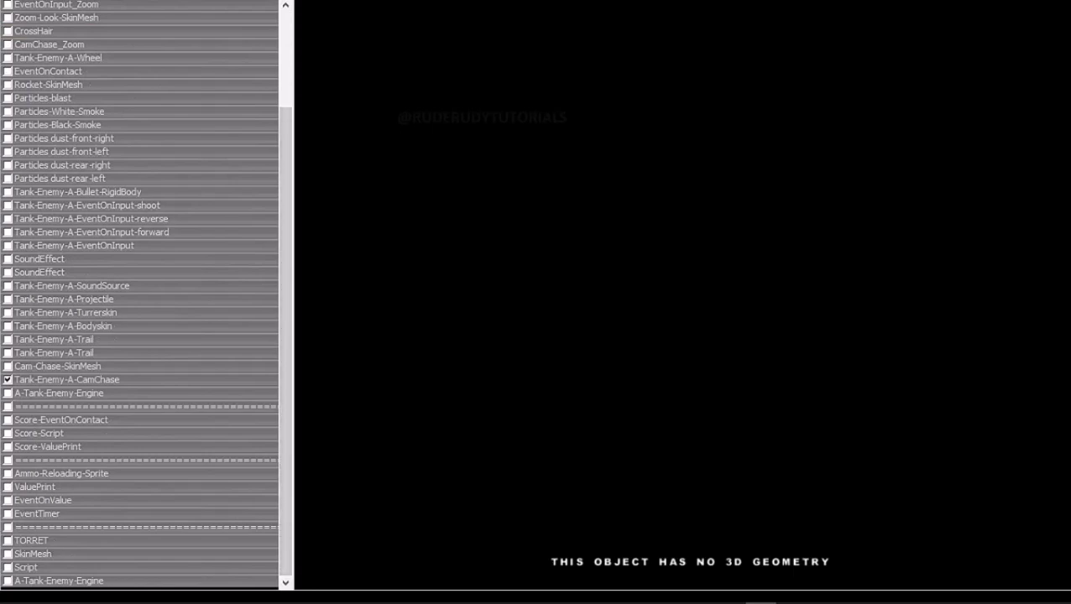
left_click(59, 580)
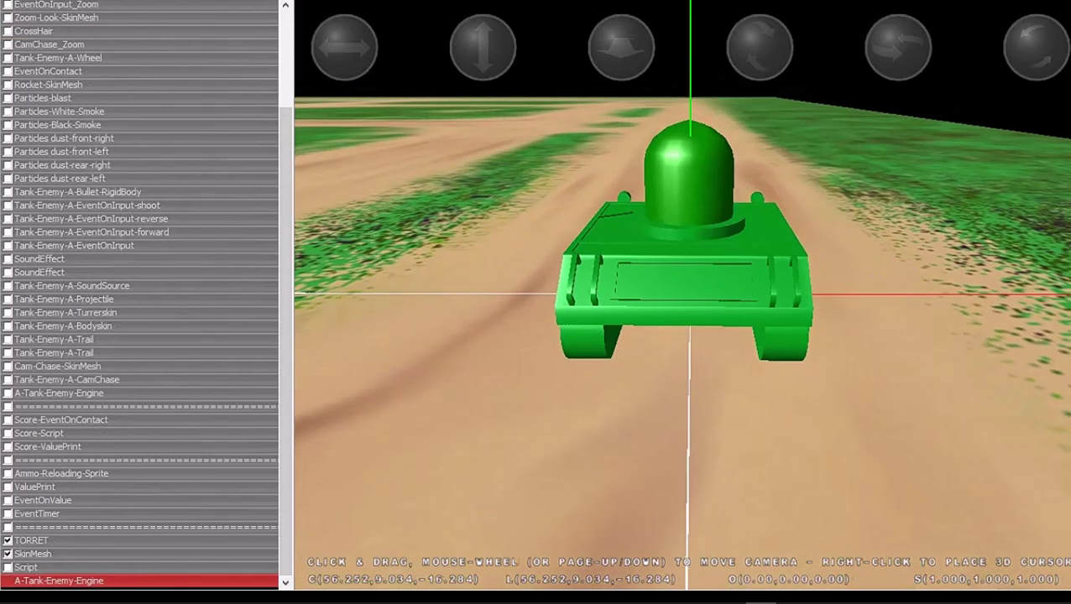
right_click(42, 3)
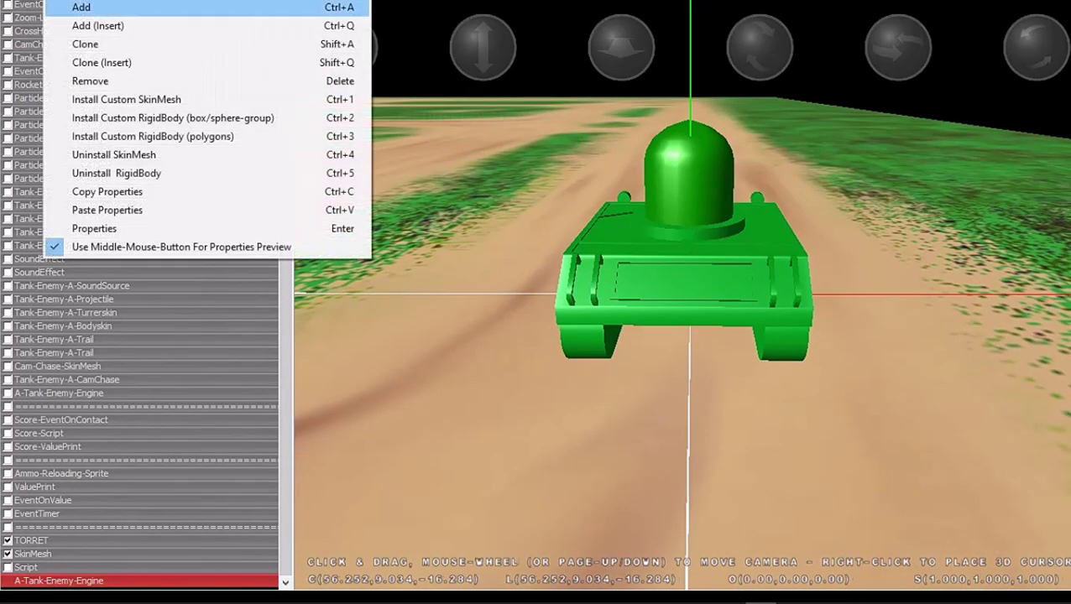
left_click(100, 24)
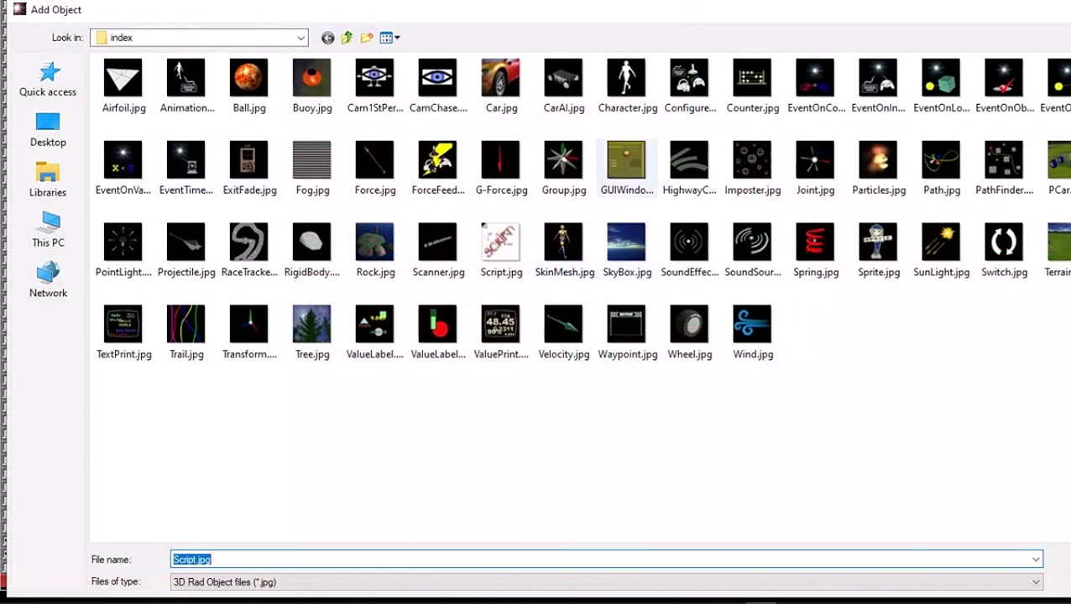
double_click(438, 79)
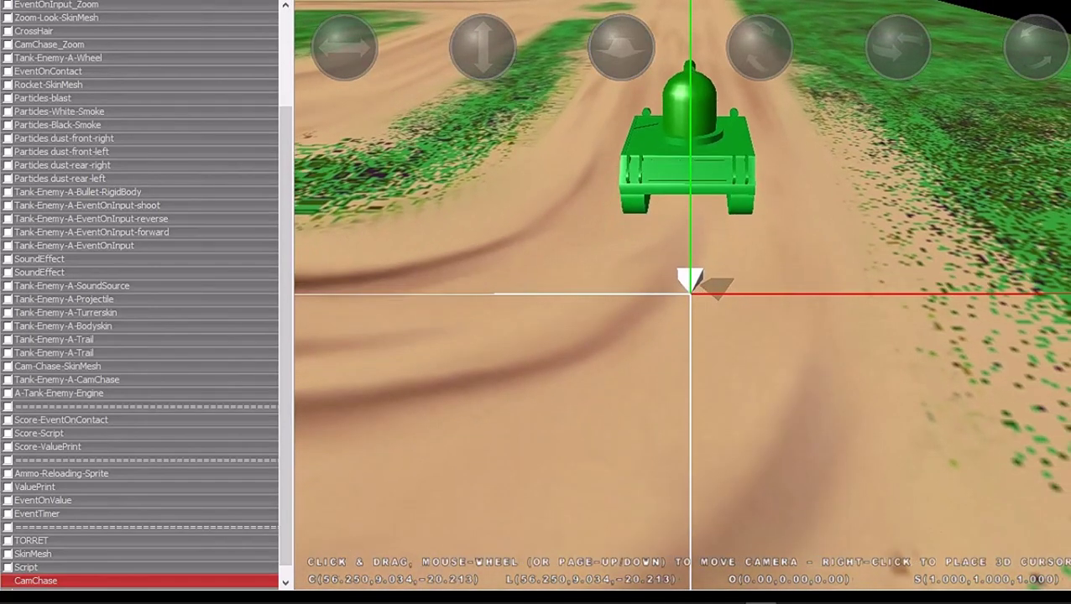
Adjust the preview camera over the tank, then remove the new CamChase object
key("Up")
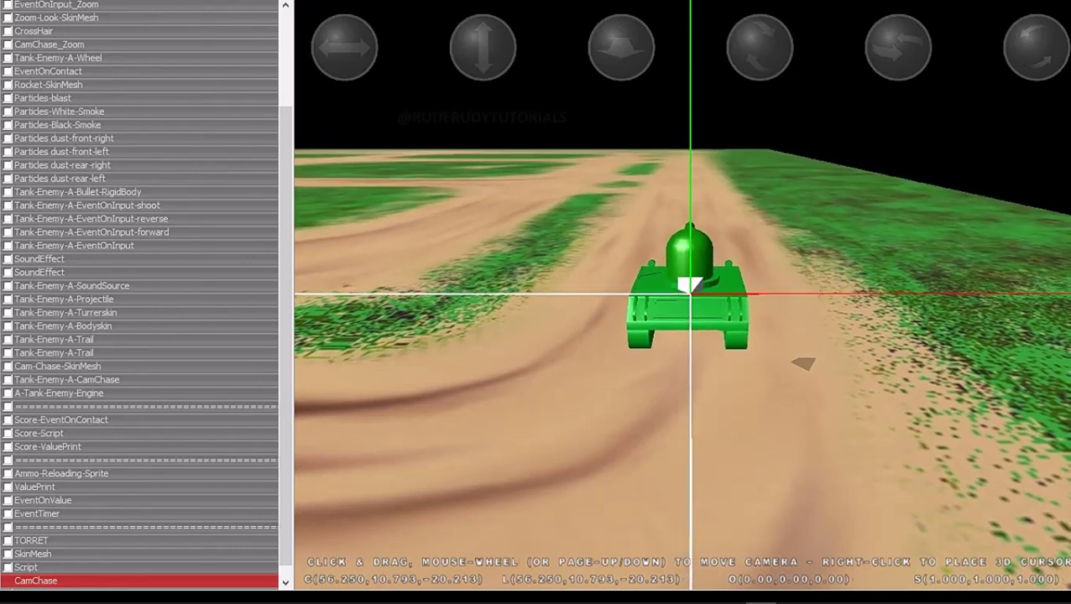
mouse_move(620, 48)
left_mouse_down()
mouse_move(621, 38)
mouse_move(621, 59)
left_mouse_up()
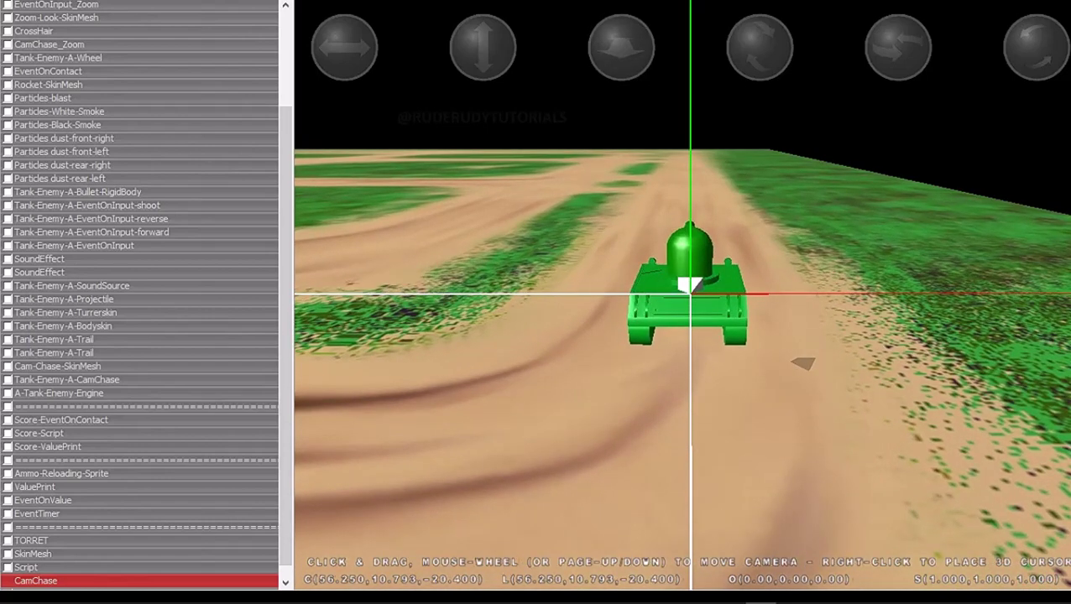
key("ctrl+v")
left_click(35, 567)
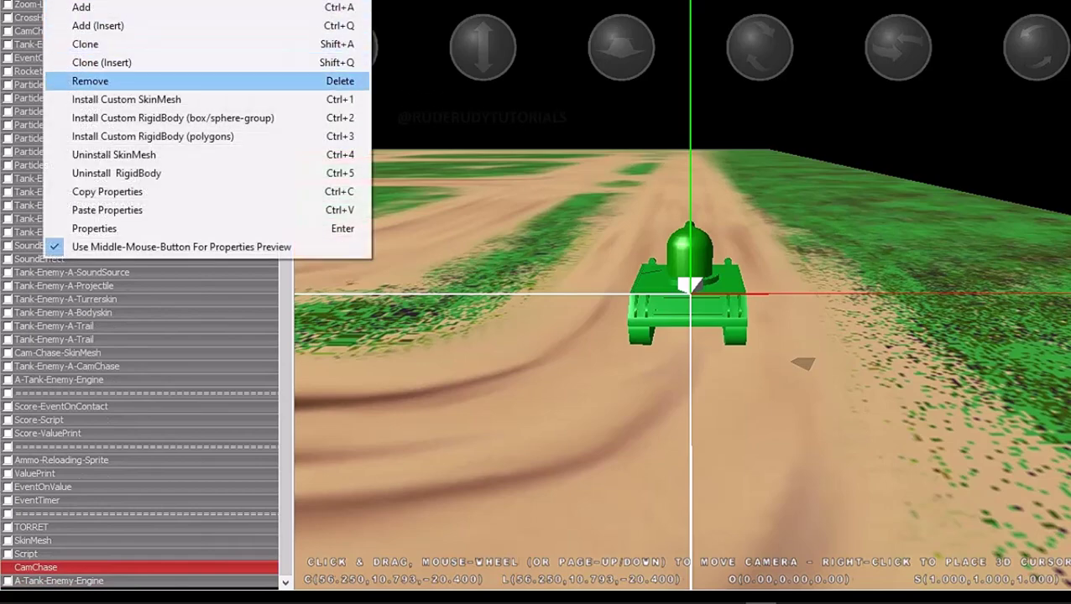
left_click(75, 79)
Confirm the CamChase removal and start a play test, driving forward and turning
key("Return")
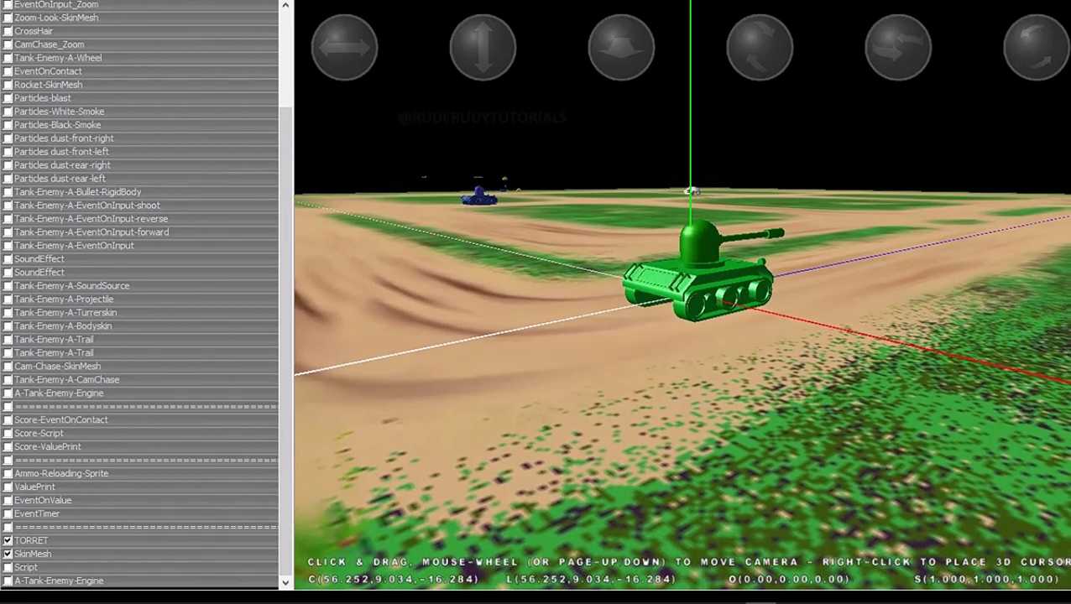
left_click(38, 136)
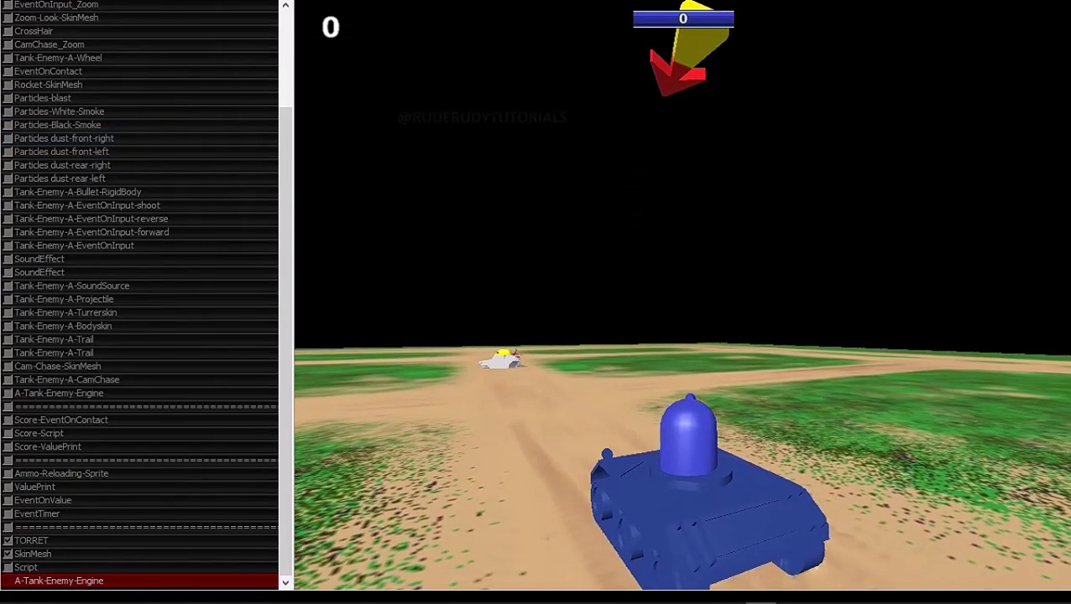
key("Up")
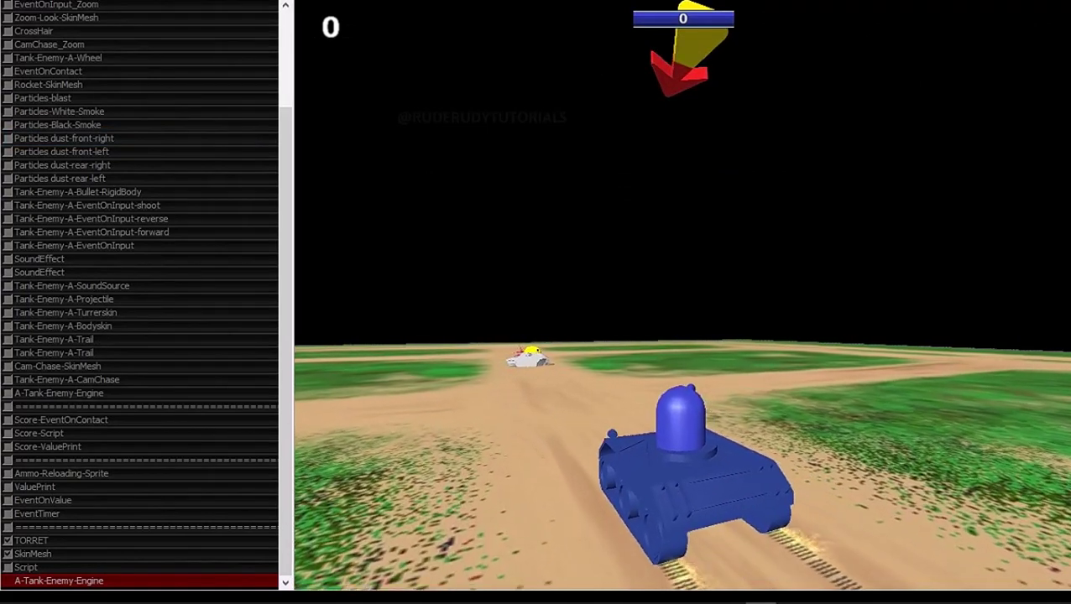
key("Right")
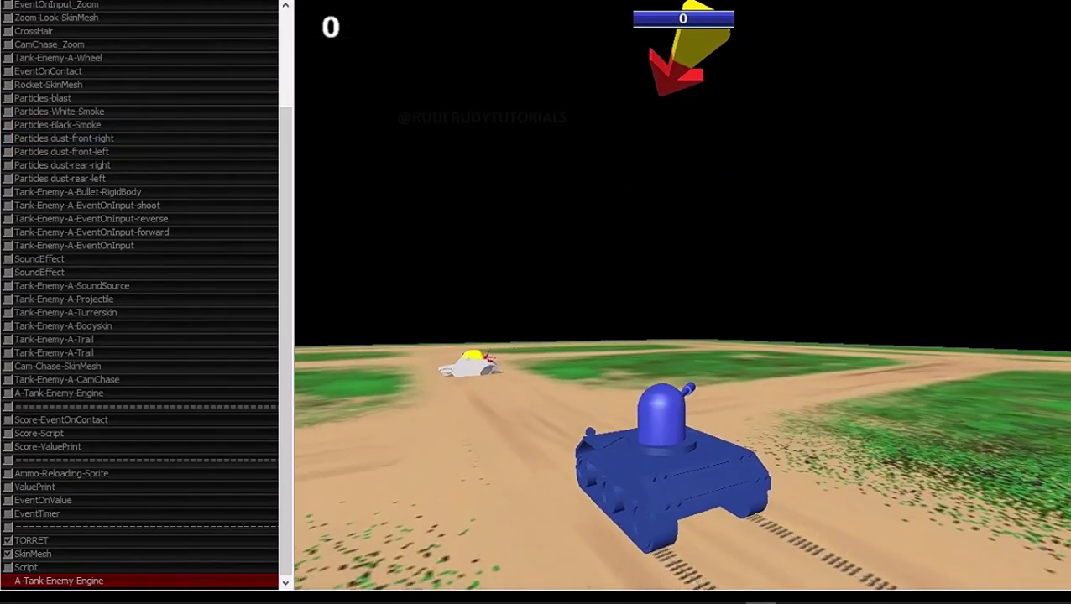
key("Right")
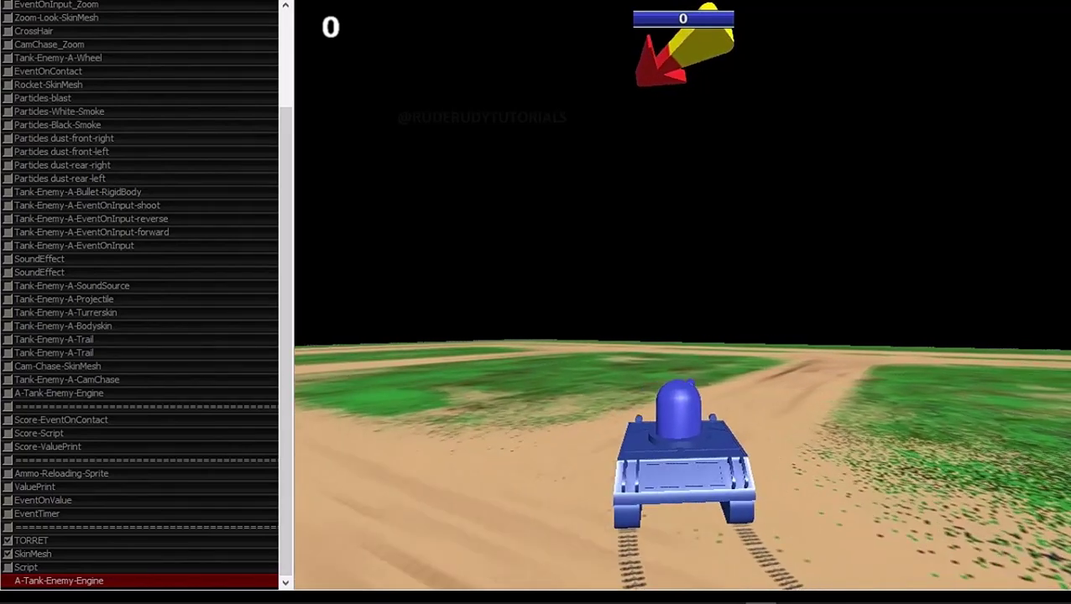
key("Left")
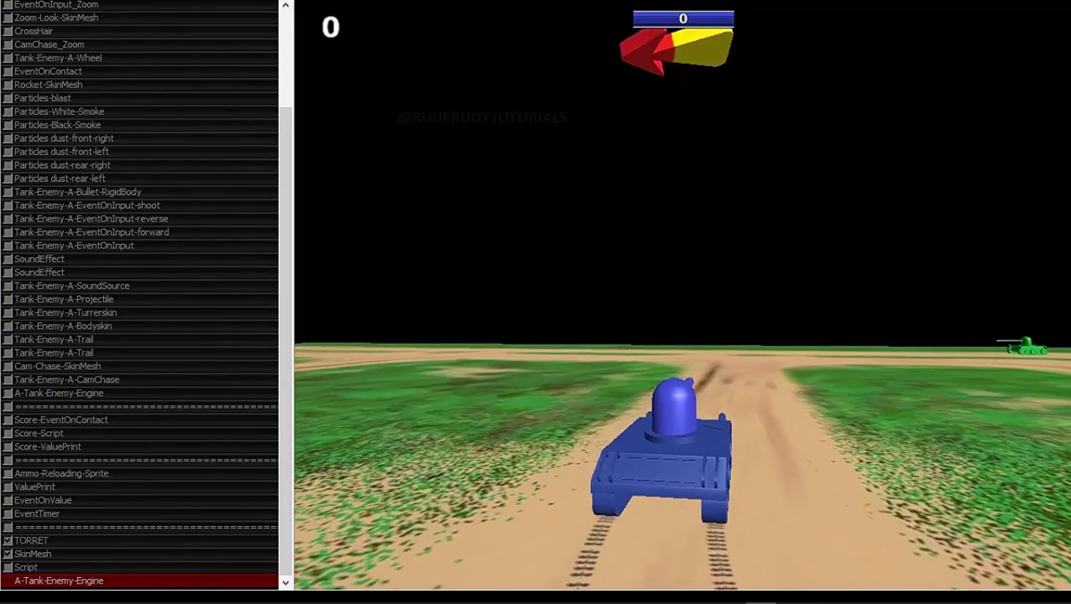
Steer toward the enemy tank, switch to the zoomed crosshair view with Z, then stop
key("Right")
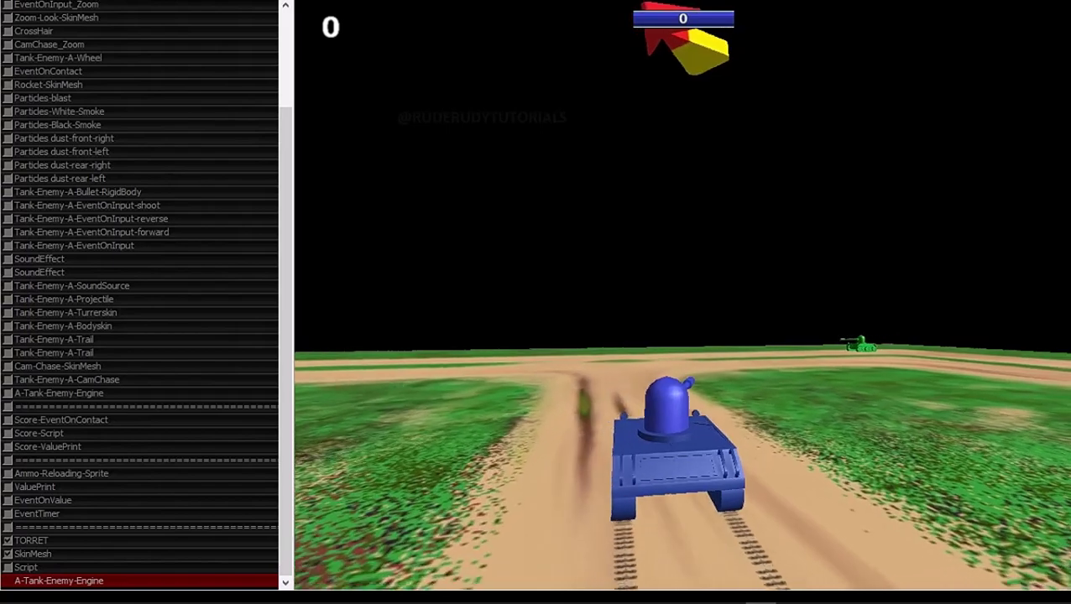
key("Right")
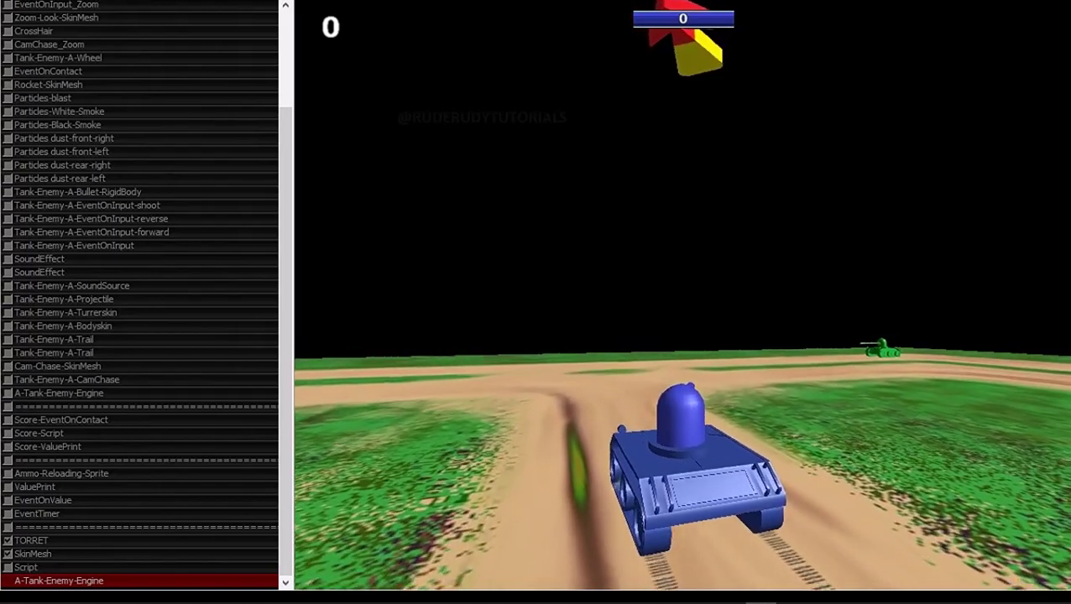
key("Right")
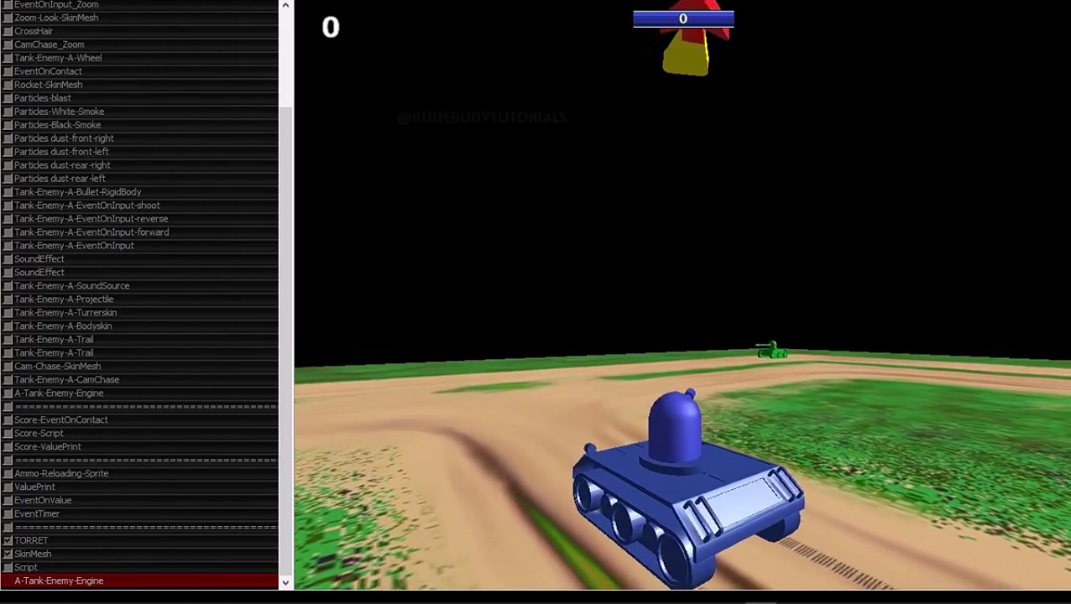
key("z")
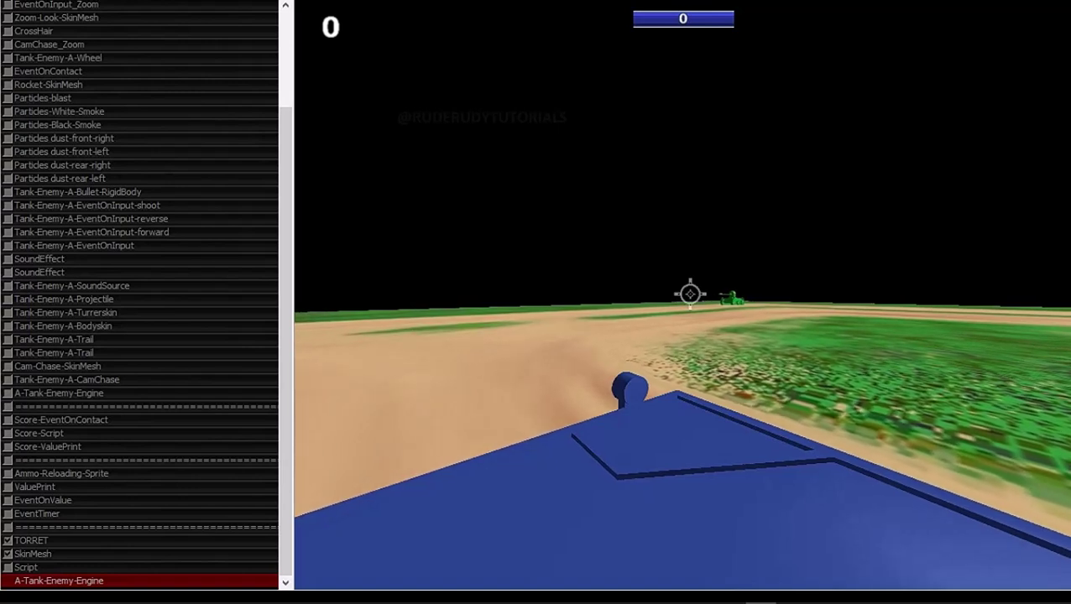
key("Right")
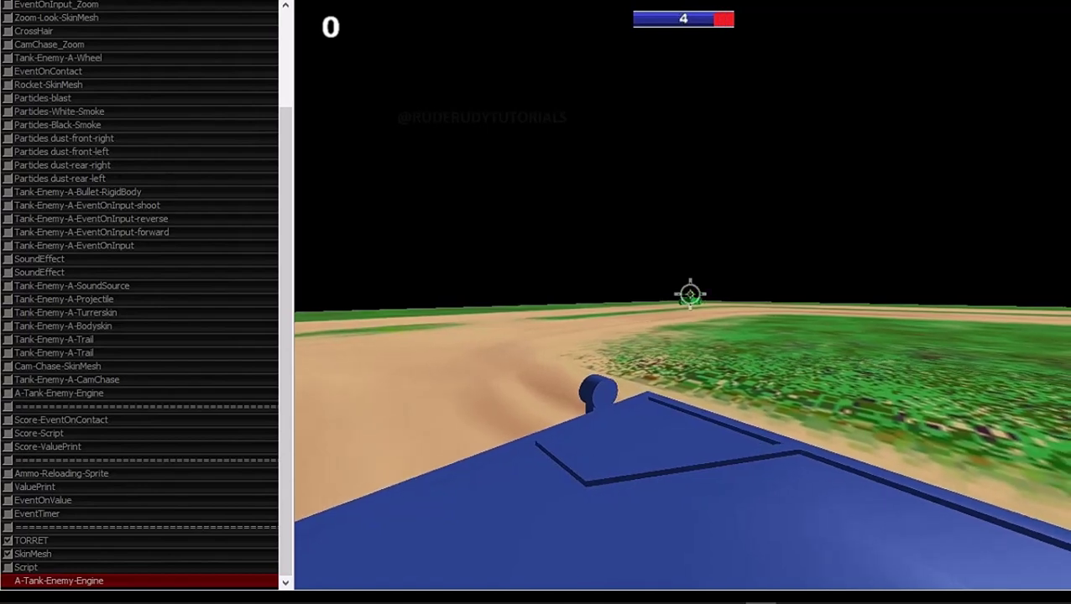
key("Escape")
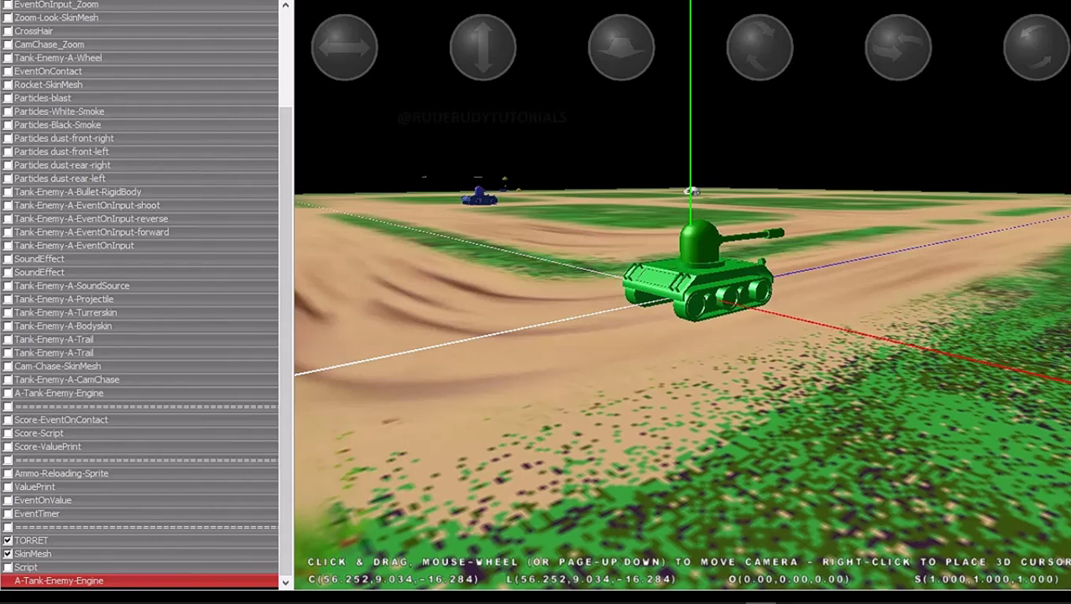
Try the CrossHair sprite with Bloom, then Burnout rendering mode
double_click(33, 30)
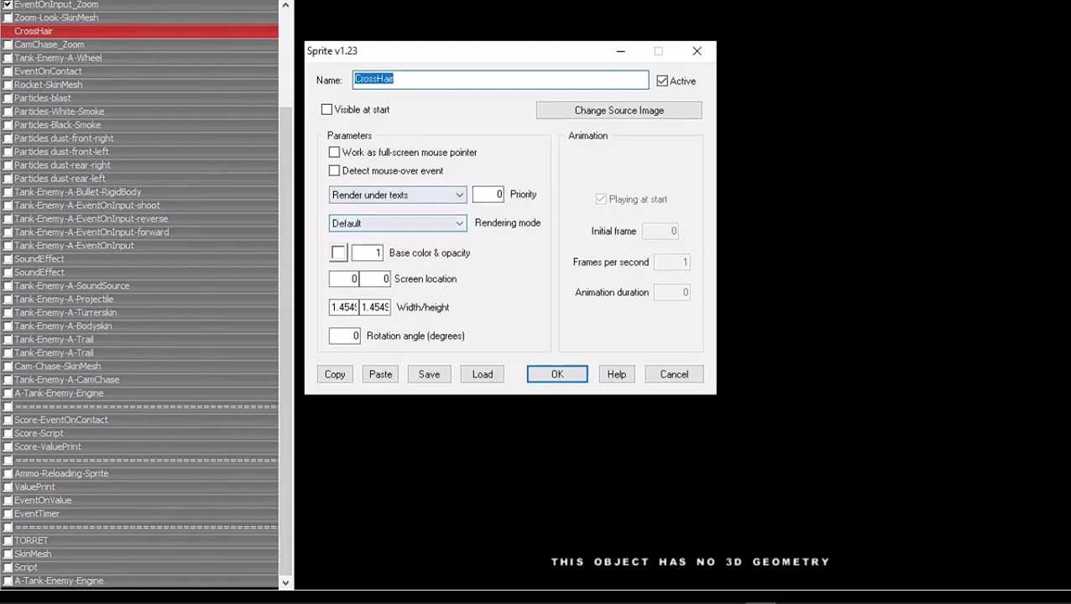
left_click(394, 223)
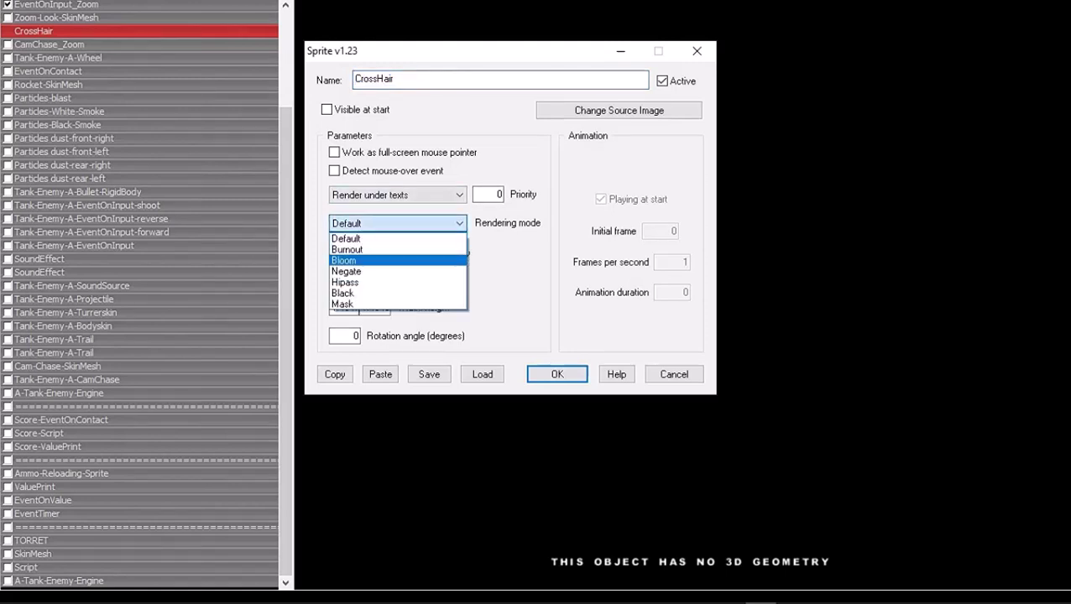
left_click(344, 260)
key("Return")
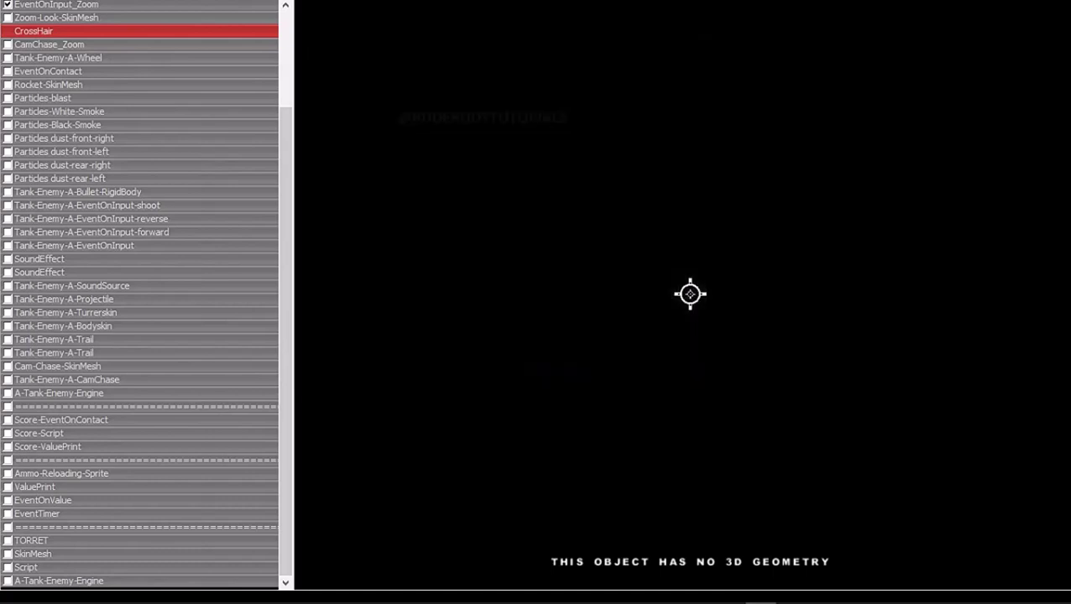
double_click(34, 31)
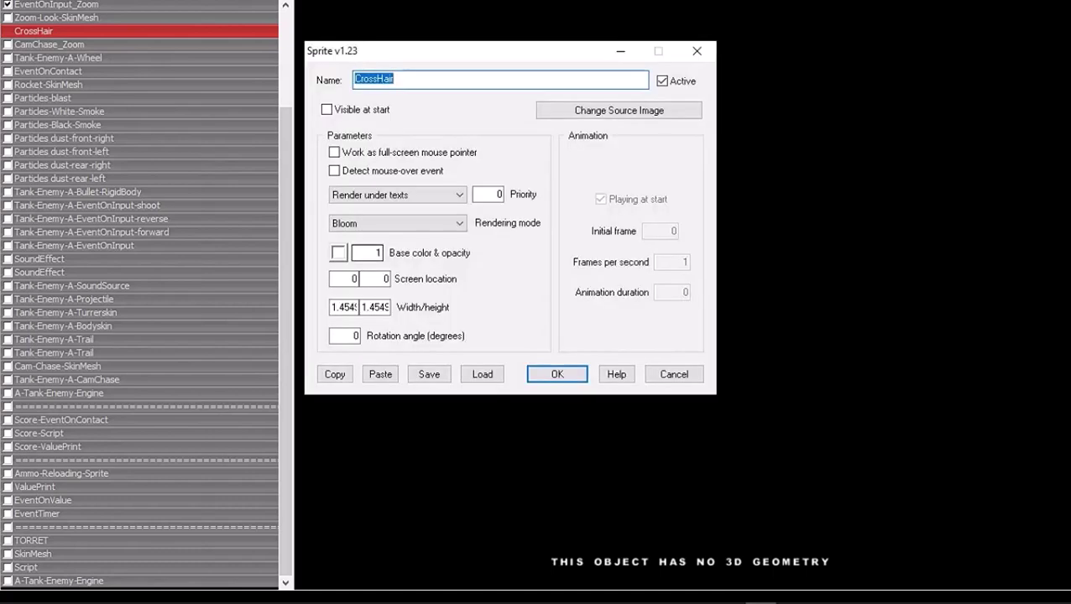
left_click(394, 223)
left_click(346, 249)
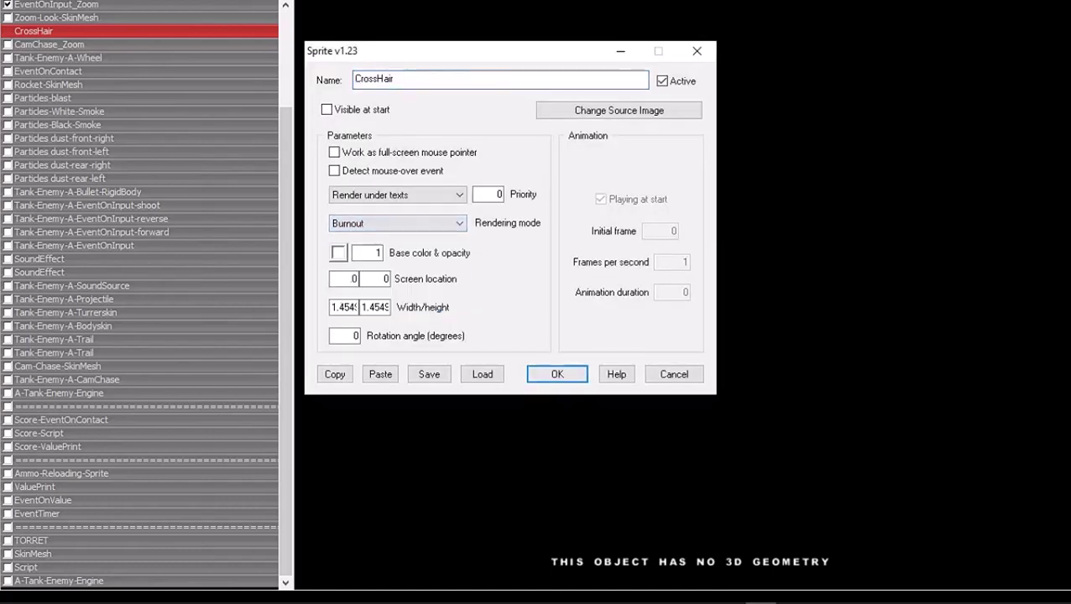
left_click(556, 375)
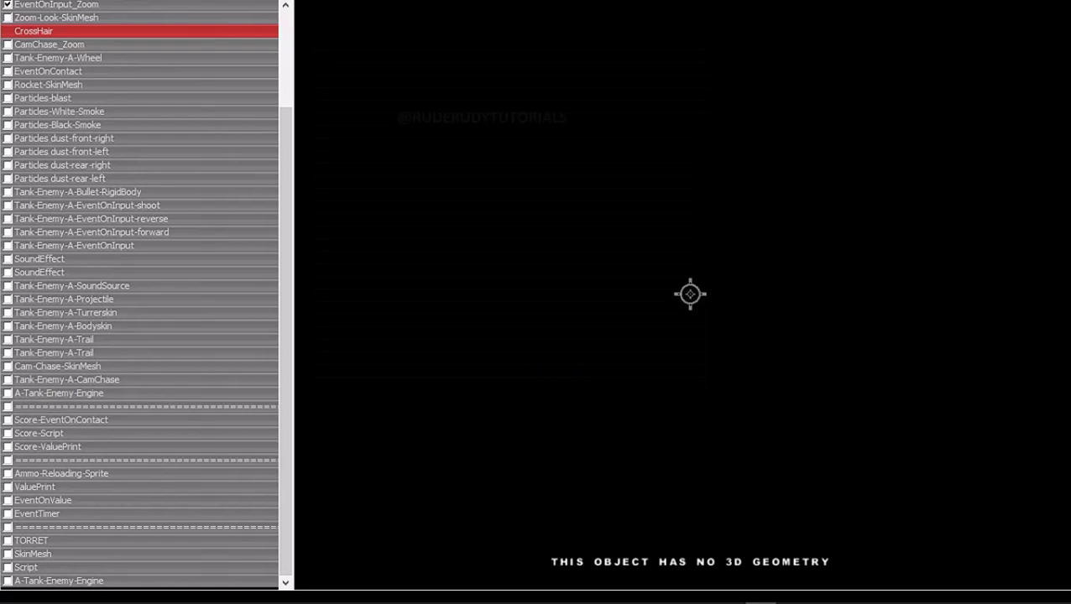
Switch the CrossHair rendering to Hipass and play-test the game
double_click(34, 31)
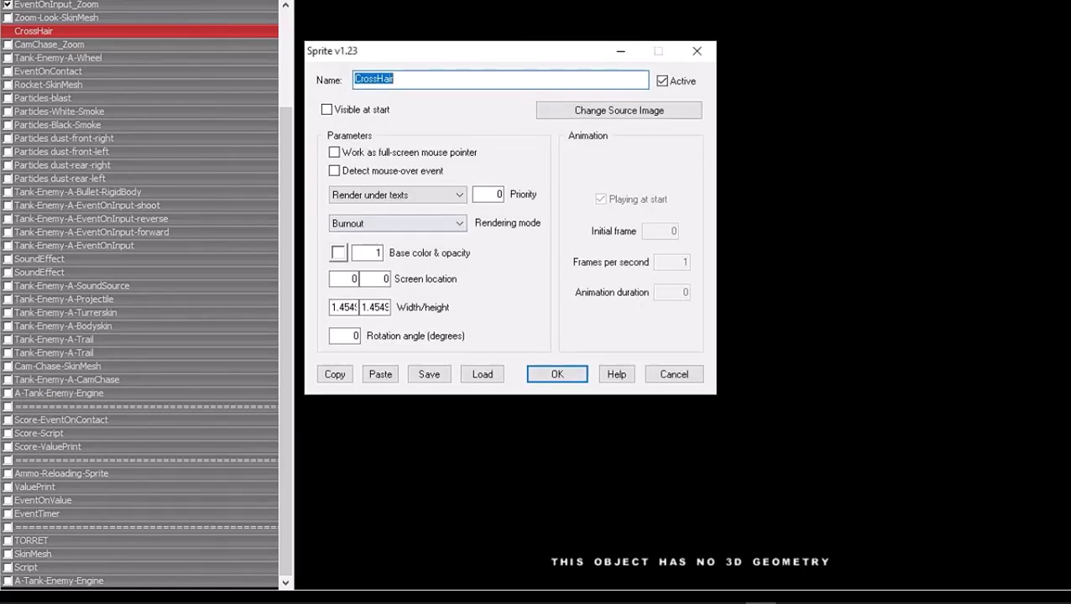
left_click(397, 223)
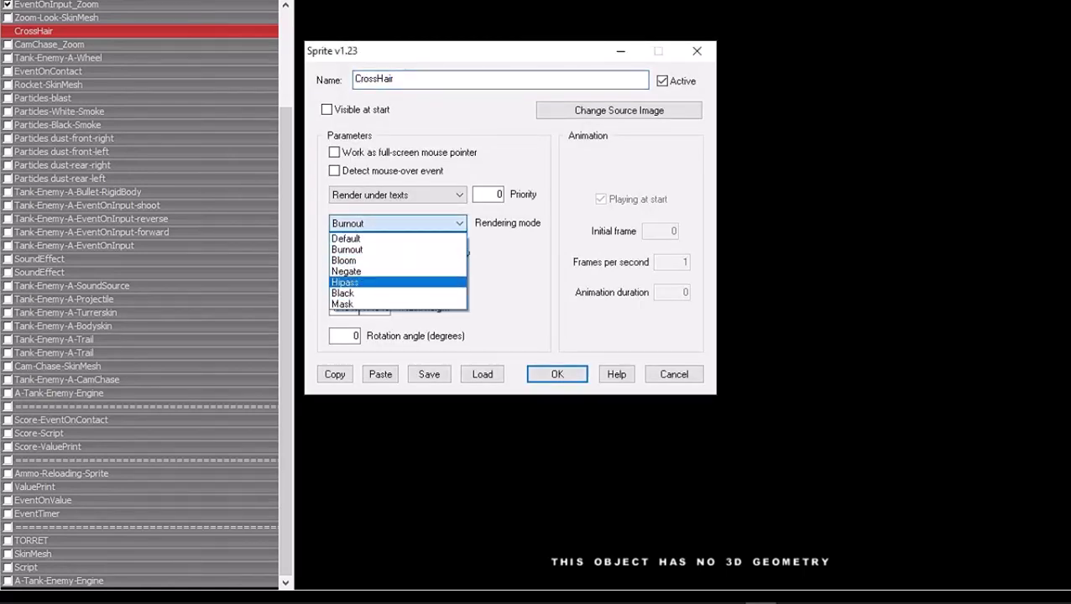
left_click(361, 278)
key("Return")
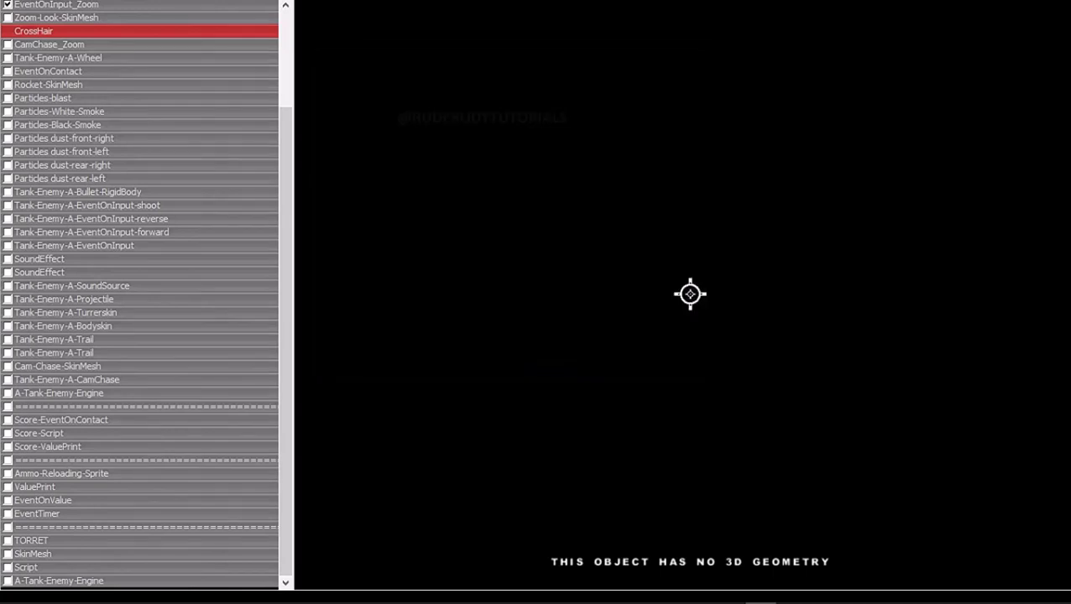
key("alt+f")
left_click(50, 136)
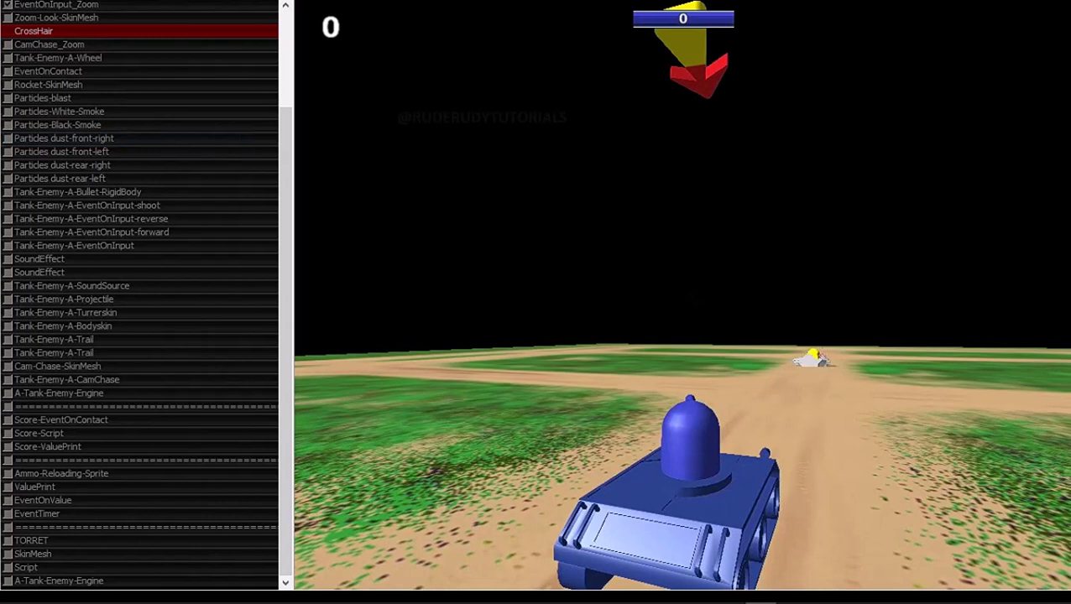
key("Escape")
Switch the CrossHair rendering to Negate and play-test the game
key("Return")
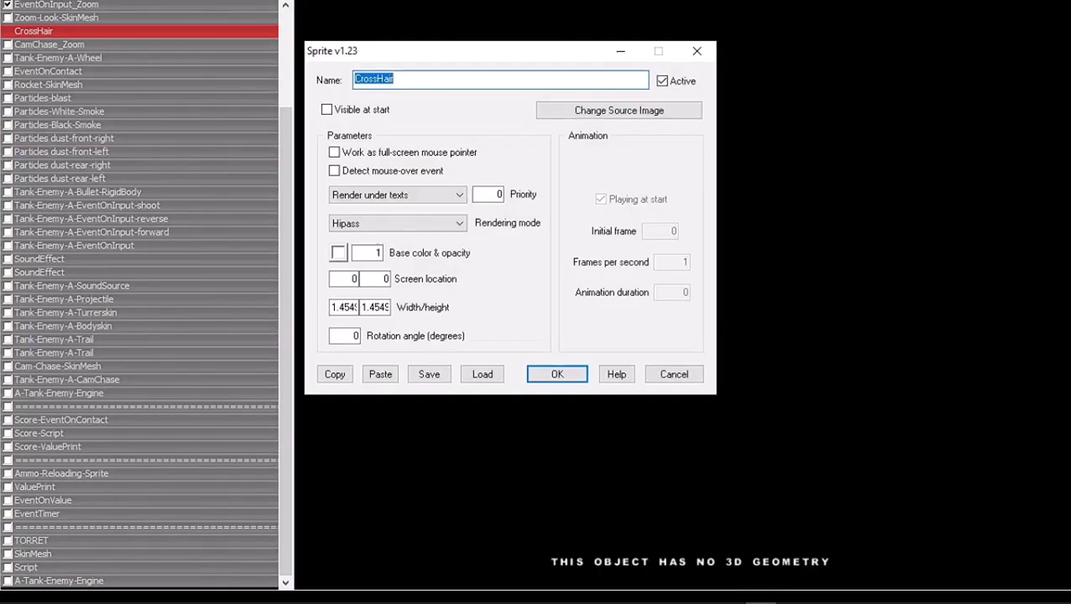
left_click(397, 223)
left_click(369, 269)
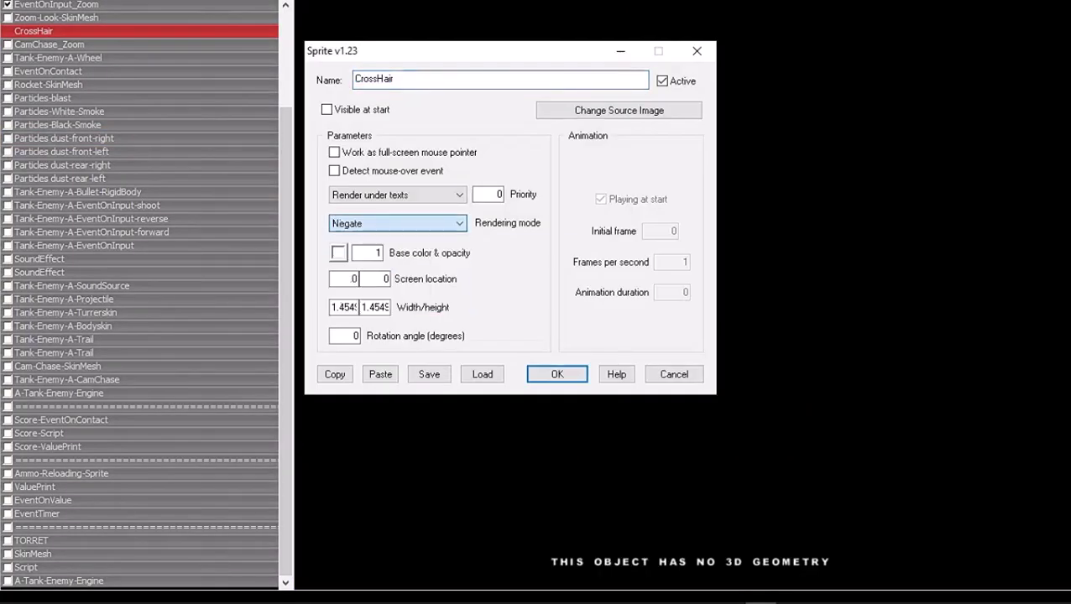
key("Return")
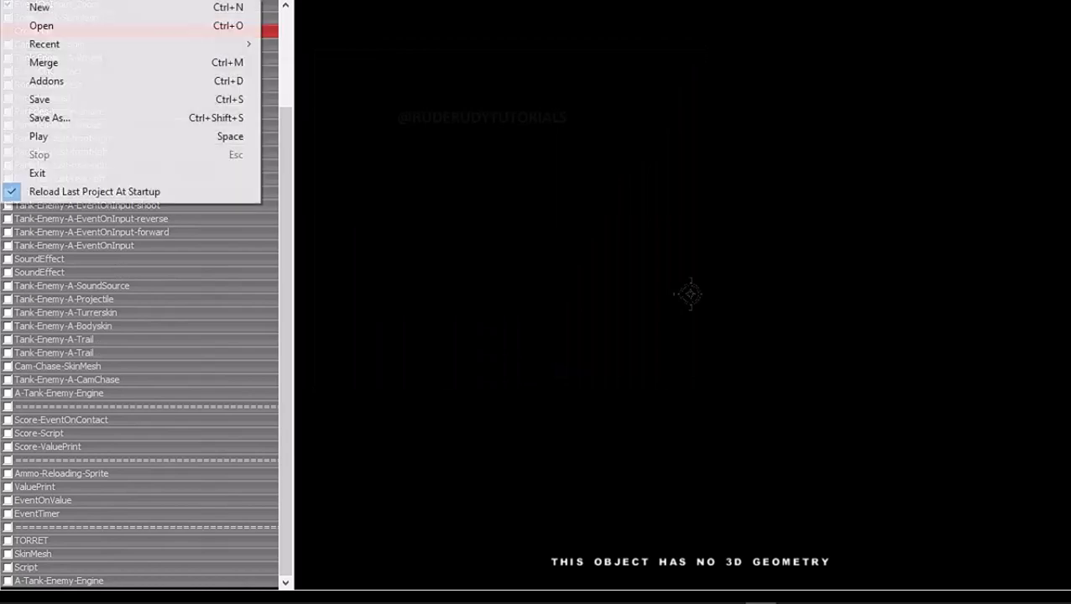
left_click(34, 136)
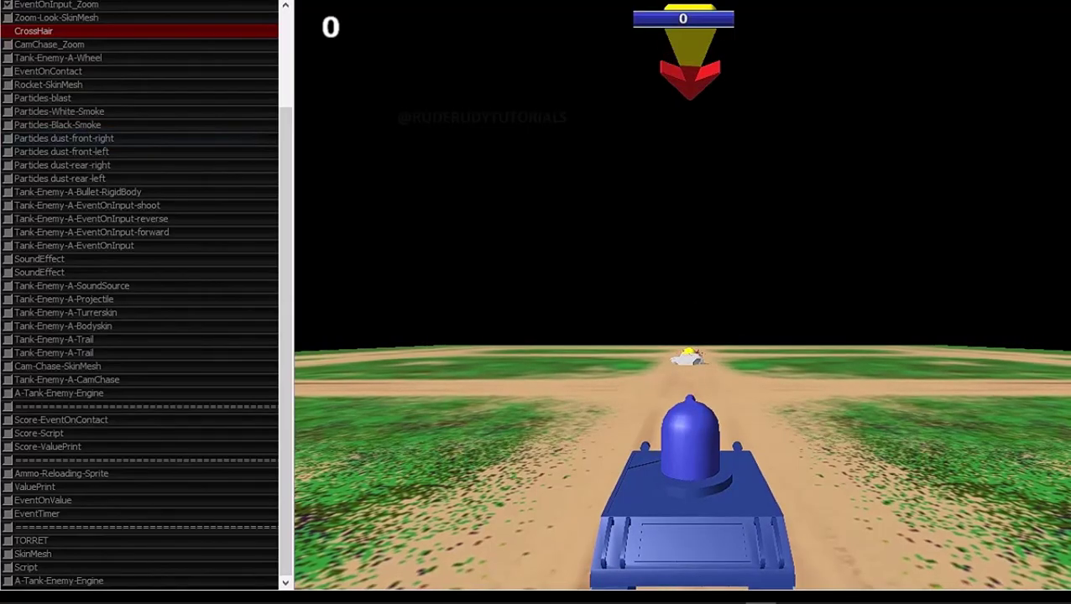
key("Right")
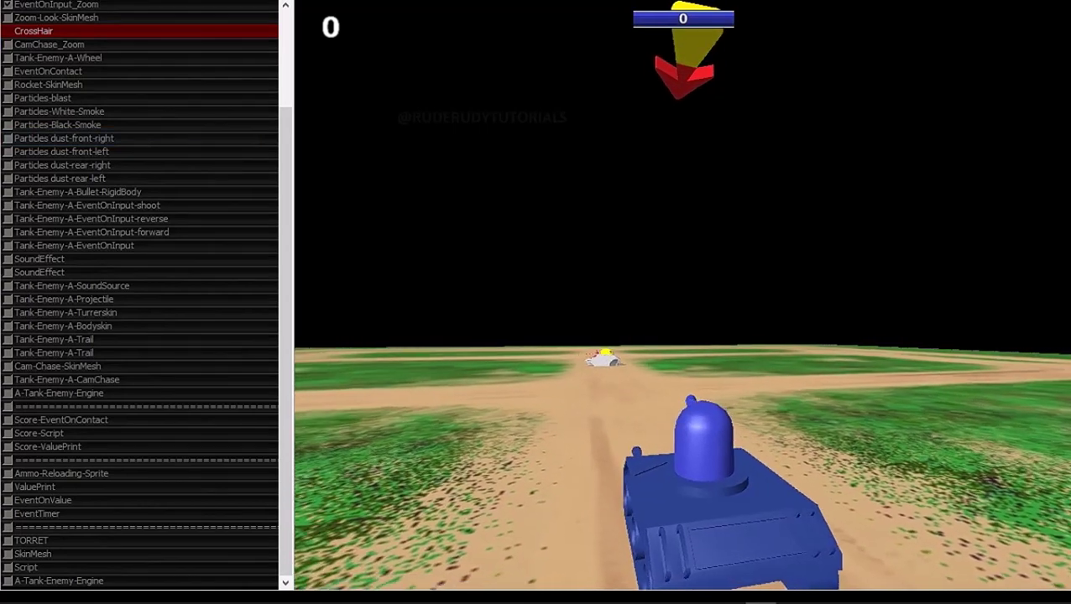
key("Escape")
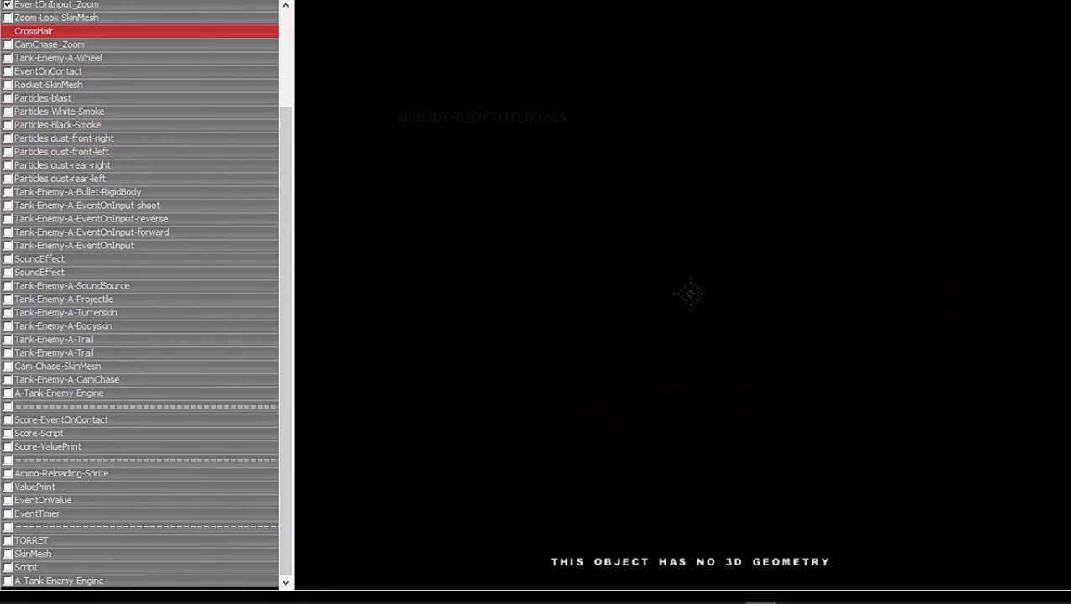
Switch the CrossHair rendering to Black and play-test the game
double_click(33, 31)
left_click(396, 223)
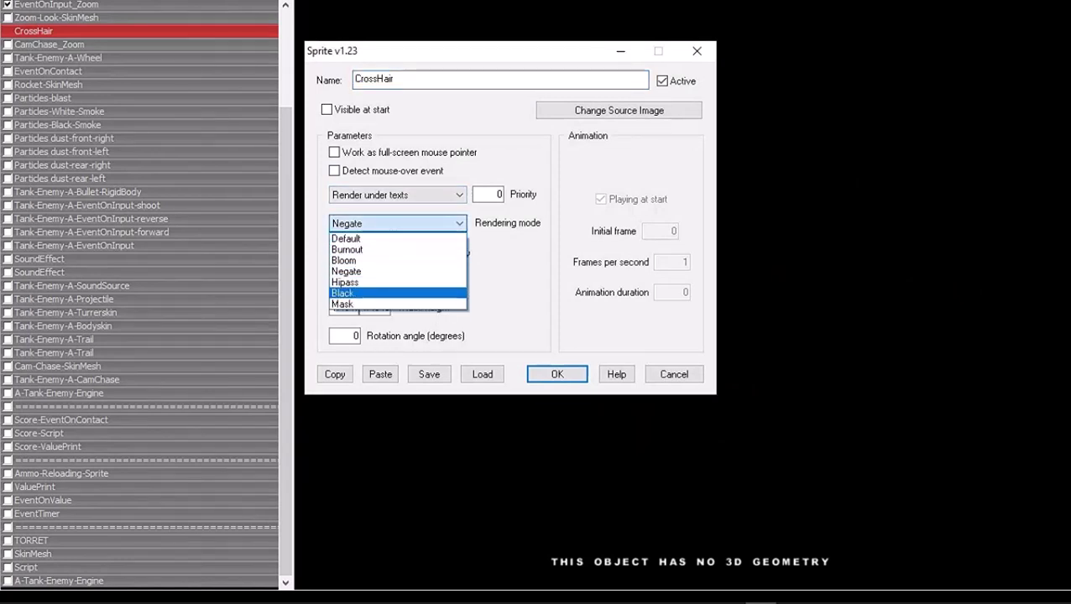
left_click(342, 292)
left_click(556, 374)
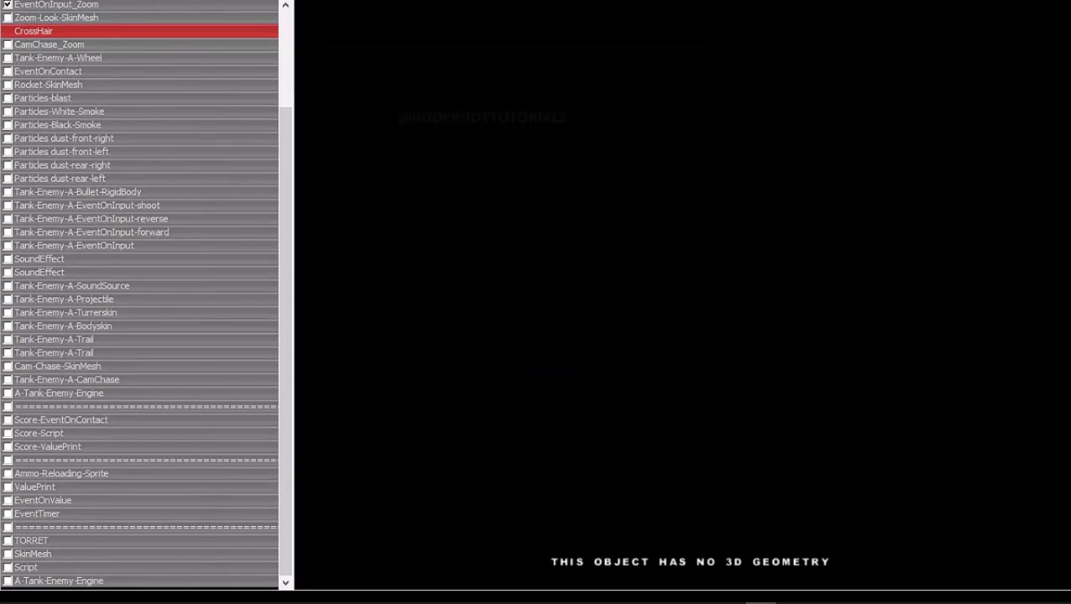
left_click(17, 2)
left_click(25, 136)
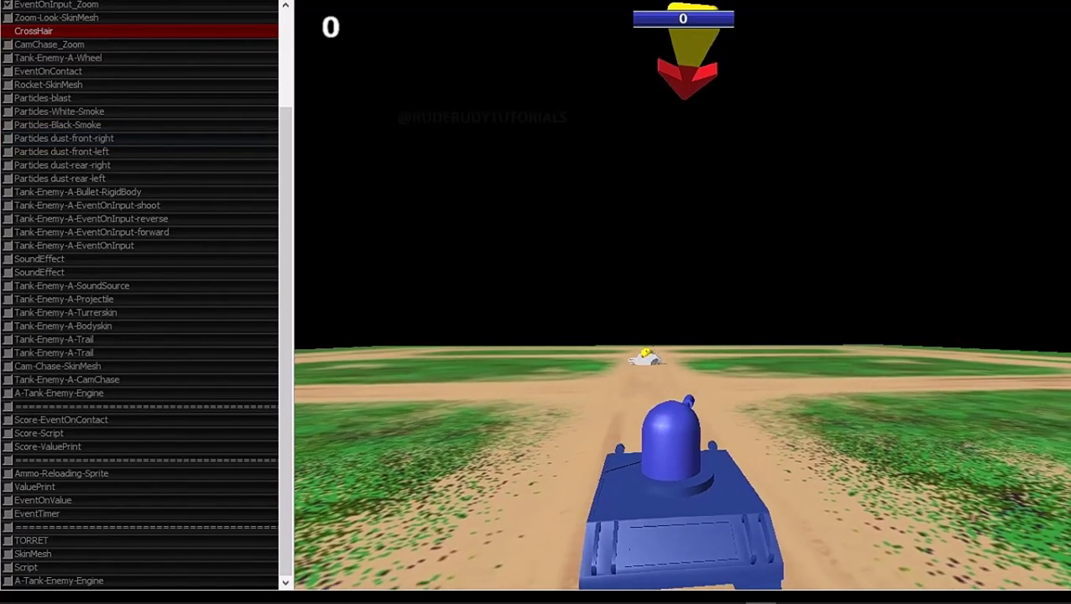
key("Escape")
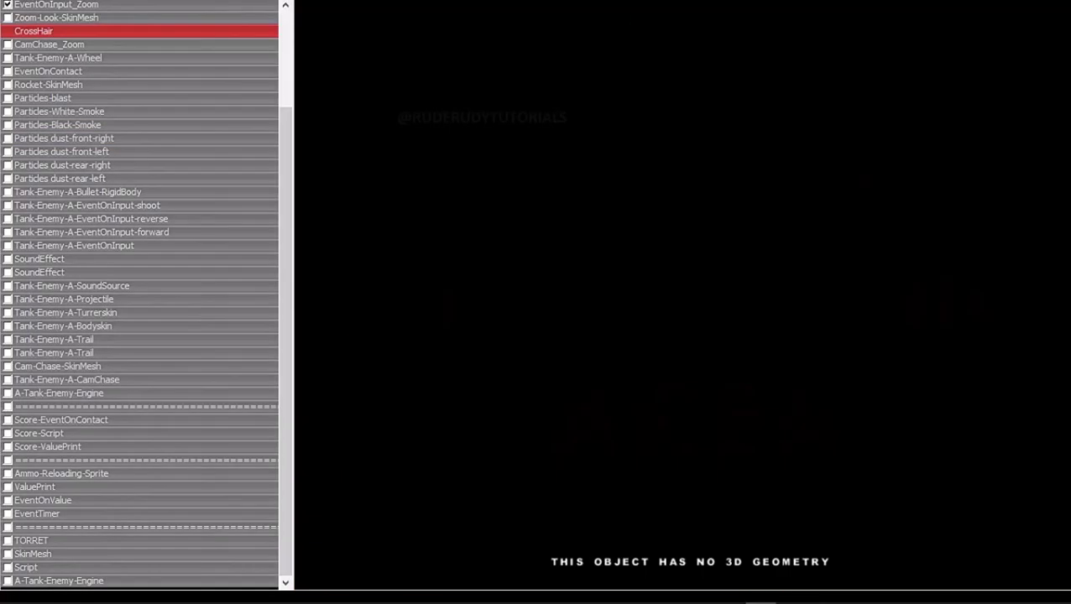
Set the CrossHair rendering back to Bloom and make it visible at start
key("Return")
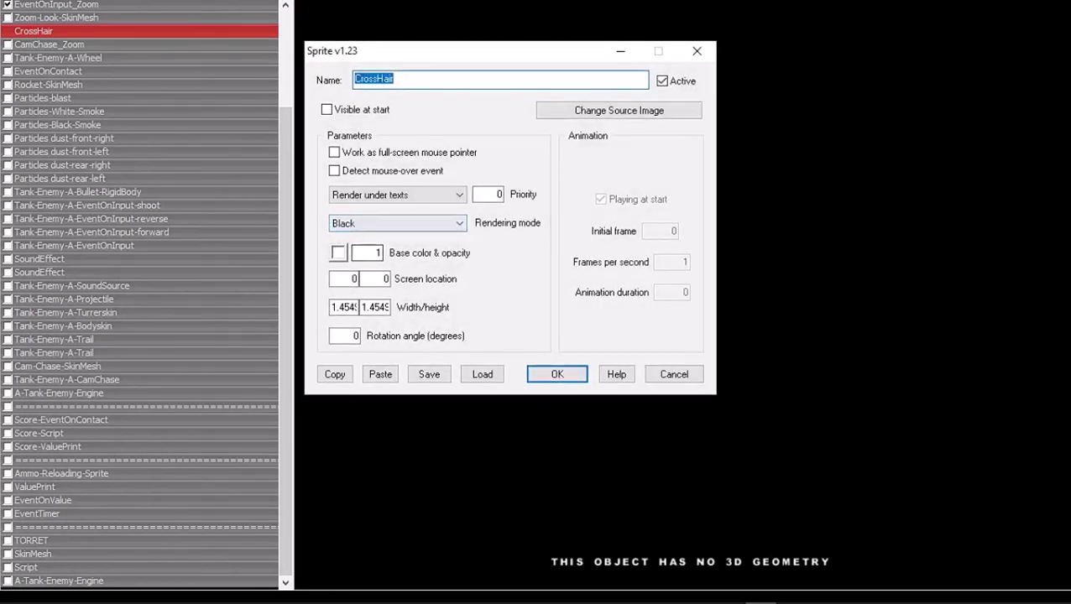
left_click(397, 223)
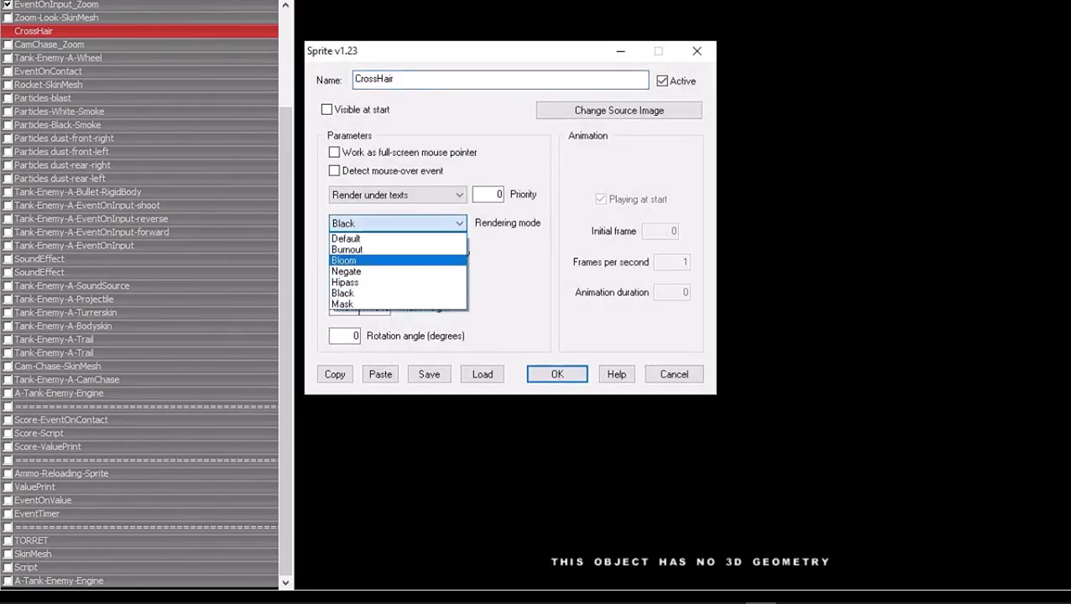
left_click(343, 260)
left_click(556, 374)
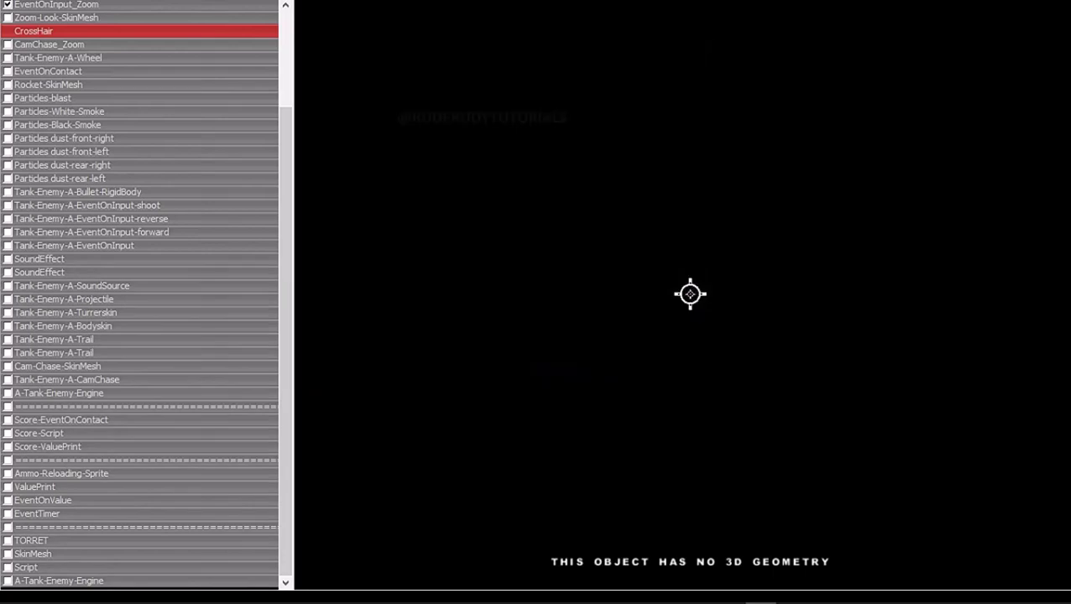
key("Return")
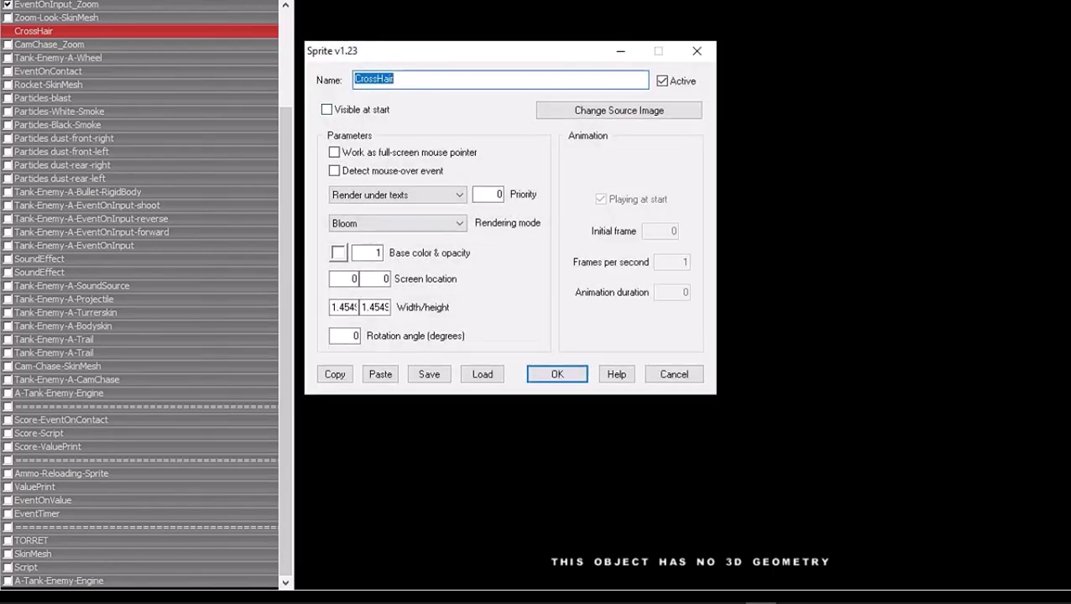
key("Tab")
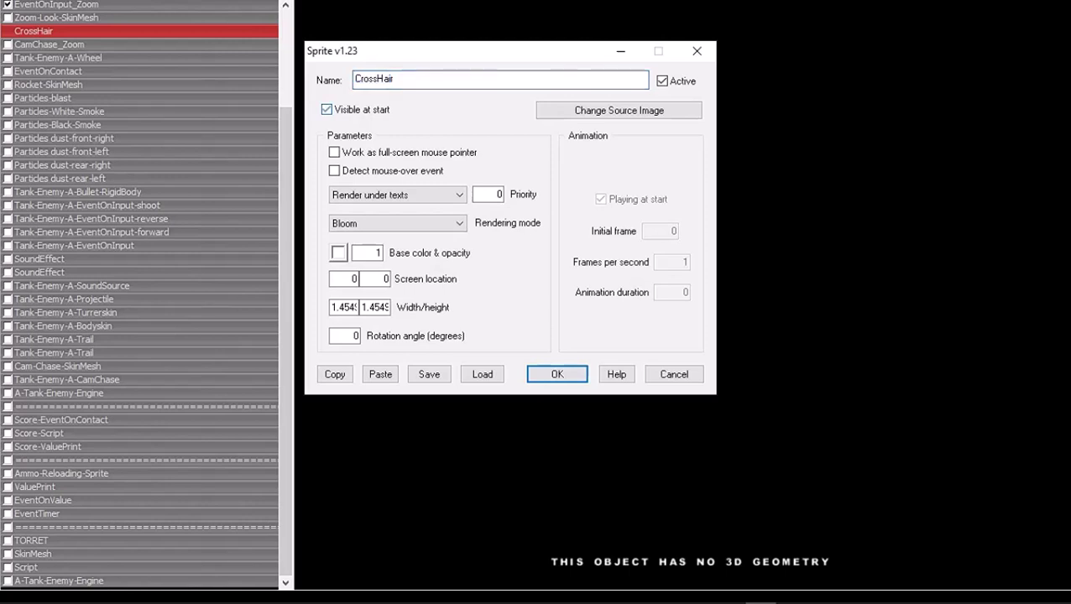
Switch the CrossHair rendering to Burnout and play-test the game
left_click(396, 223)
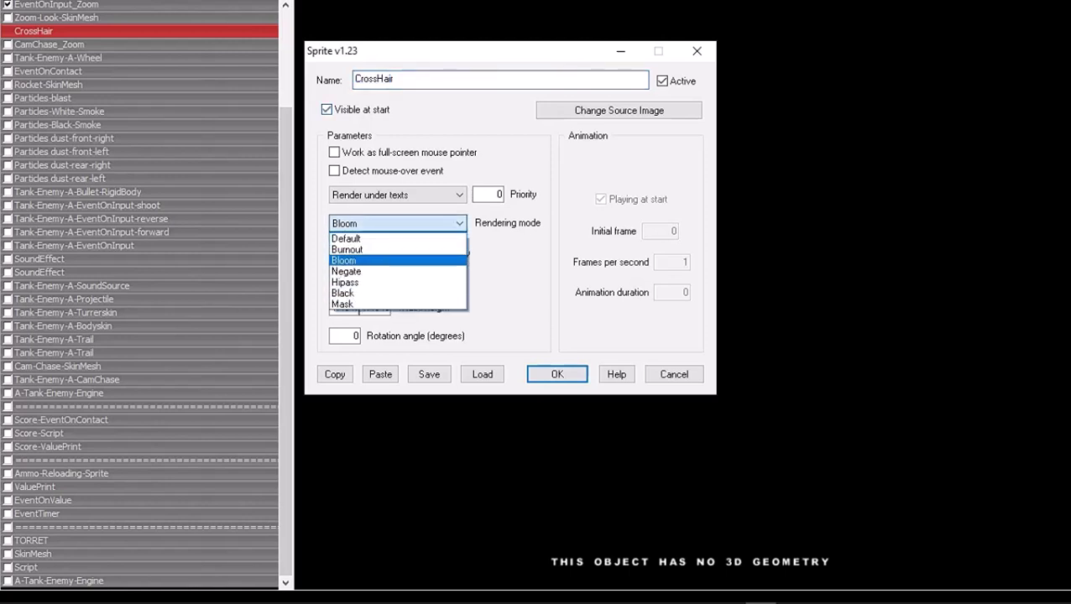
key("Up")
key("Return")
key("Return")
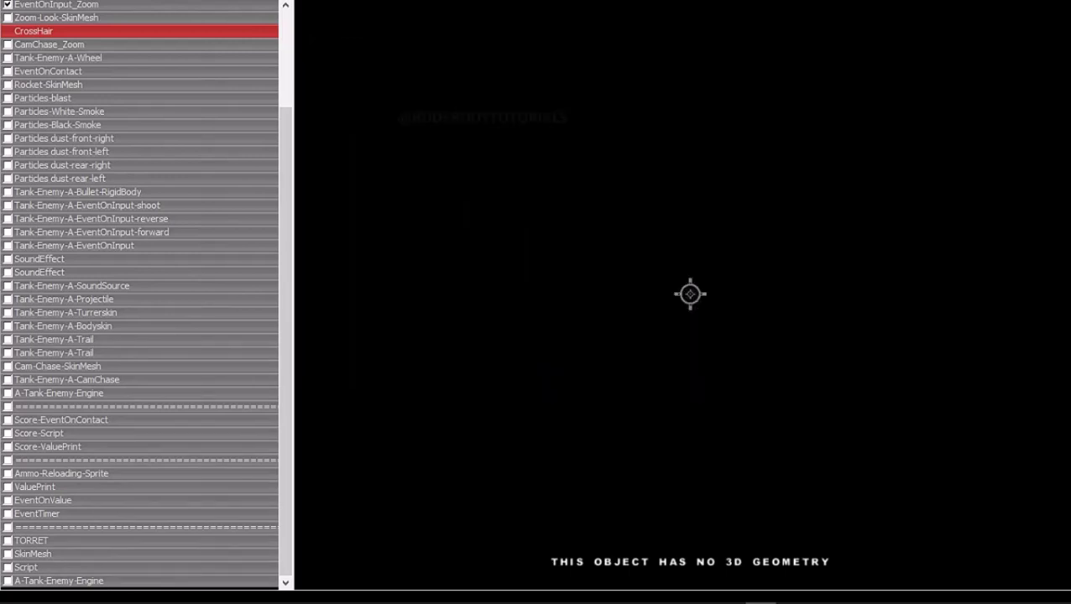
key("alt+f")
left_click(38, 137)
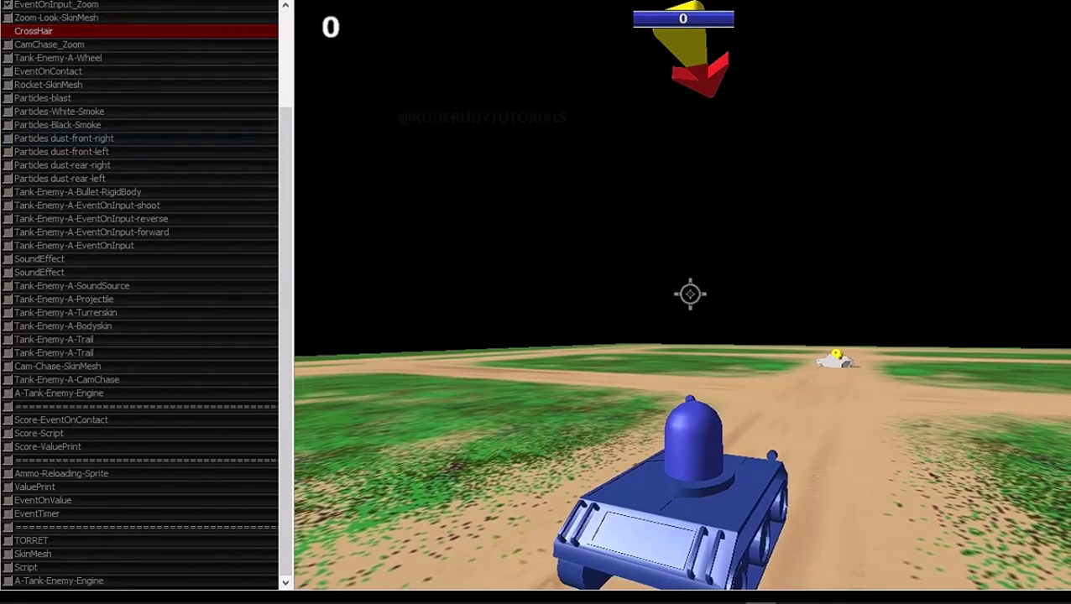
key("Escape")
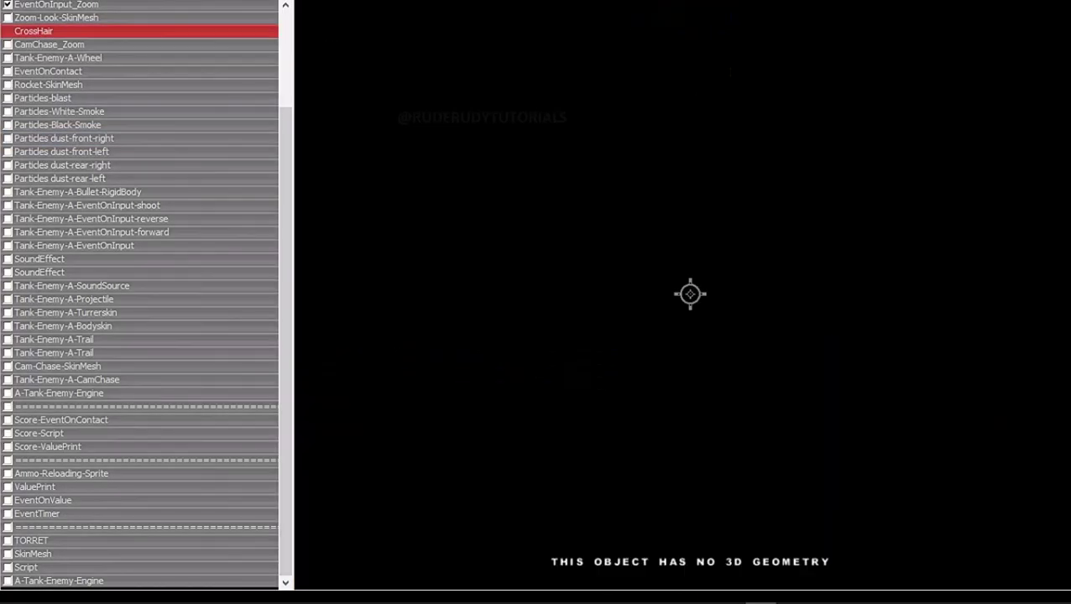
Switch the CrossHair to Negate and play-test it in the zoomed turret view
key("Return")
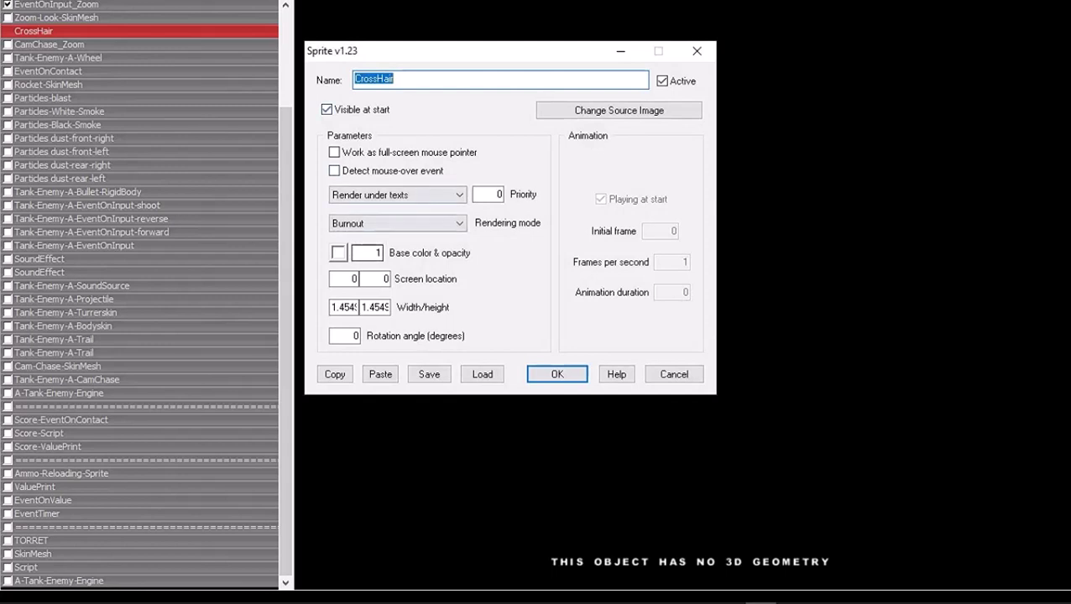
left_click(397, 223)
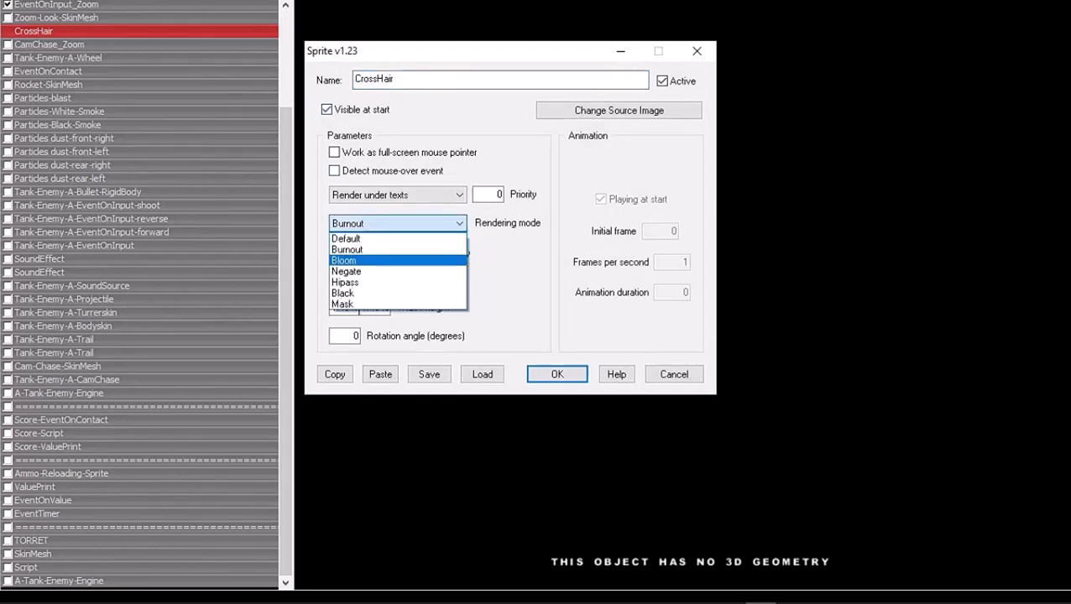
left_click(346, 271)
left_click(556, 375)
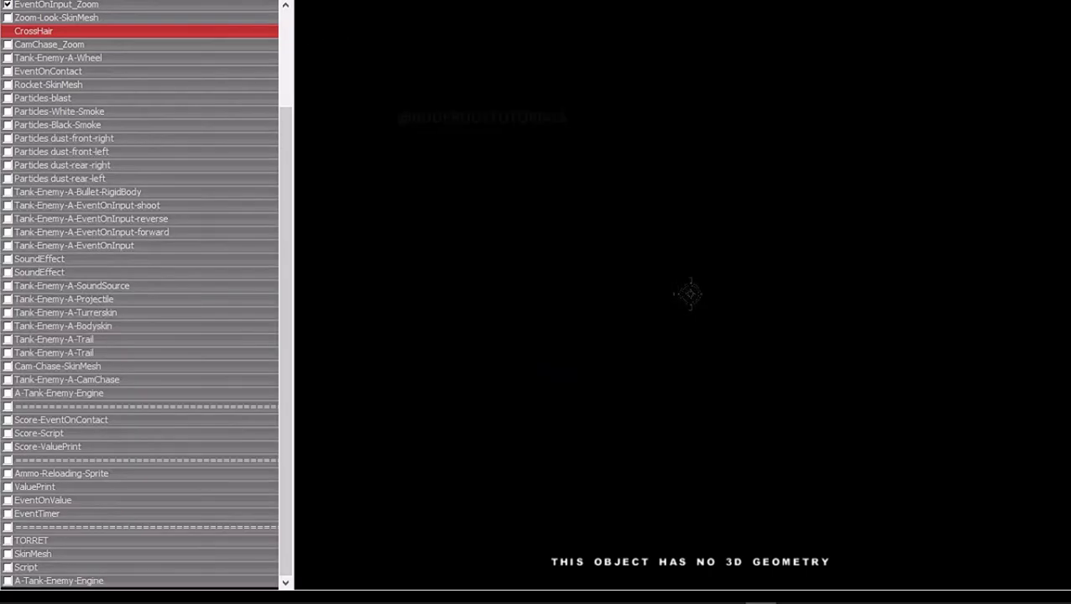
left_click(38, 136)
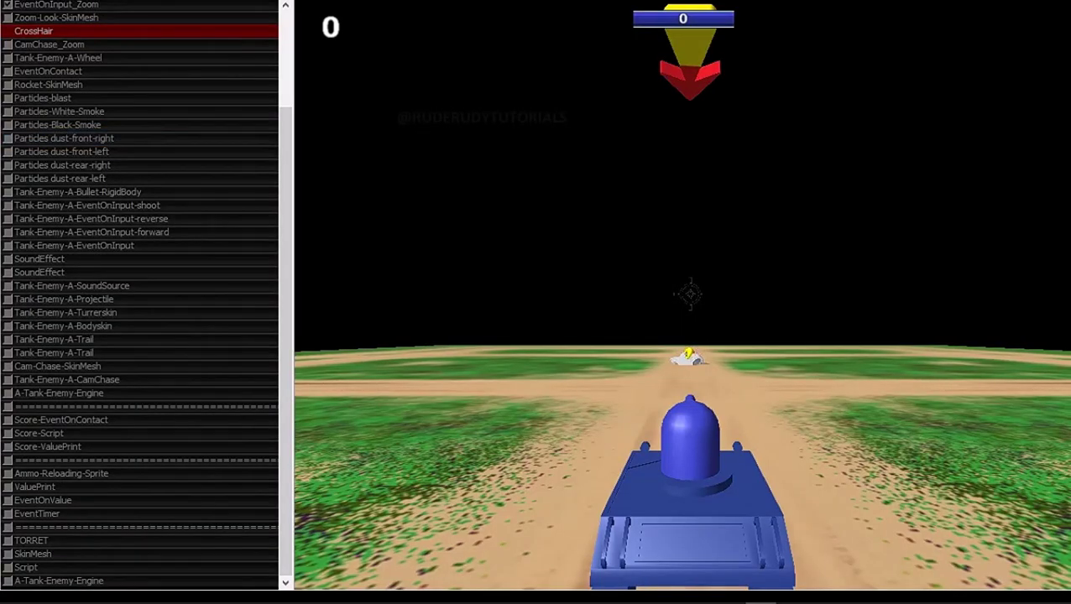
right_click(690, 294)
key("Escape")
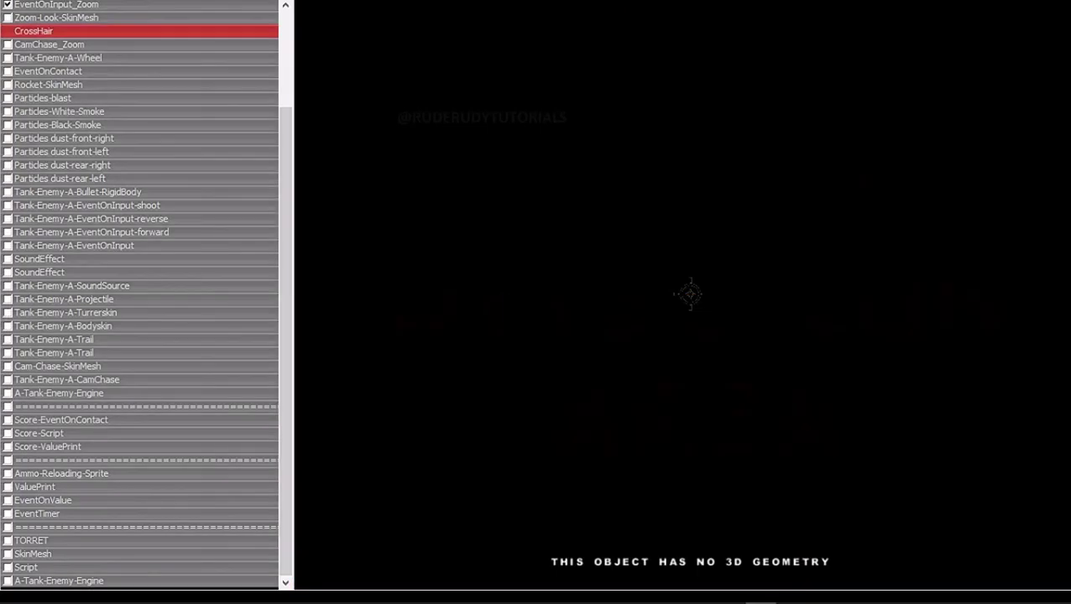
Set the CrossHair rendering back to Burnout and start the game
key("Return")
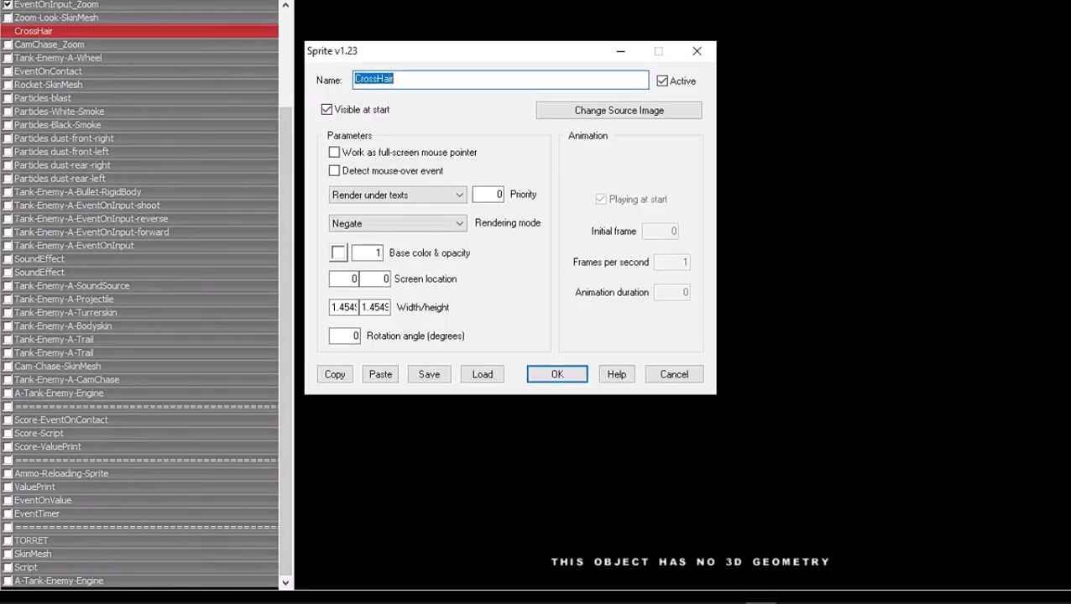
left_click(397, 223)
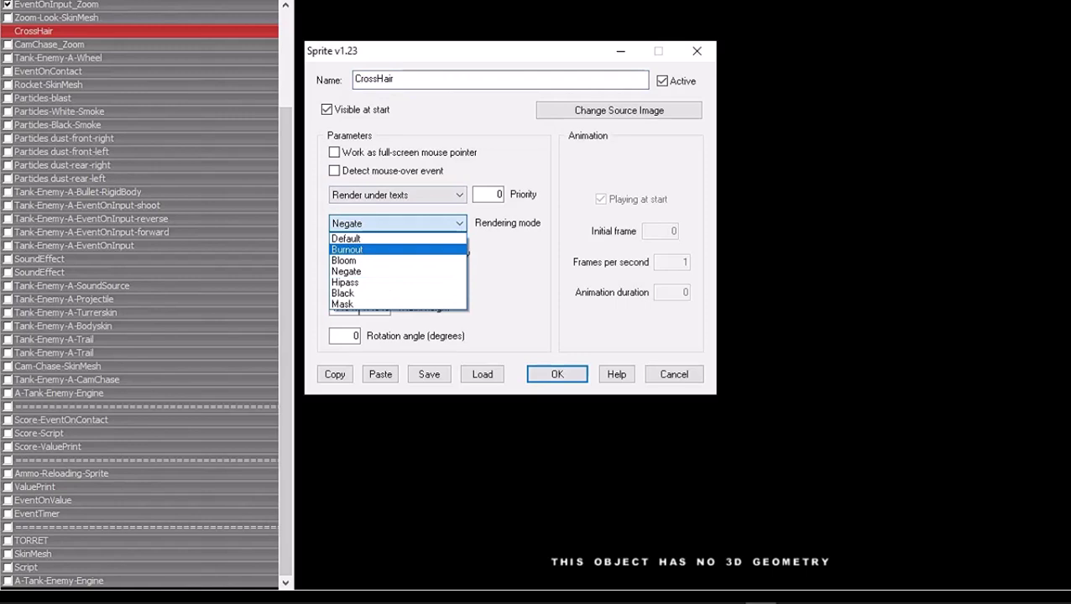
left_click(347, 250)
left_click(556, 374)
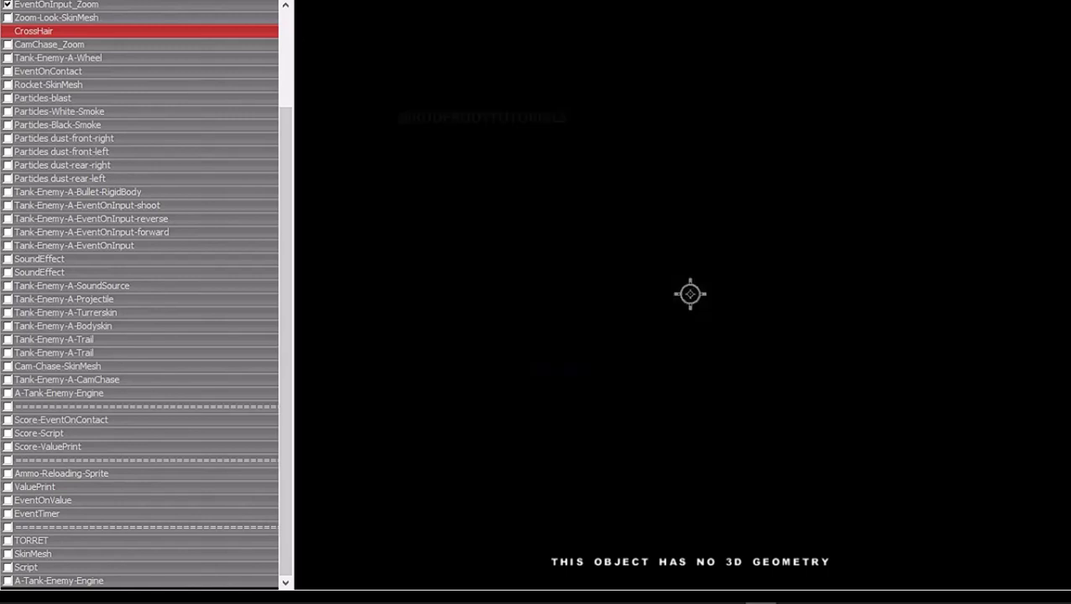
left_click(50, 134)
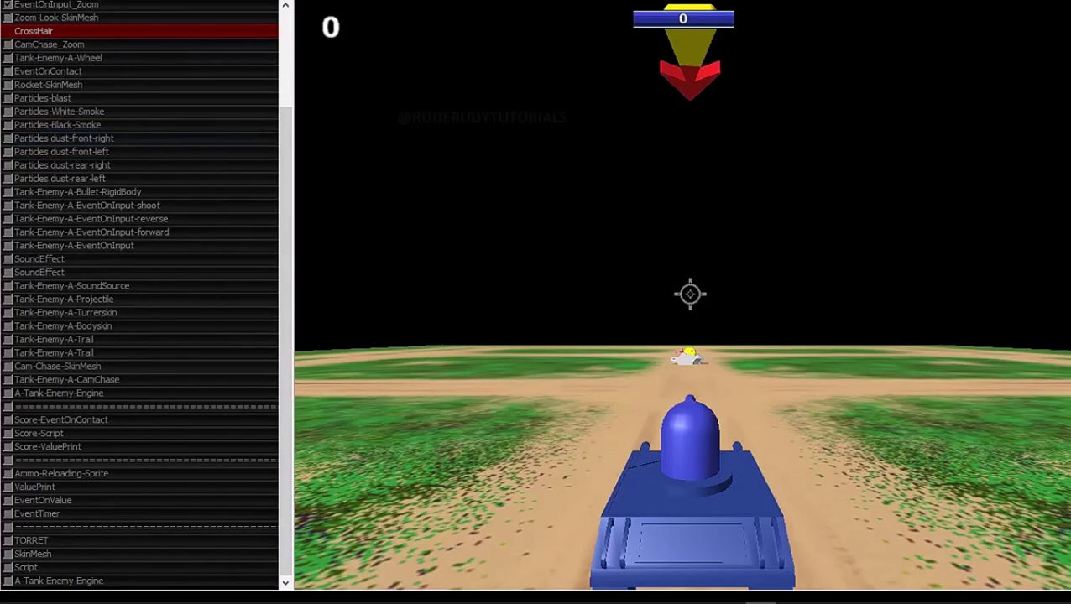
Toggle the zoomed view, then stop and restart the game twice
key("z")
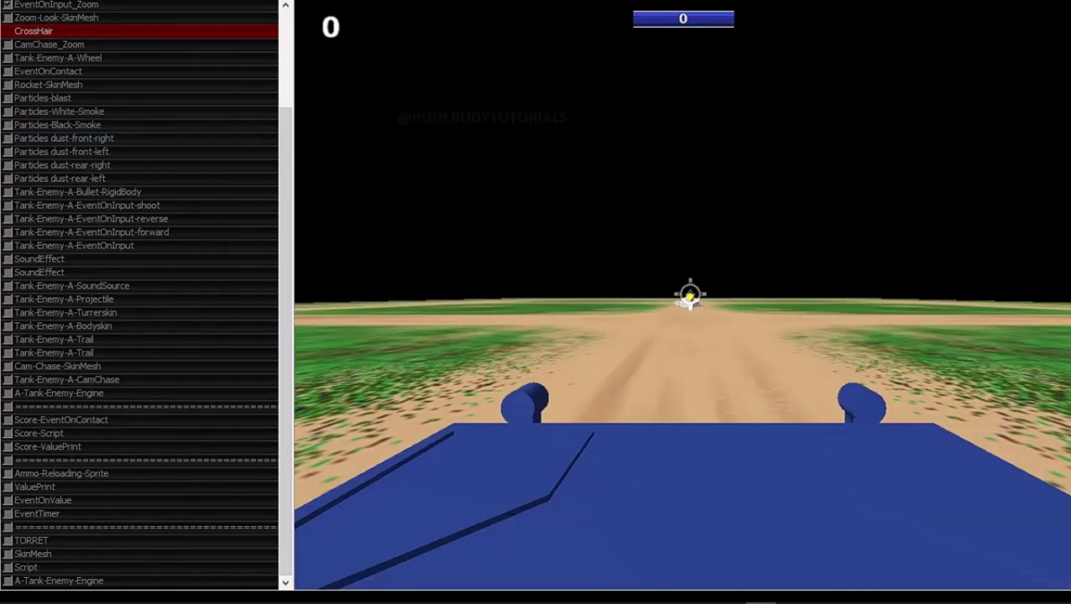
key("Escape")
key("F5")
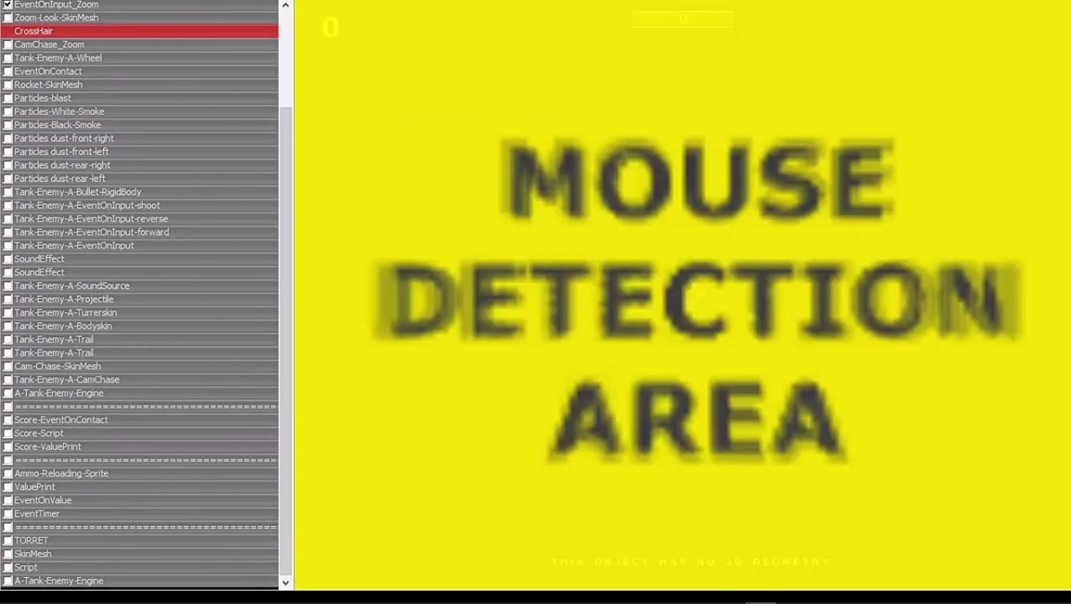
key("Escape")
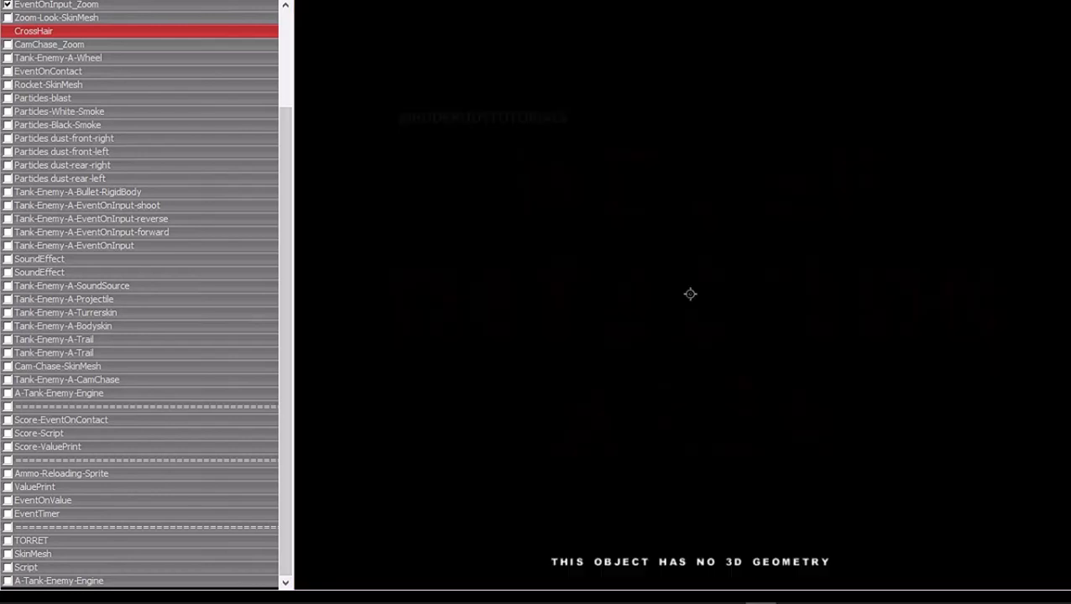
left_click(34, 136)
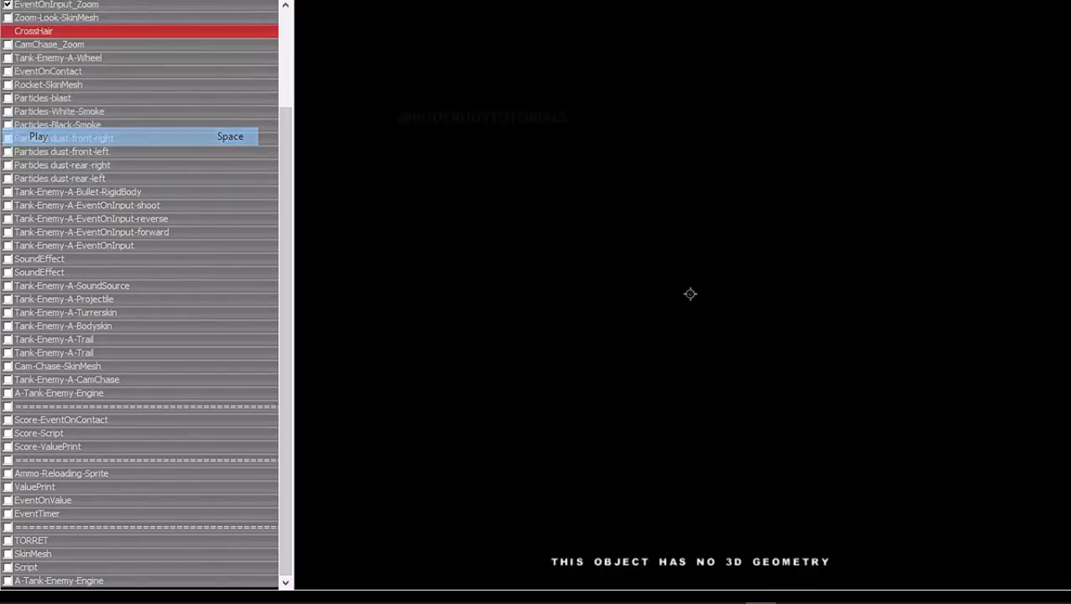
Zoom in behind the turret and fire seven shots at the distant enemy tank
right_click(690, 294)
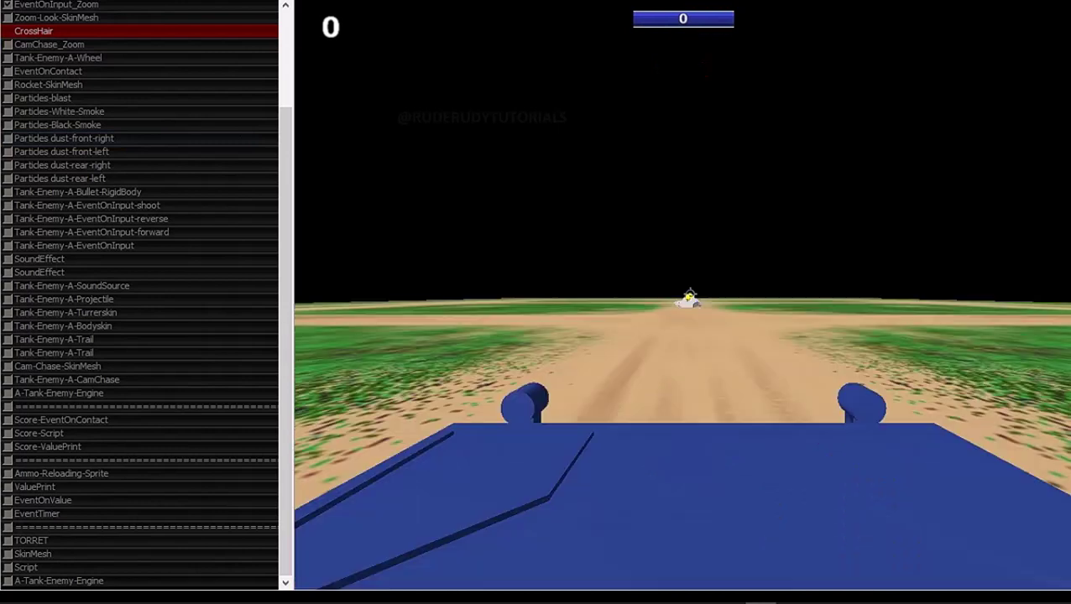
left_click(690, 295)
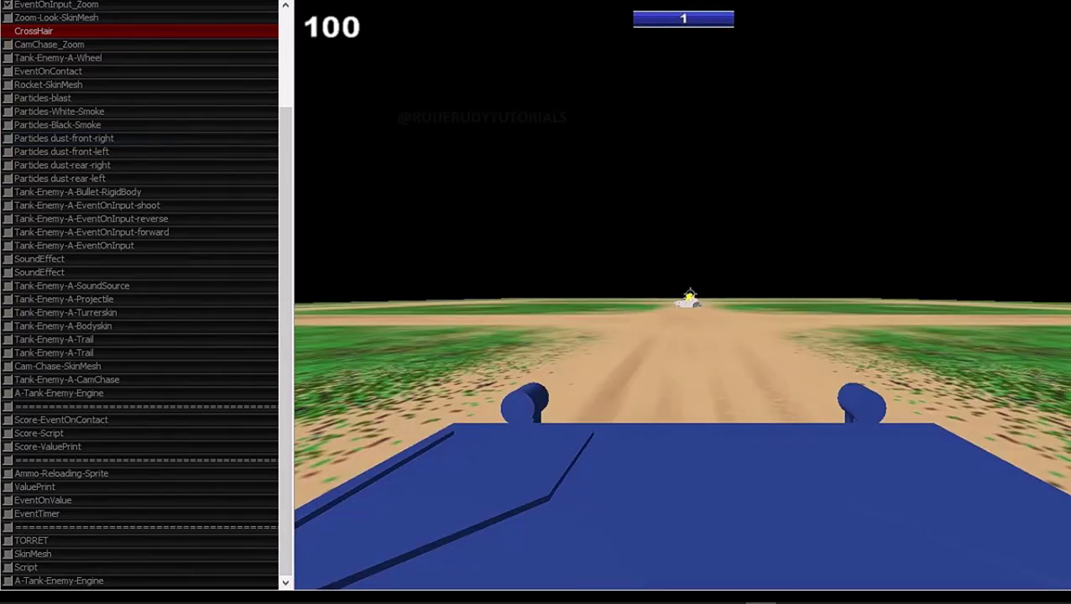
left_click(690, 296)
left_click(690, 295)
left_click(690, 295)
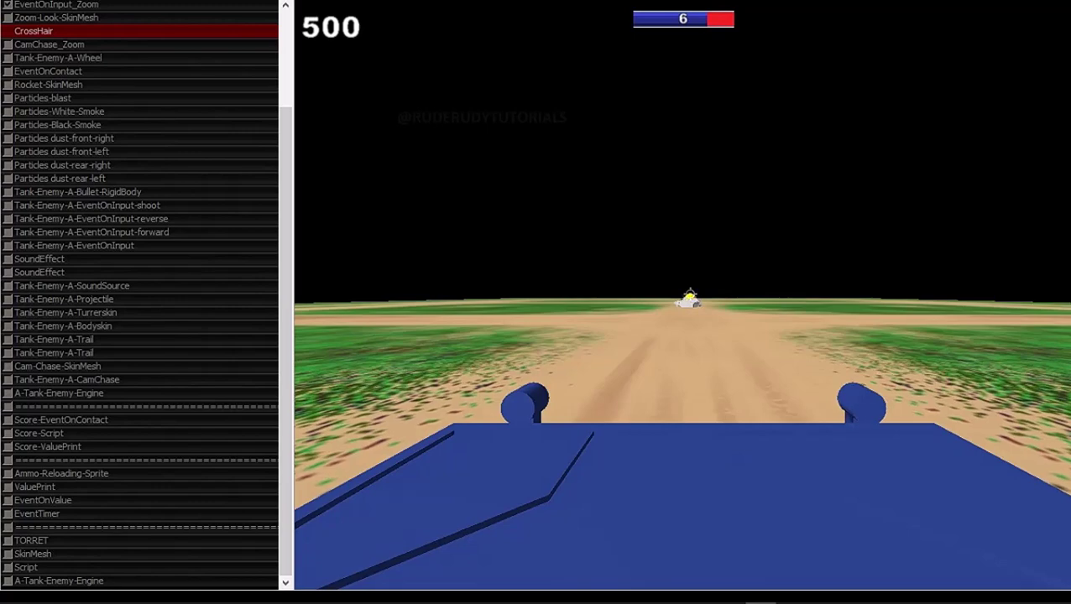
left_click(689, 296)
left_click(690, 295)
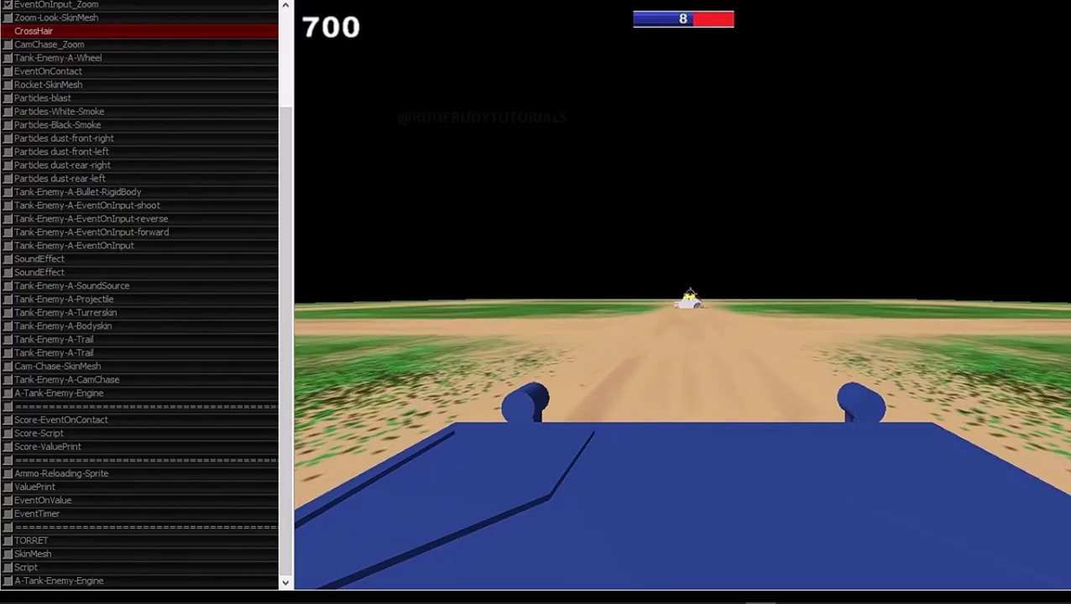
left_click(690, 295)
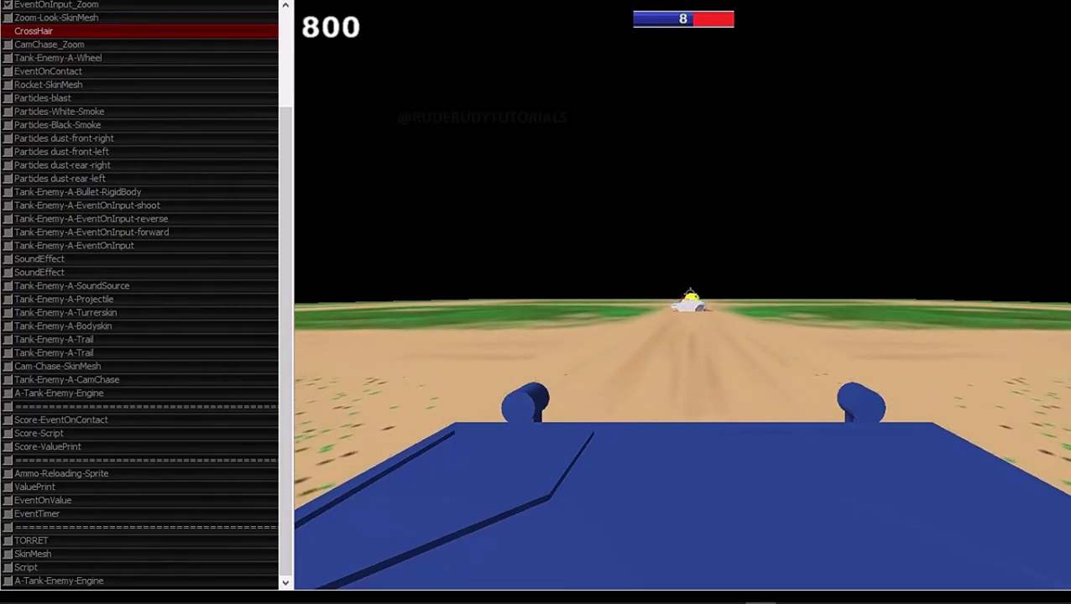
Turn right to line up the green enemy tank, then swing back left
key("Right")
key("Right")
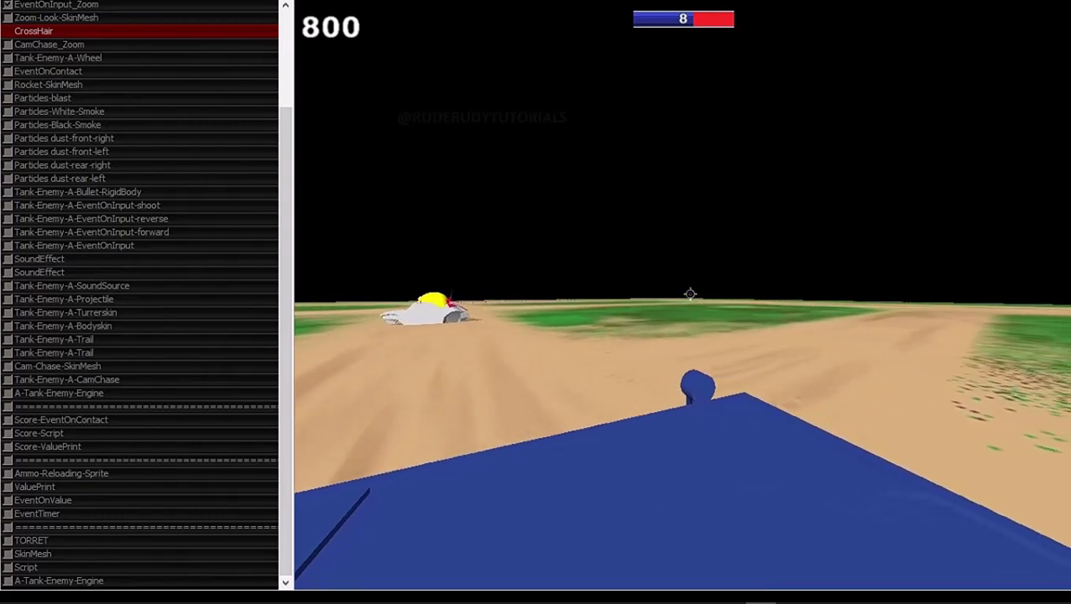
key("Right")
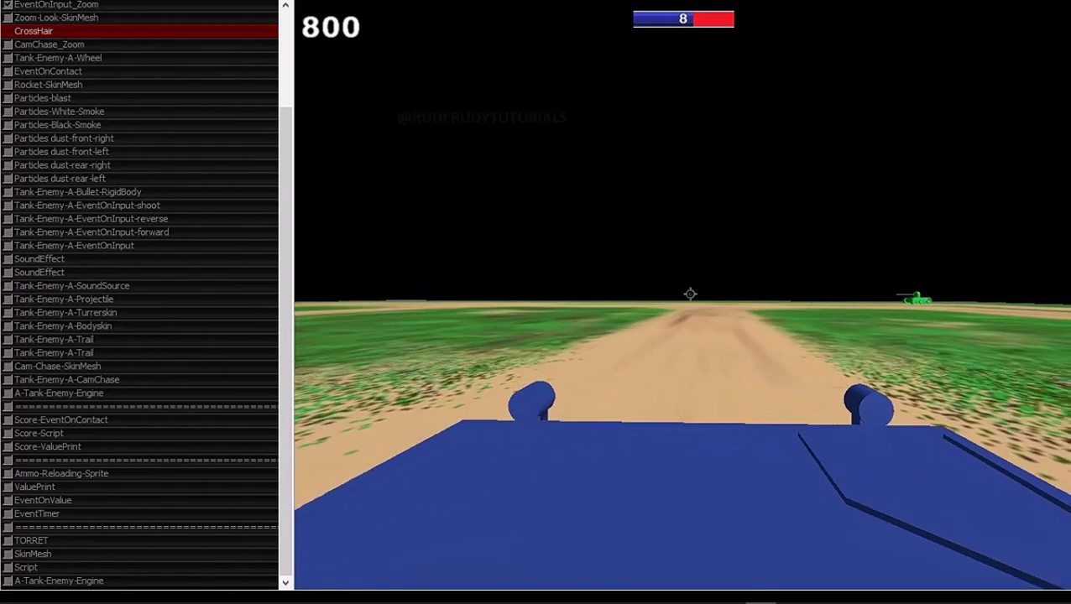
key("Right")
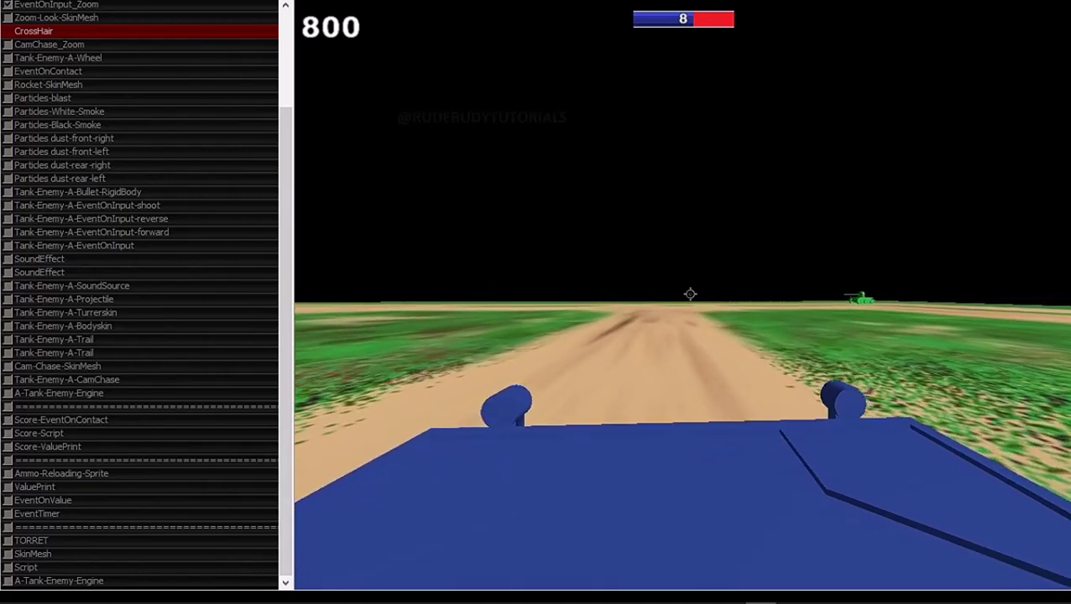
key("Right")
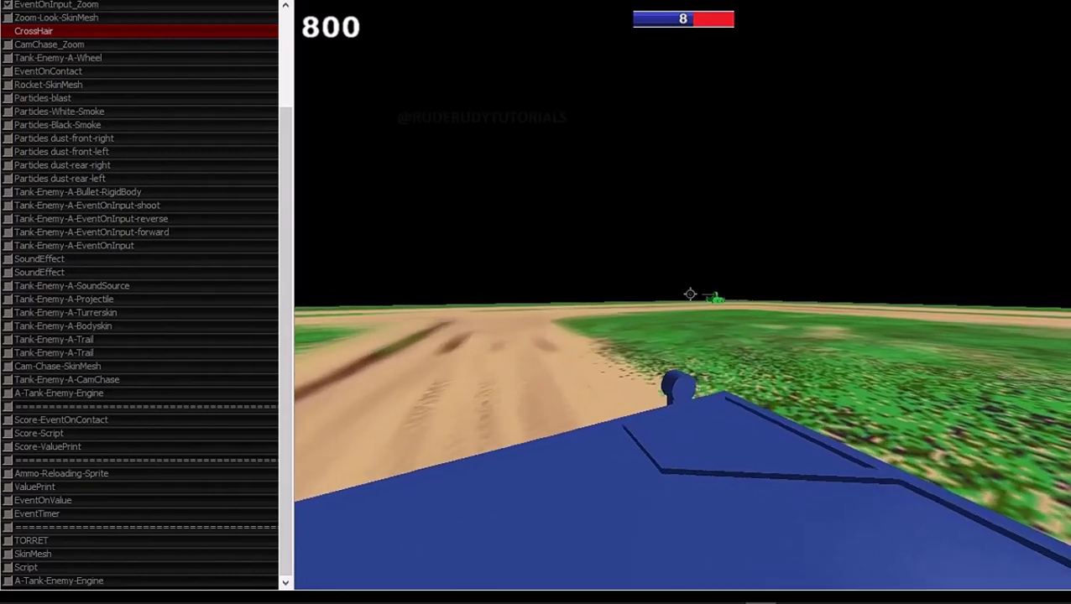
key("Right")
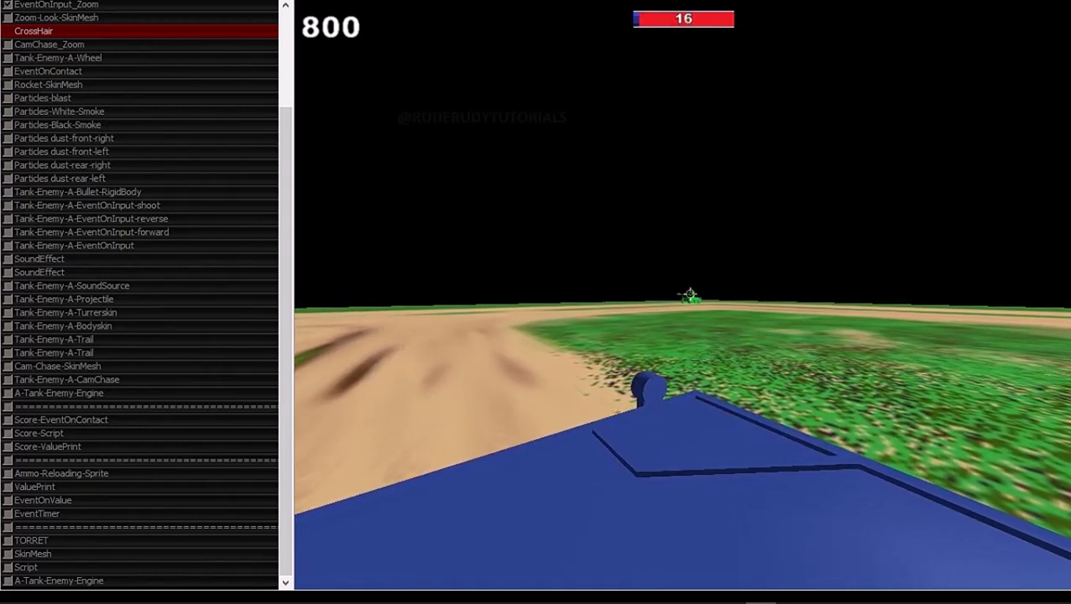
key("Left")
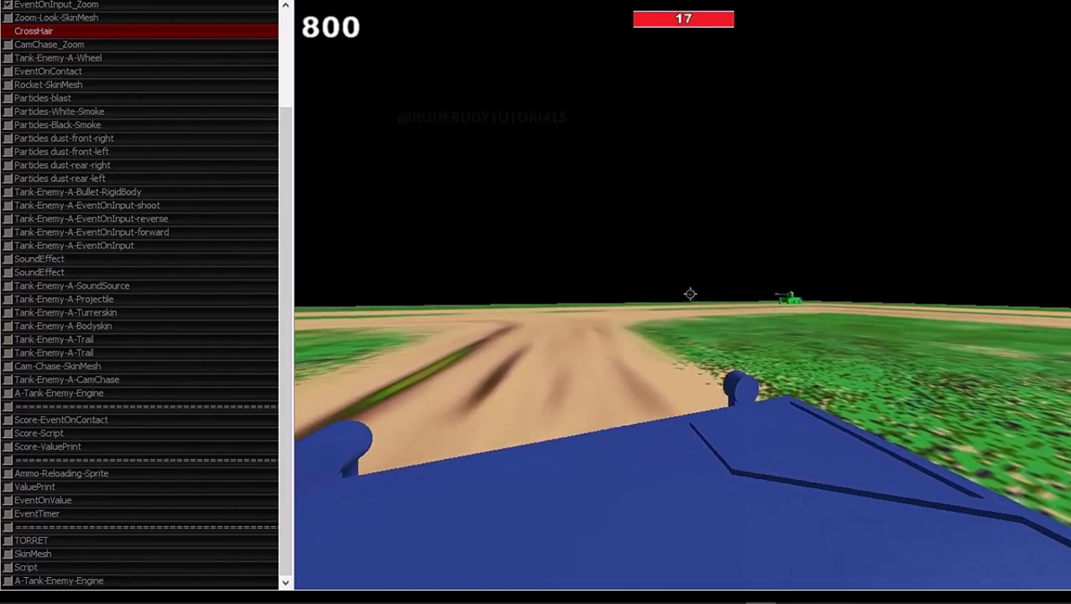
key("Left")
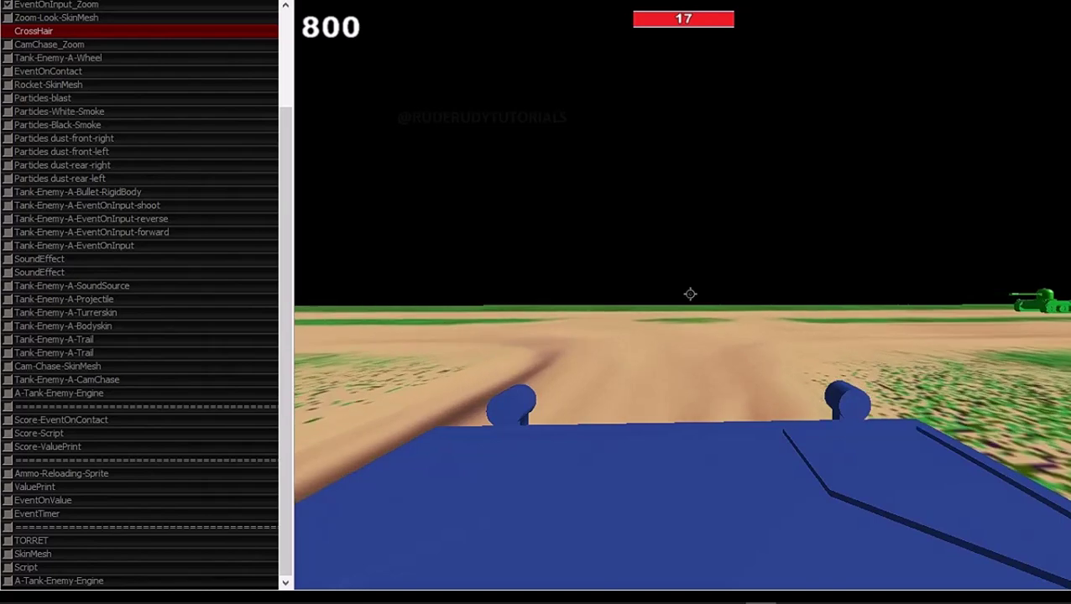
Return to the chase view and drive toward the green enemy tank
key("z")
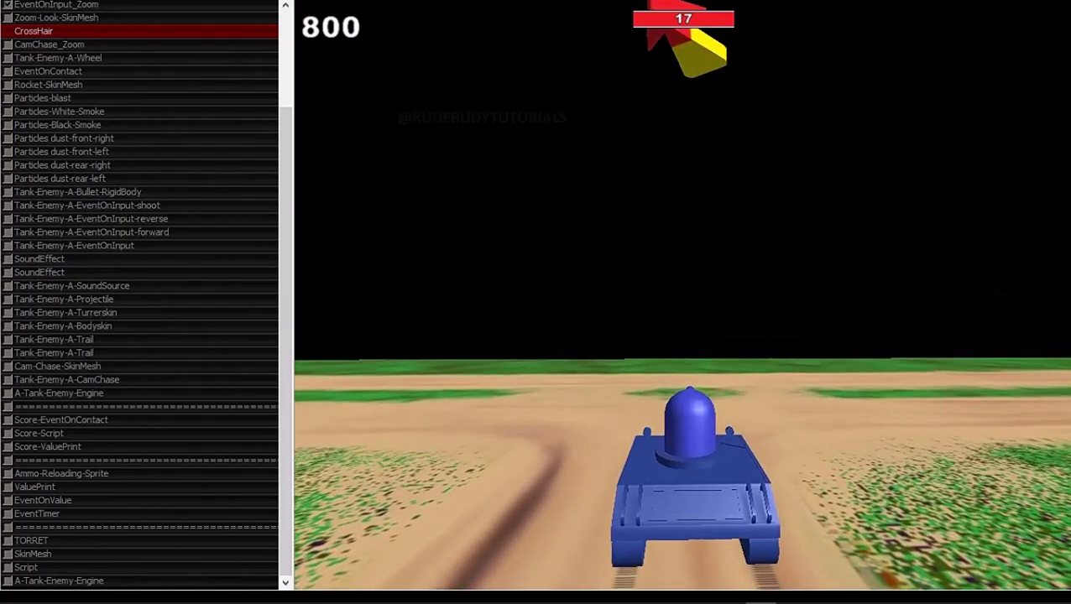
key("Right")
key("Right")
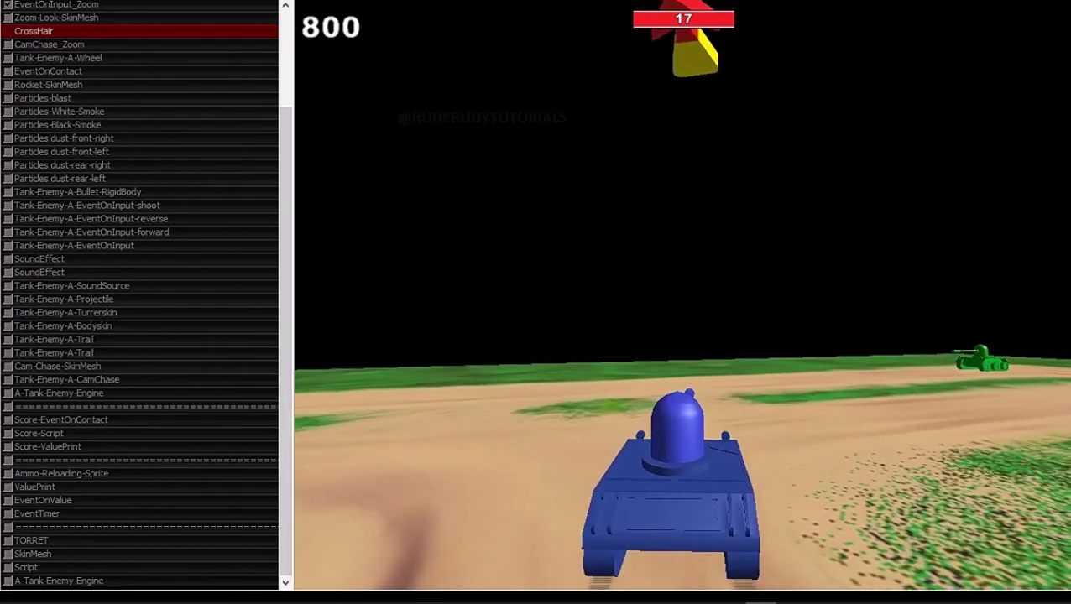
key("Left")
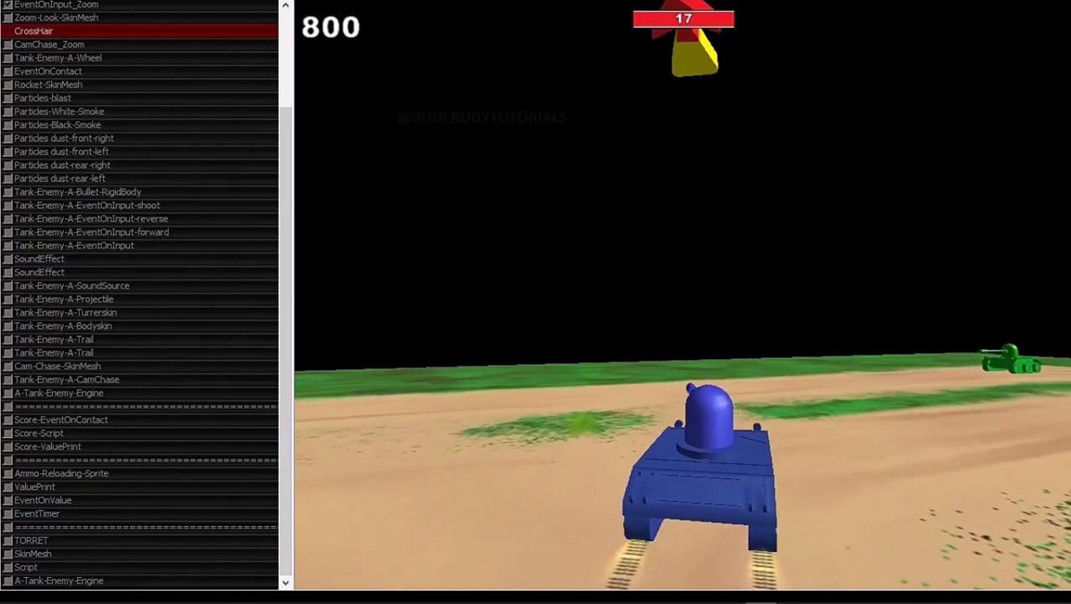
key("Up")
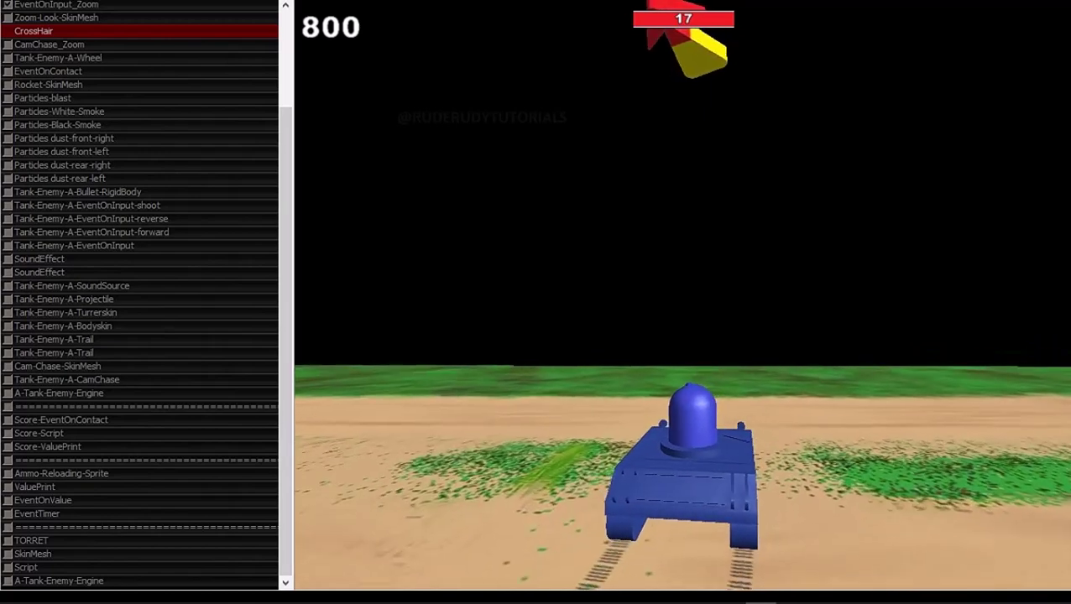
key("Right")
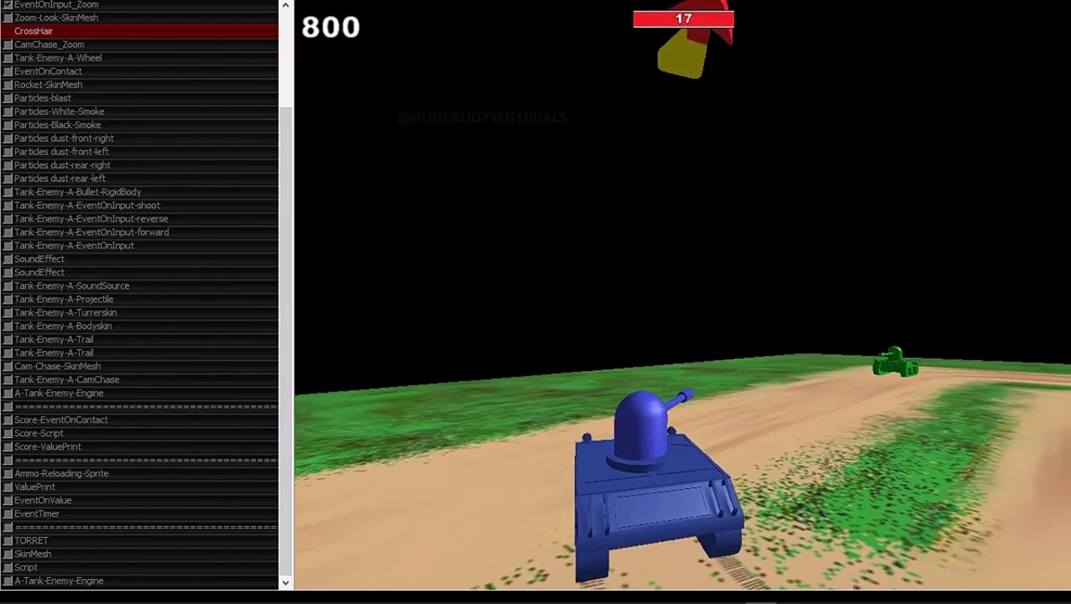
key("Up")
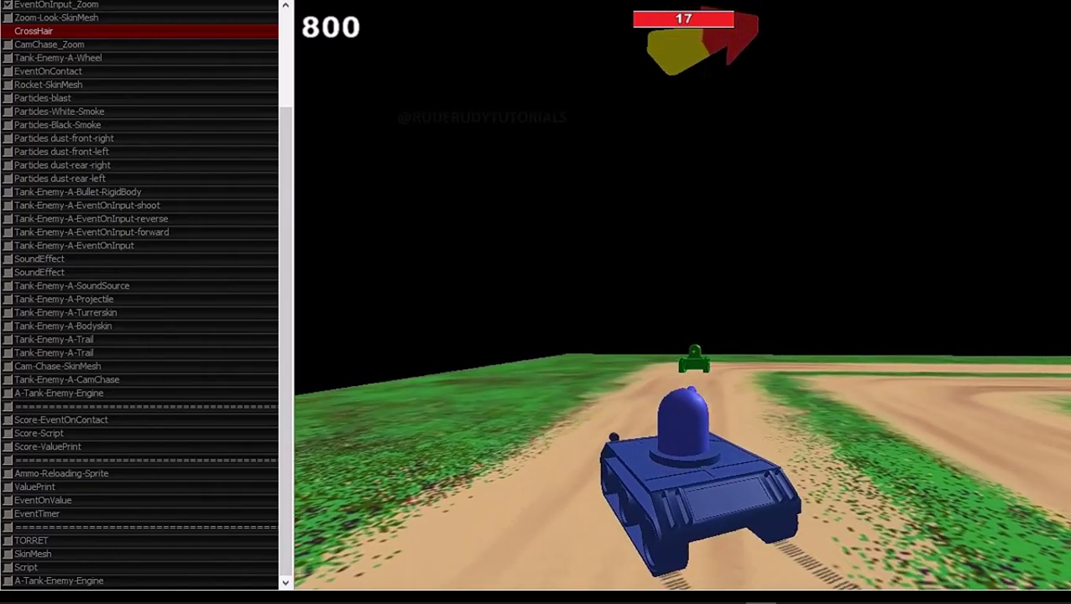
key("Up")
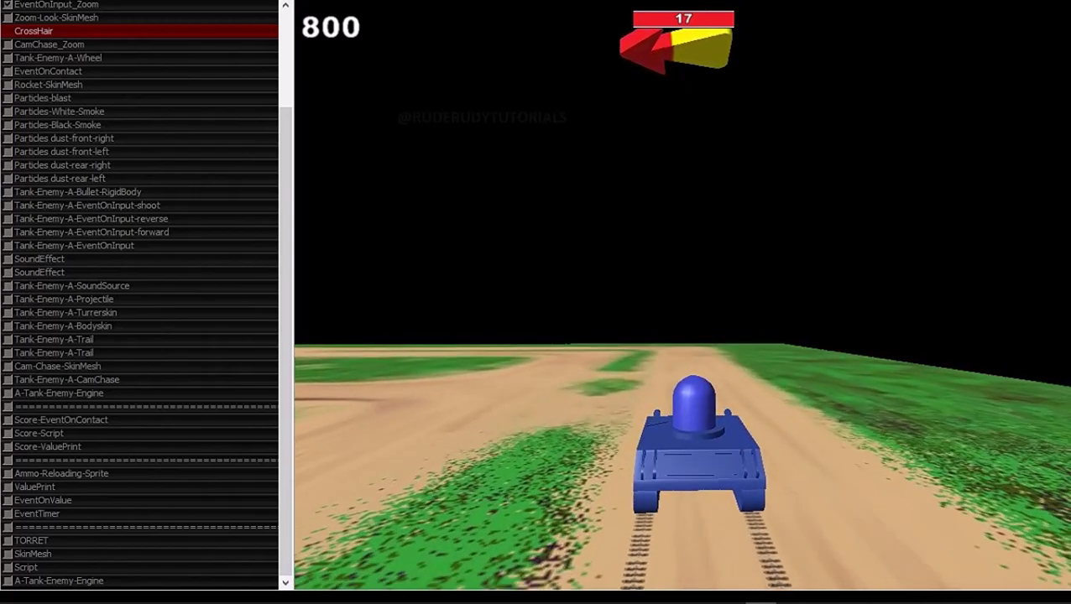
key("Left")
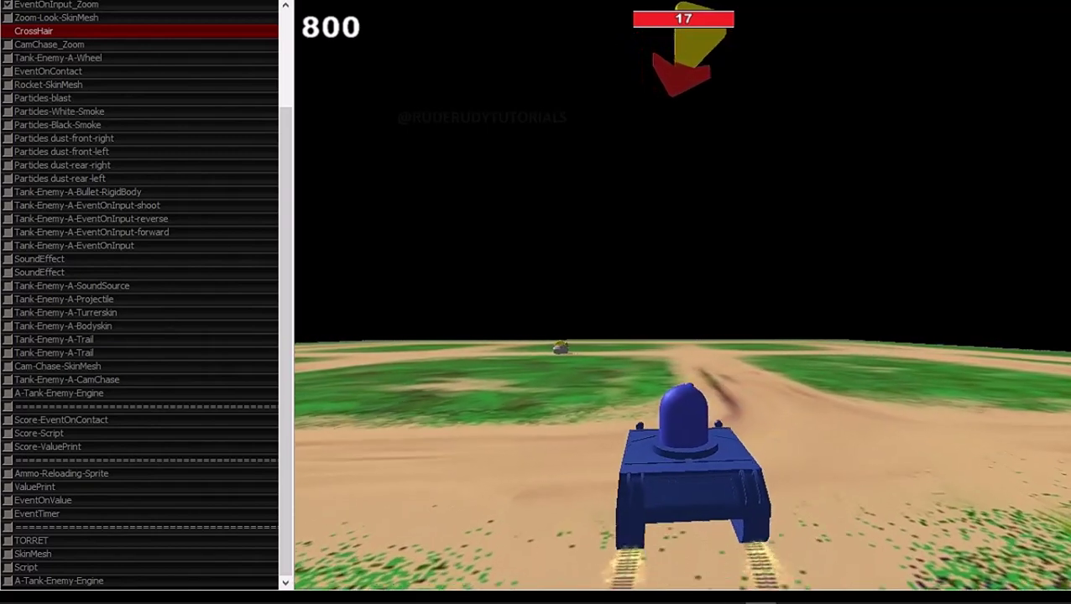
key("Right")
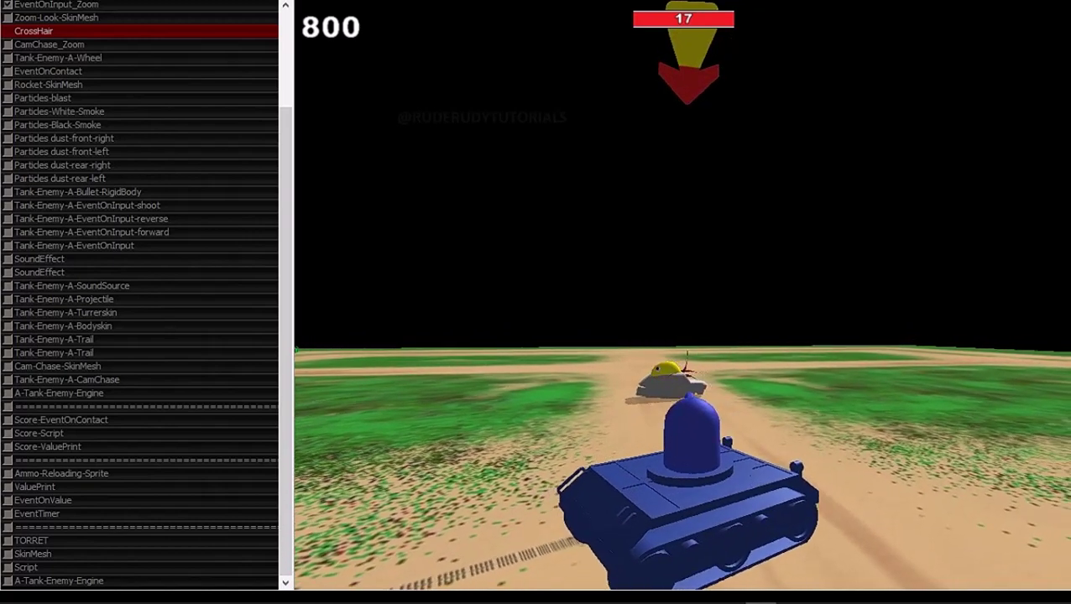
Switch to the zoomed crosshair view and steer the tank left and right along the dirt track
key("z")
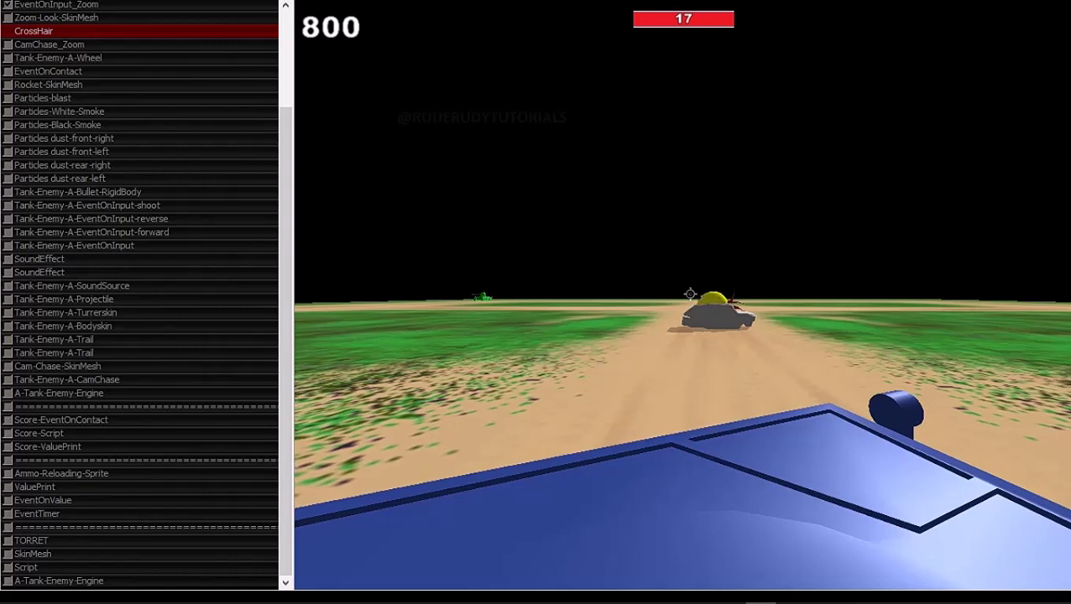
key("Left")
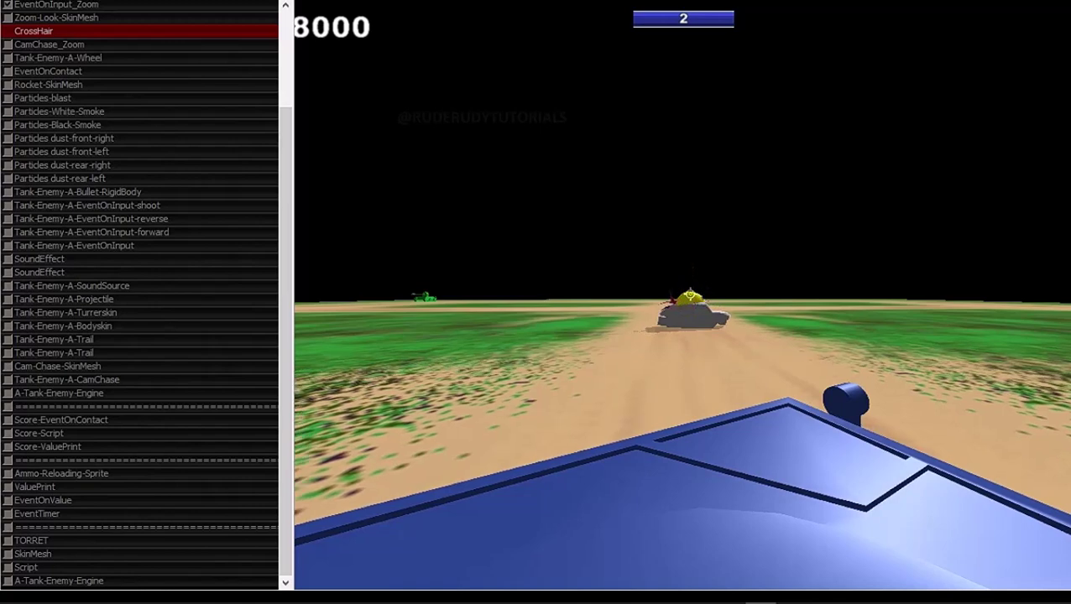
key("Right")
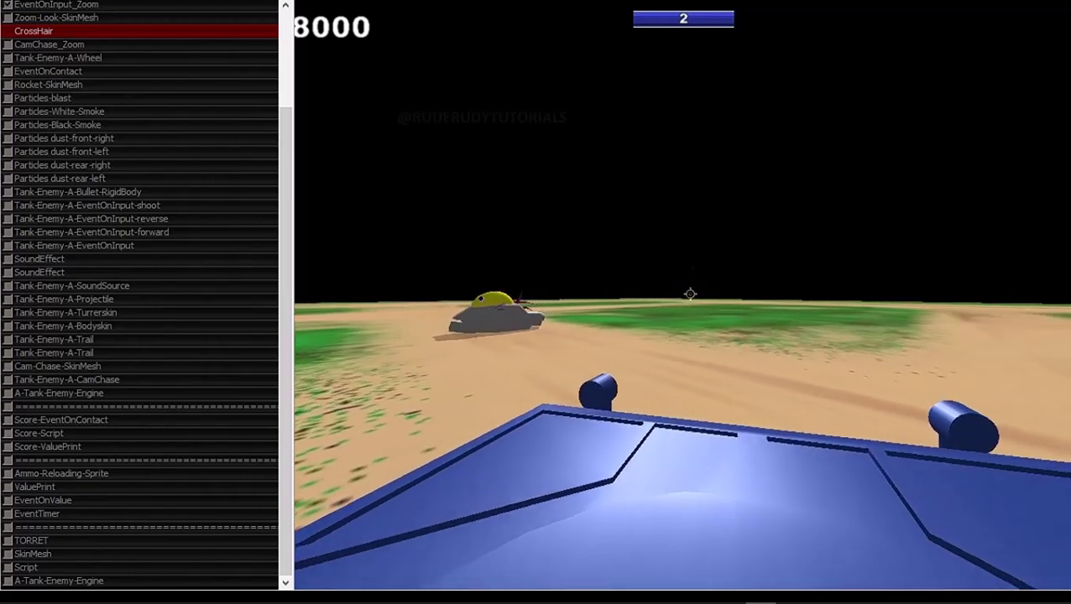
key("Right")
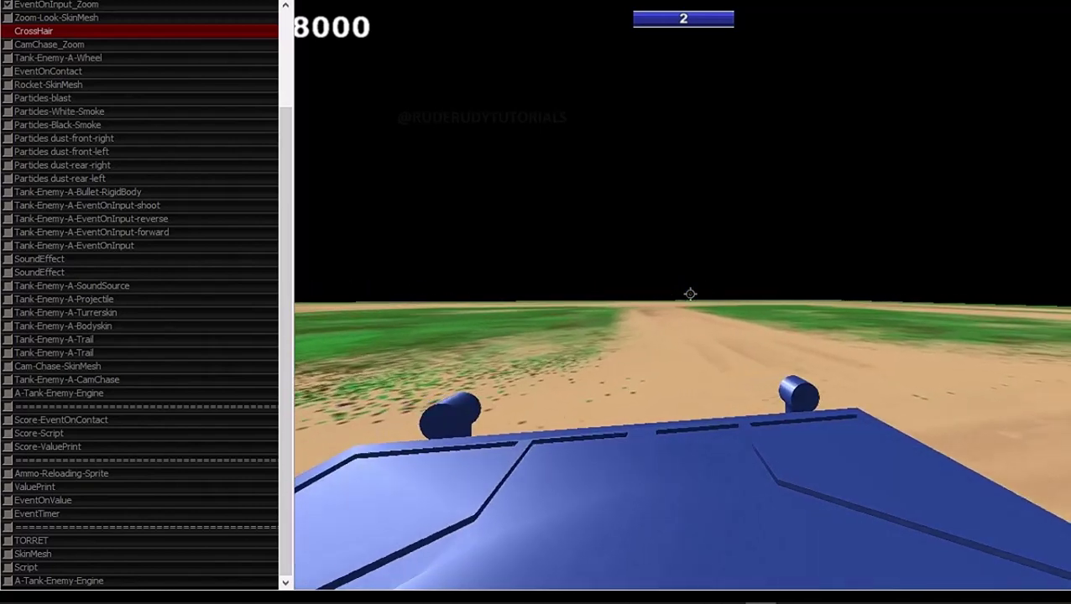
key("Right")
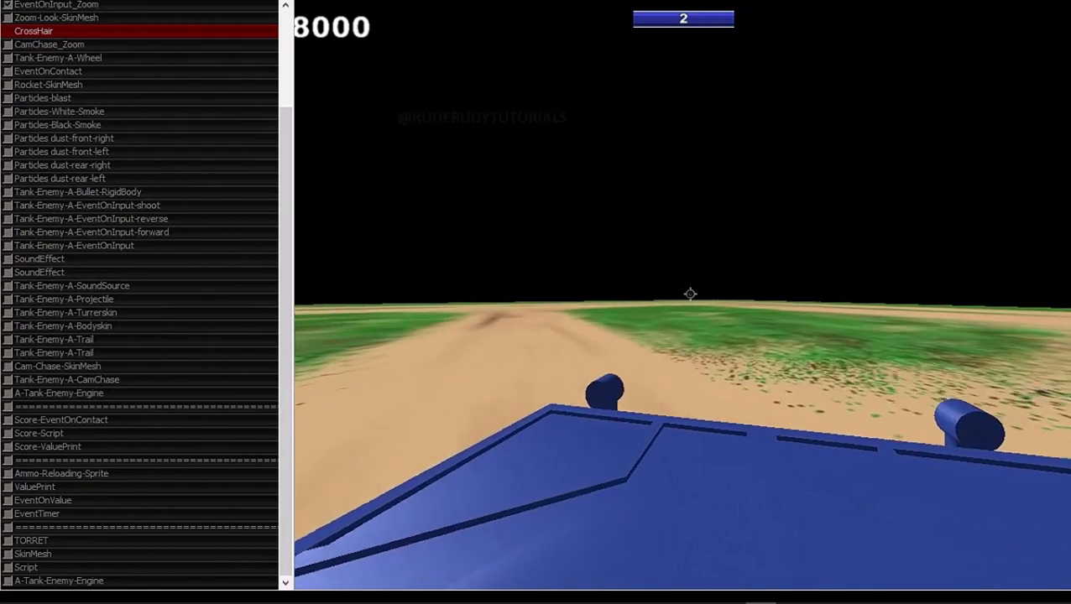
key("Left")
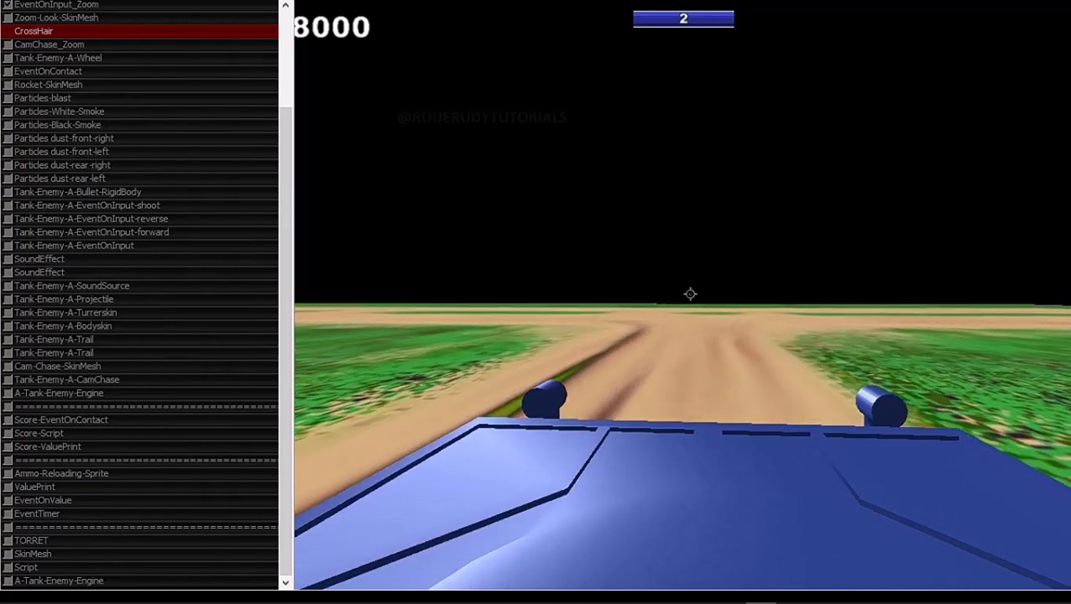
key("Left")
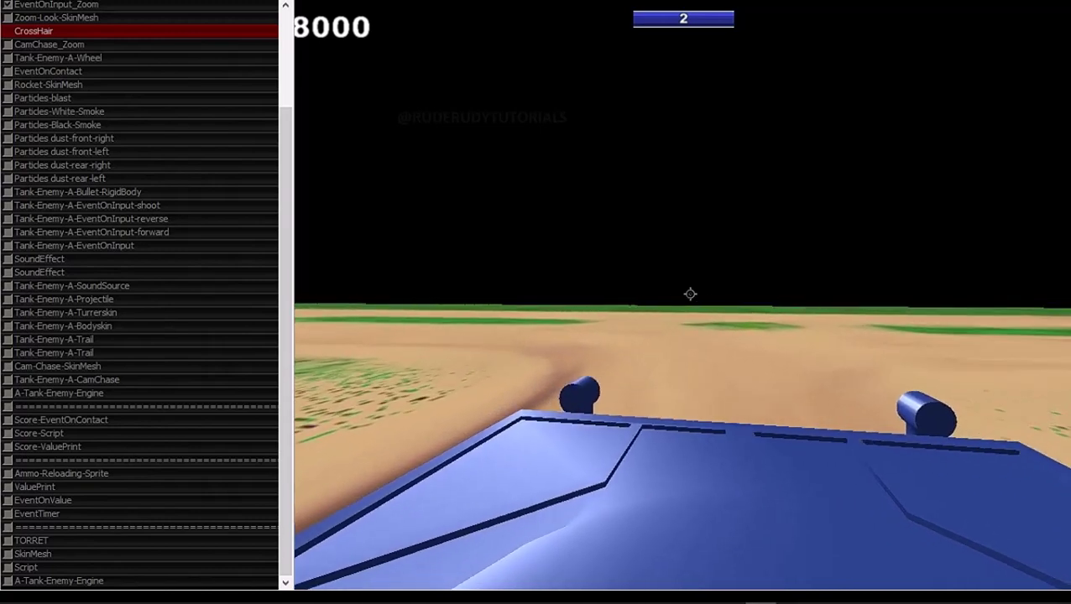
Keep steering the tank through the track's turns, then end the play test at score 8000
key("Left")
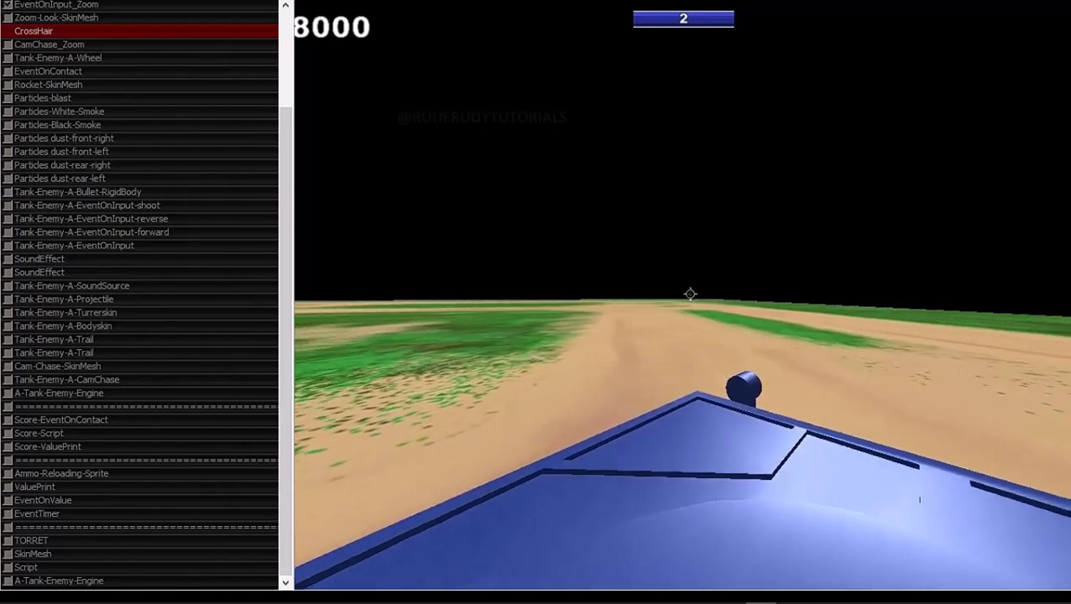
key("Right")
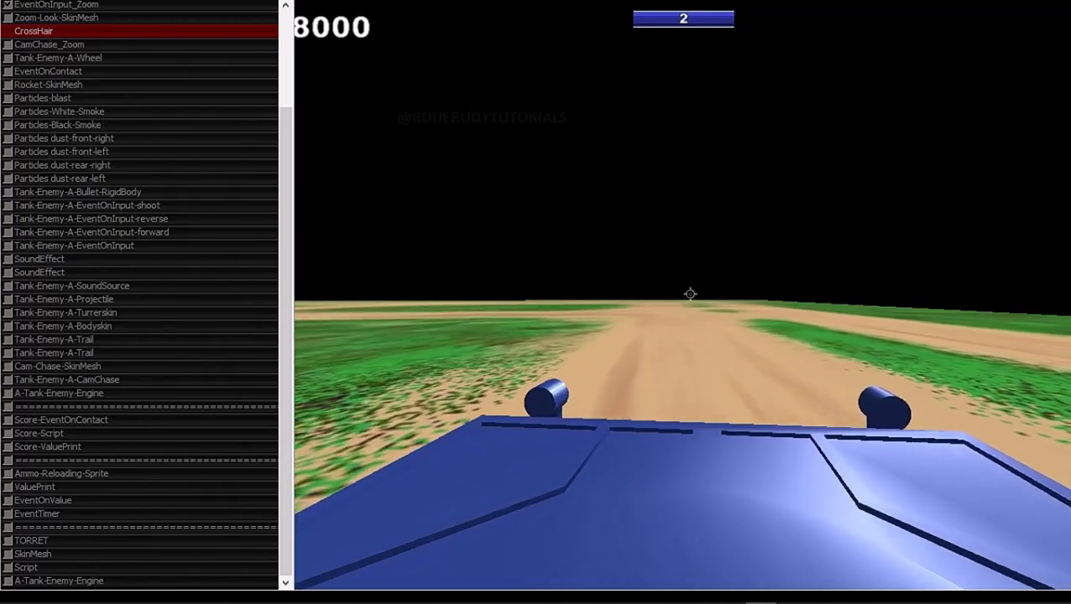
key("Left")
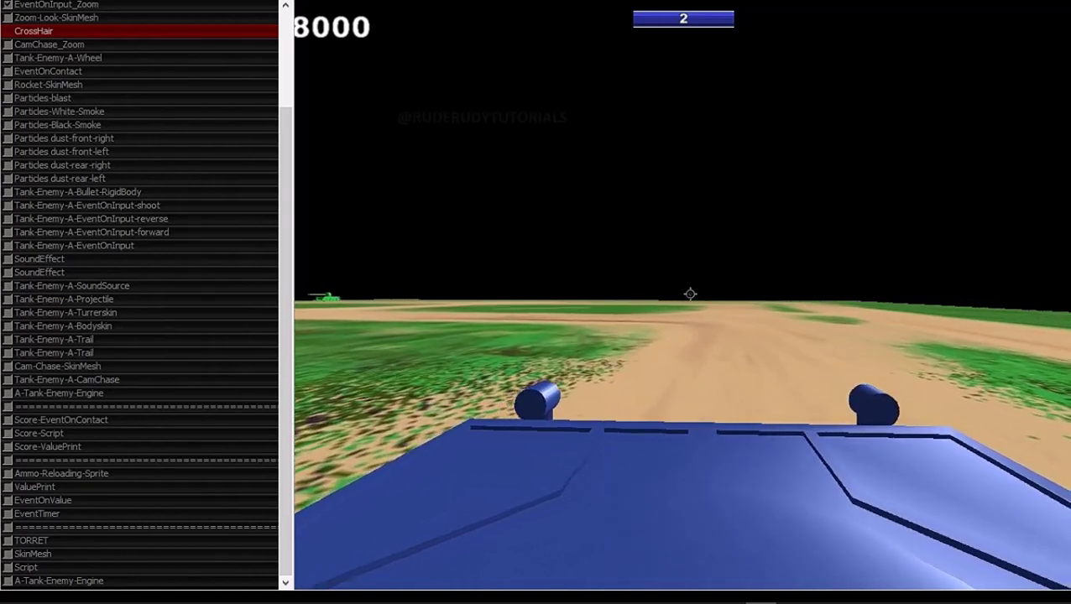
key("Right")
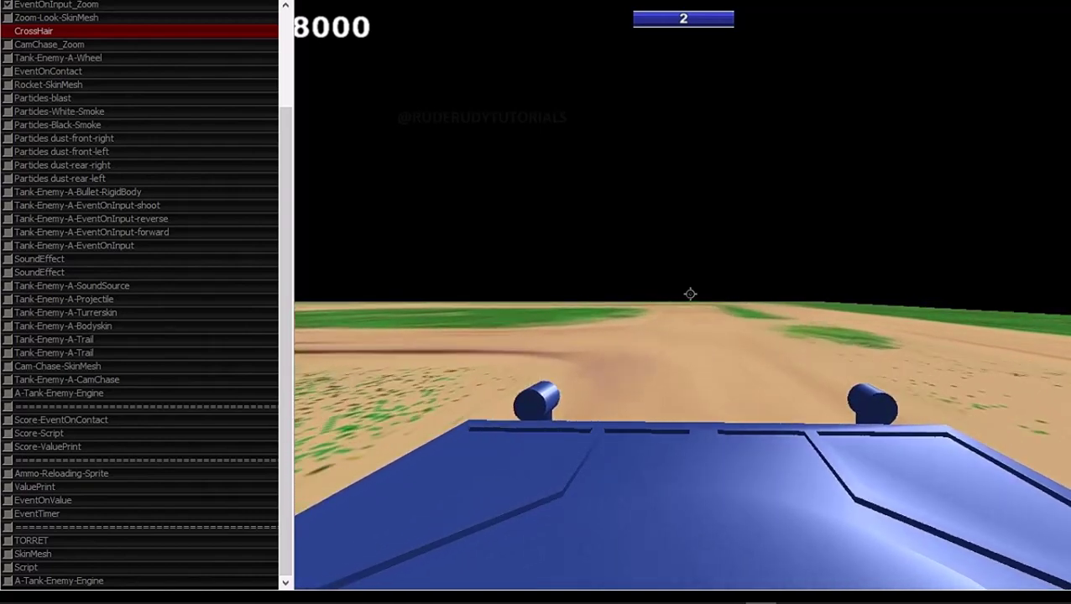
key("Left")
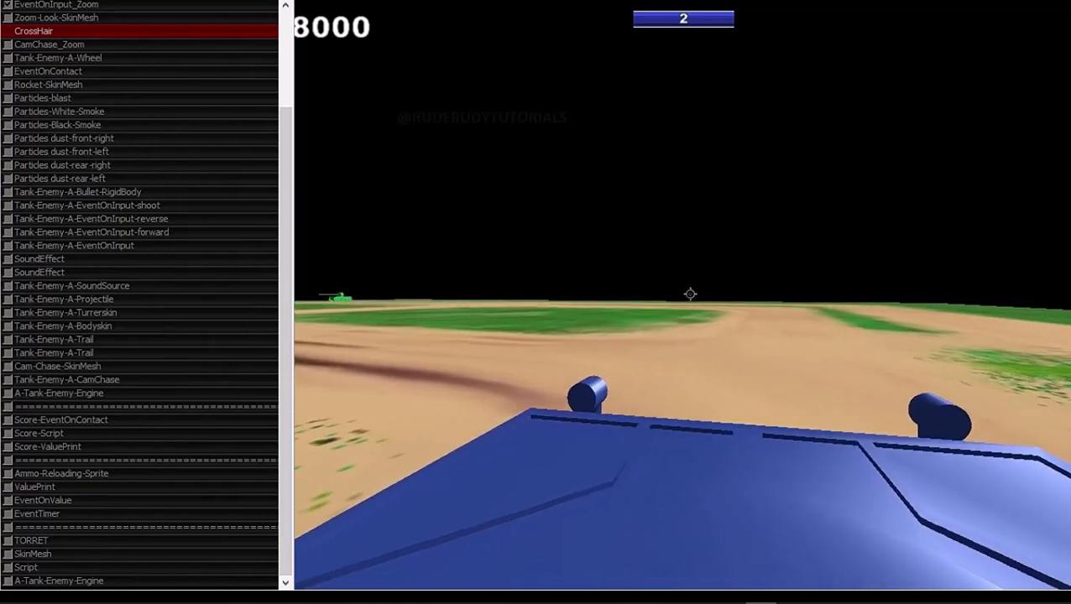
key("Left")
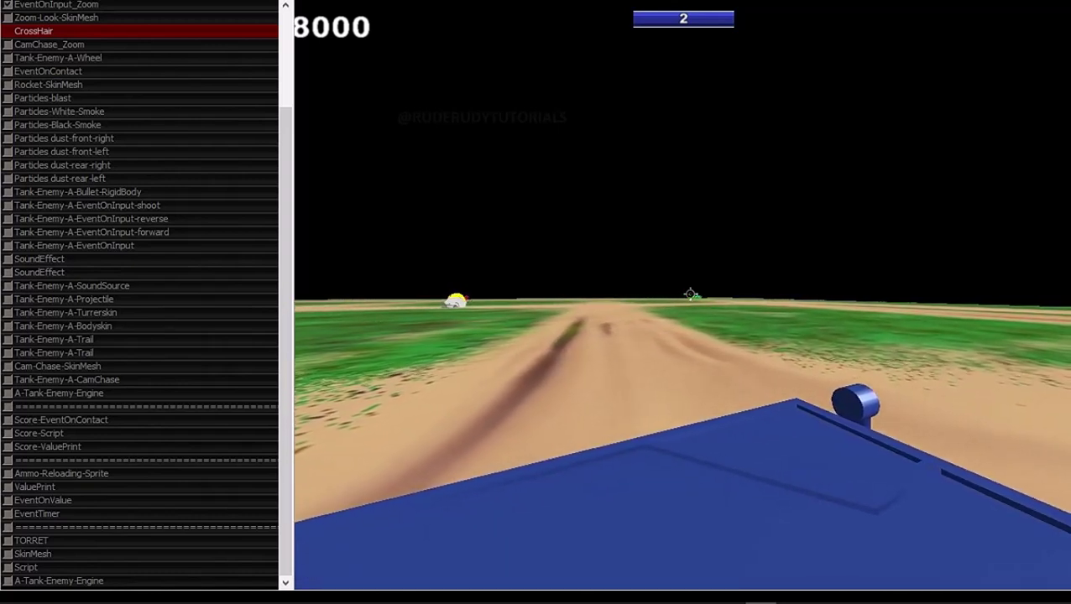
key("Right")
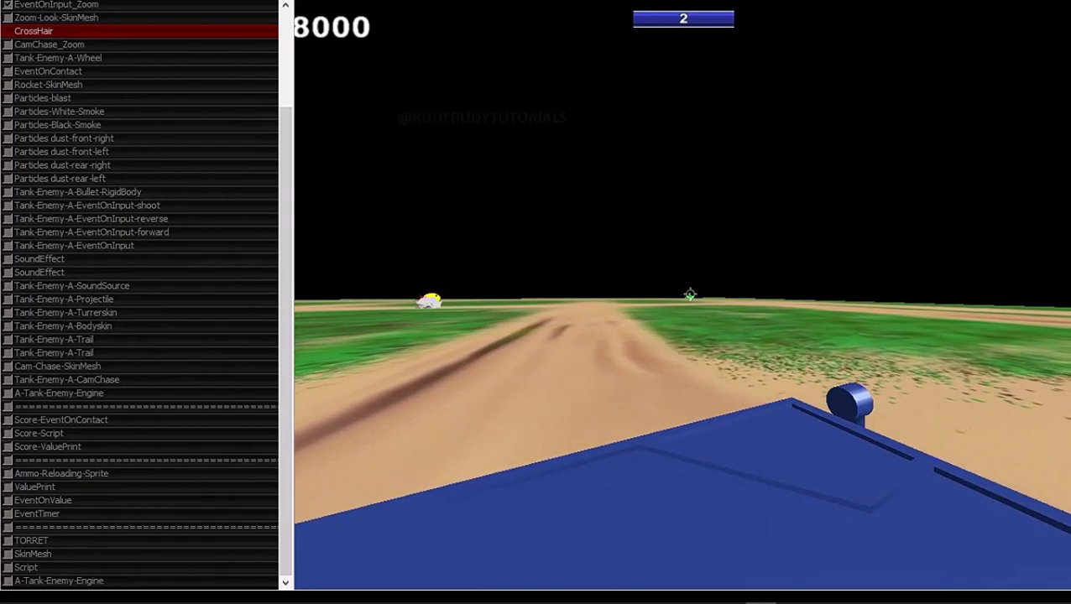
key("Escape")
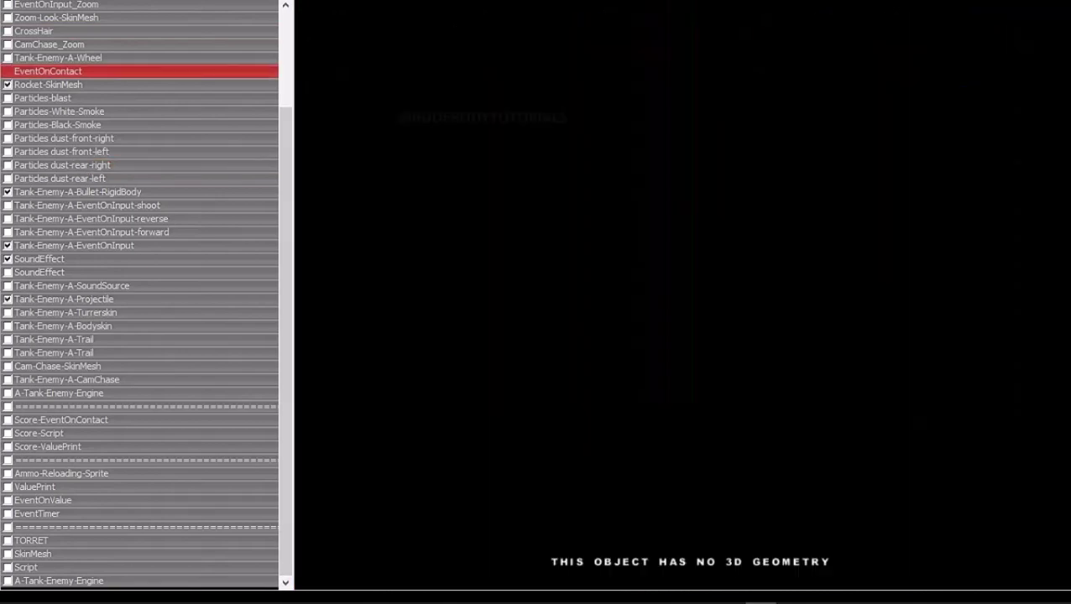
Check CamChase_Zoom's settings (95° field of view, 0.3 rotation speed) and bring up its object menu
left_click(48, 84)
left_click(58, 57)
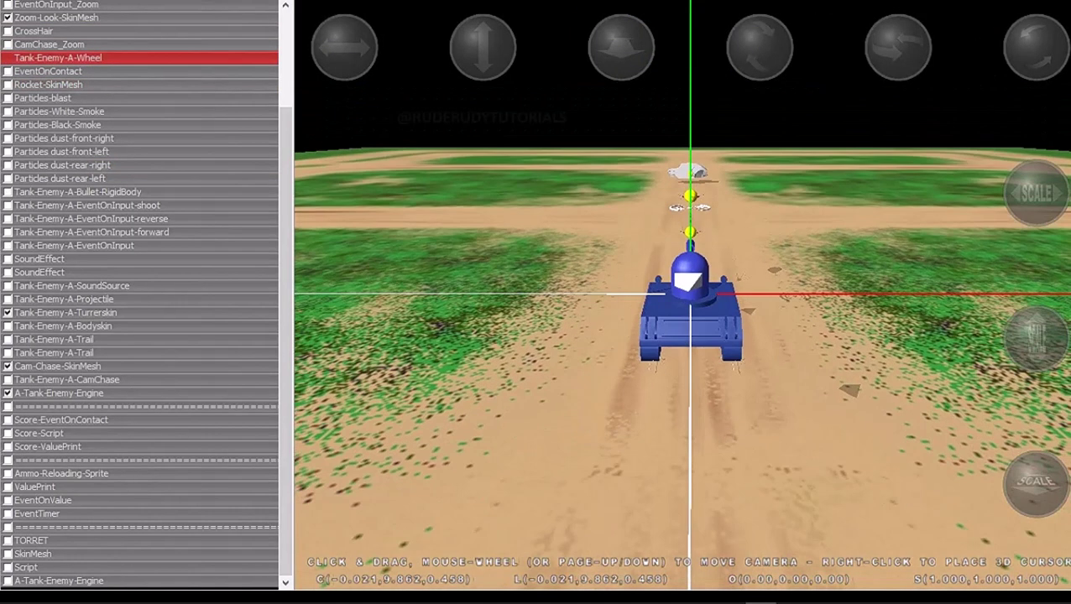
left_click(49, 43)
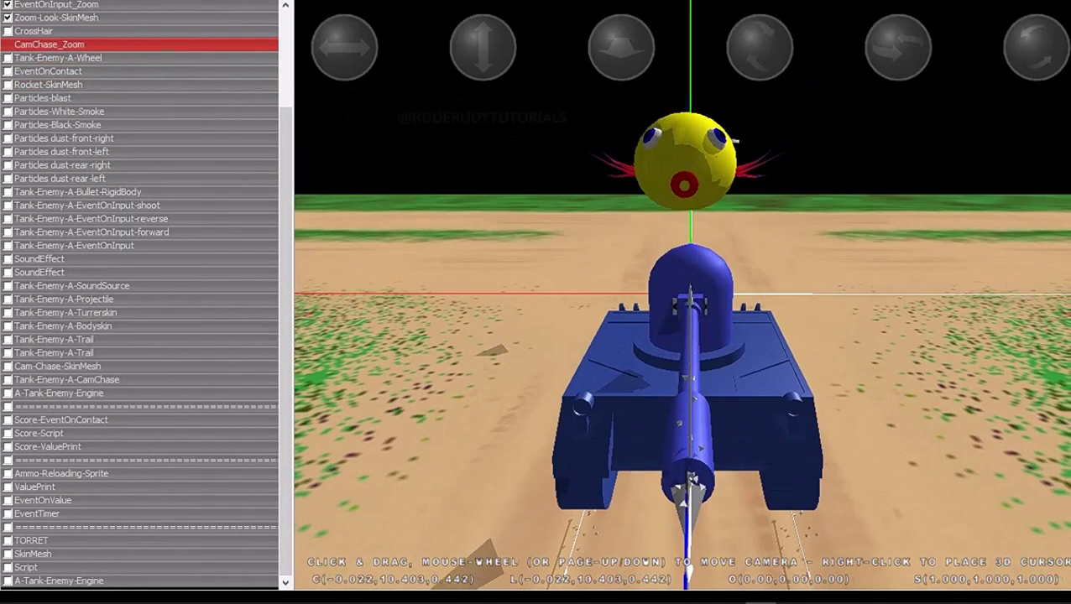
double_click(48, 43)
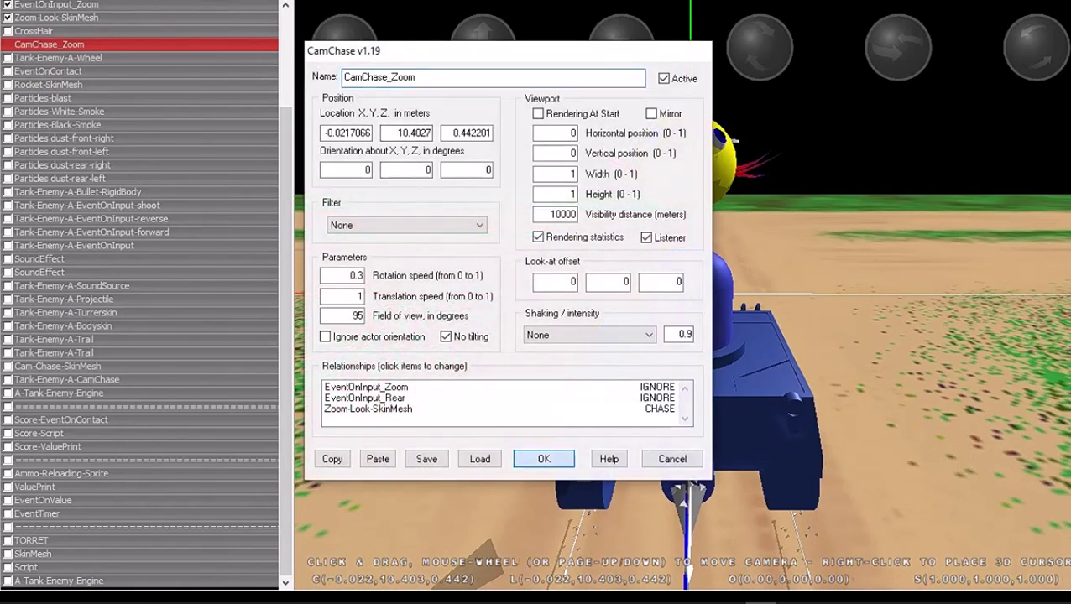
key("Return")
right_click(48, 44)
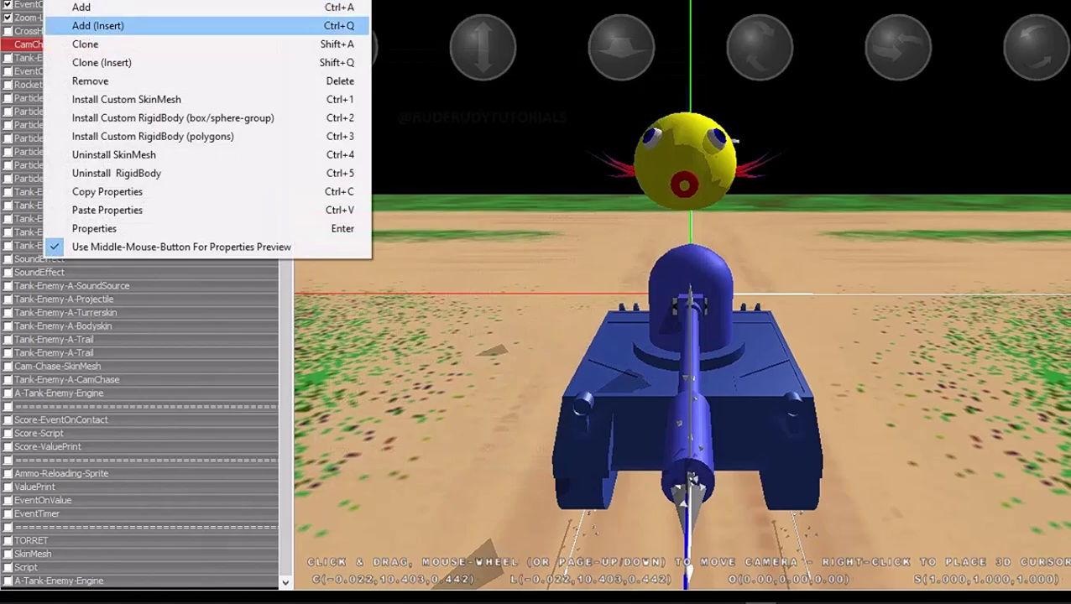
Insert a Script loaded from Camera Zoom.obs, giving mouse-wheel field of view 1–90, starting at 60
left_click(97, 25)
double_click(501, 243)
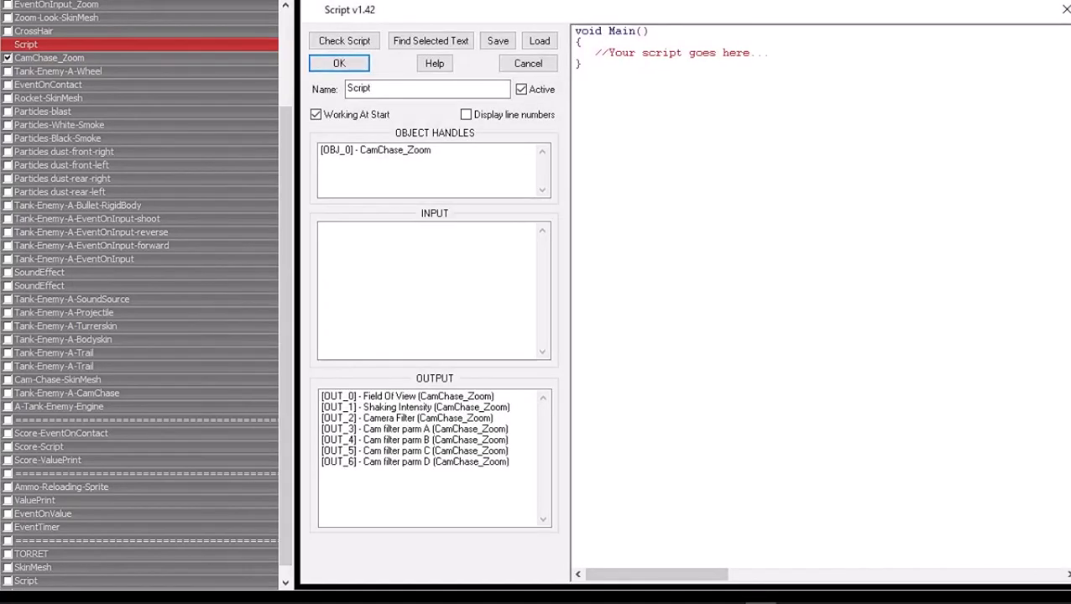
left_click(539, 41)
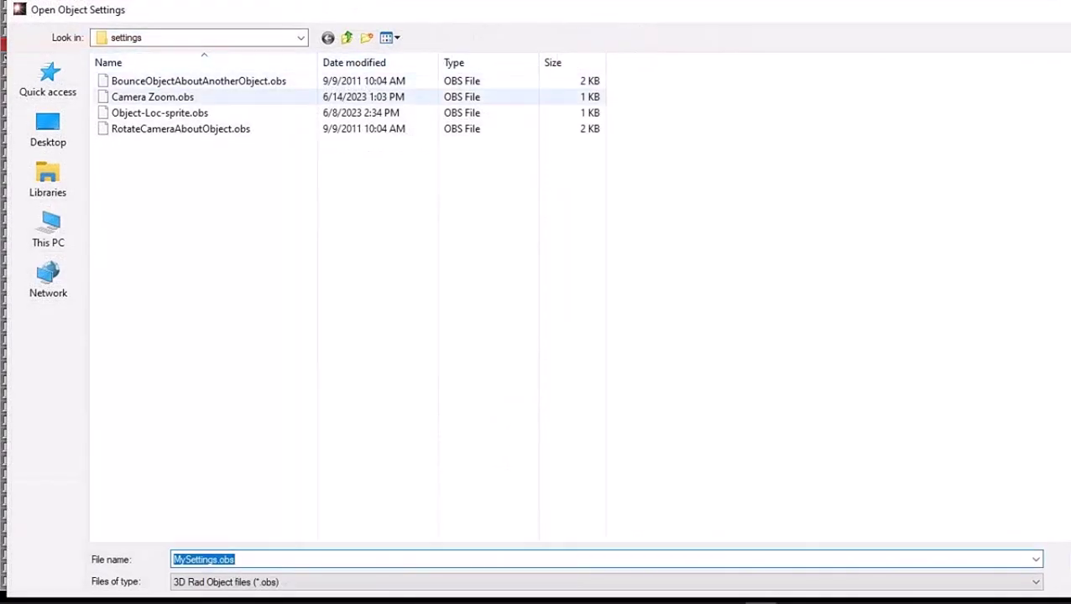
double_click(152, 97)
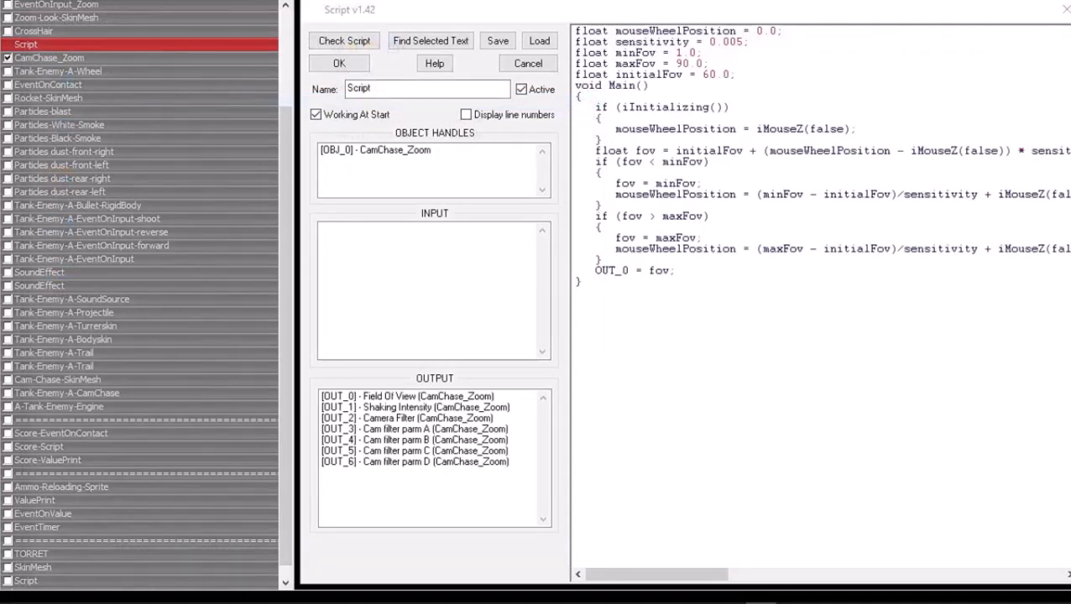
left_click(339, 63)
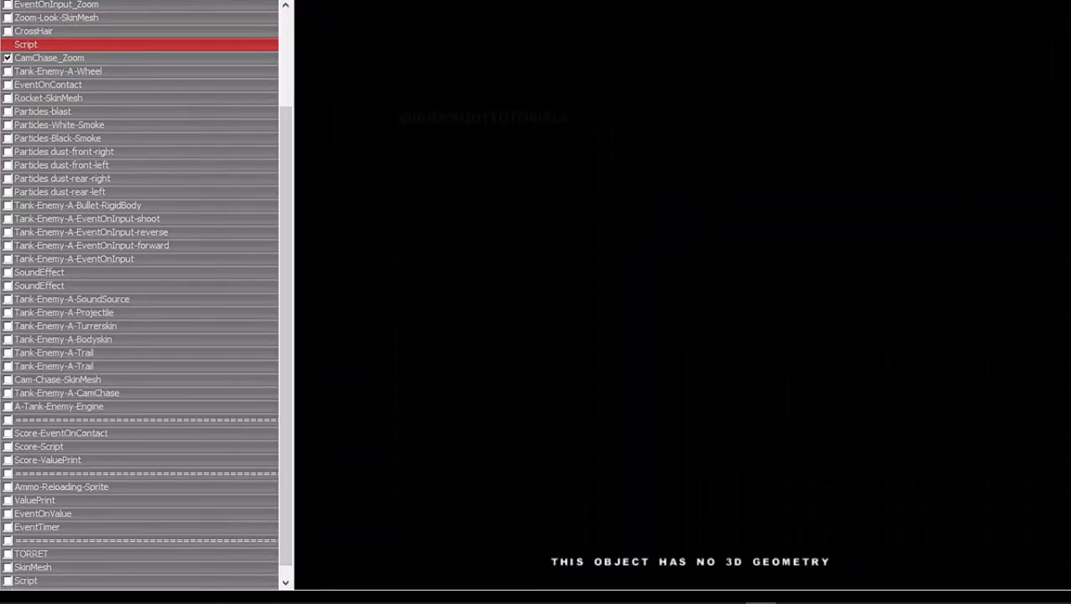
Save the project and launch a play test of the game
key("alt+f")
left_click(39, 99)
key("alt+f")
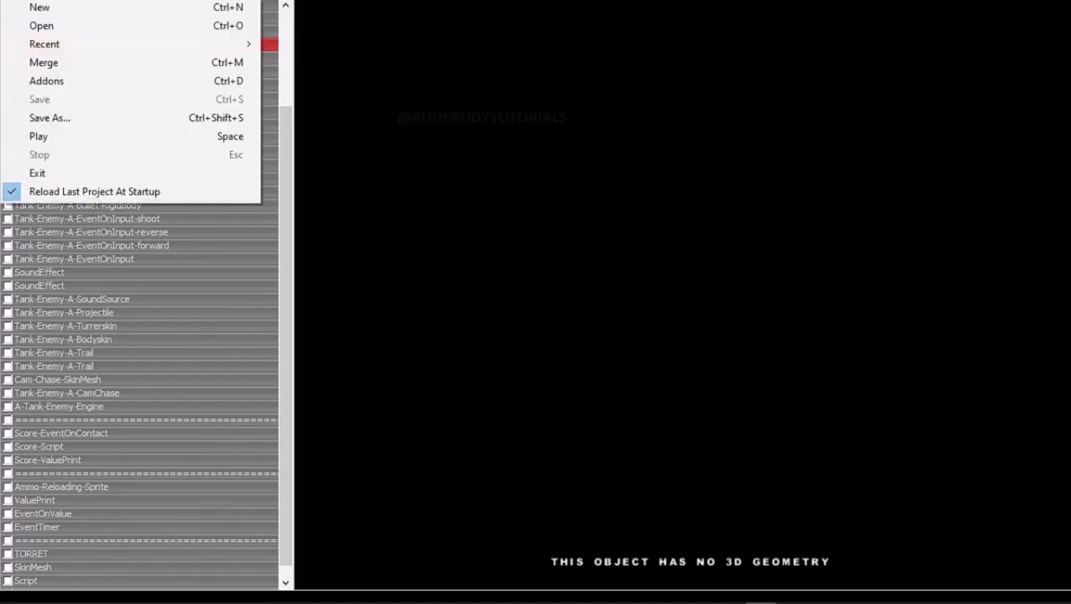
left_click(38, 136)
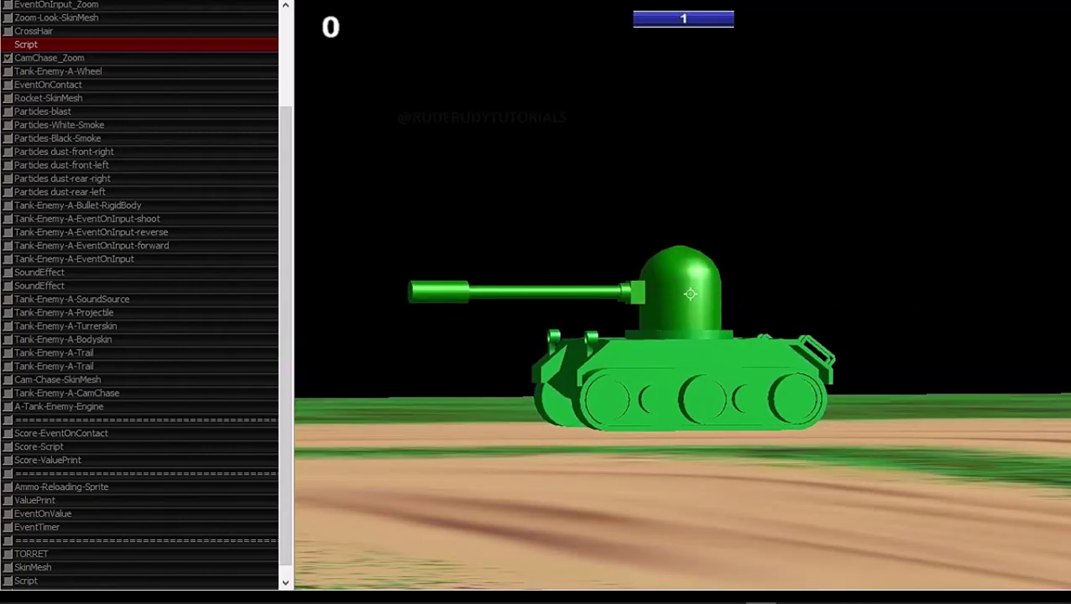
Fire two shells at the enemy tank, reaching a score of 2300, then stop the test
left_click(690, 294)
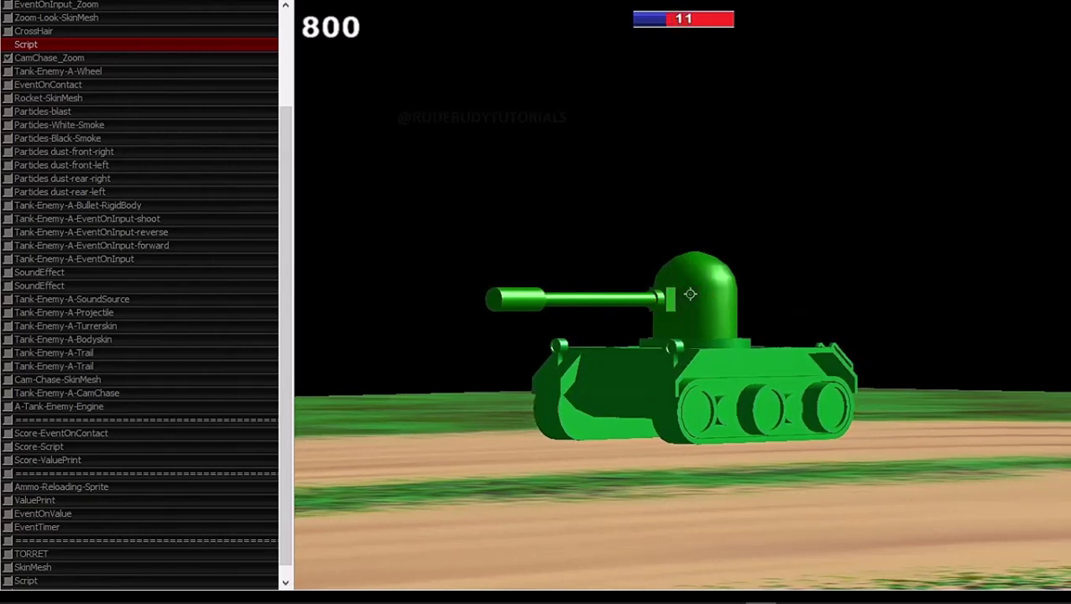
left_click(690, 293)
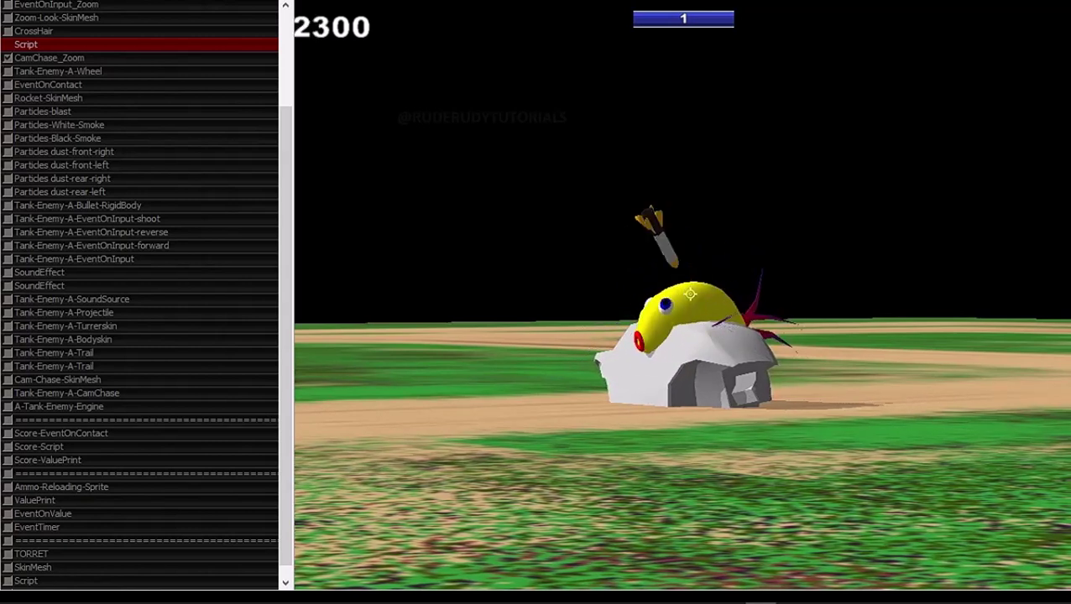
key("Escape")
key("alt+f")
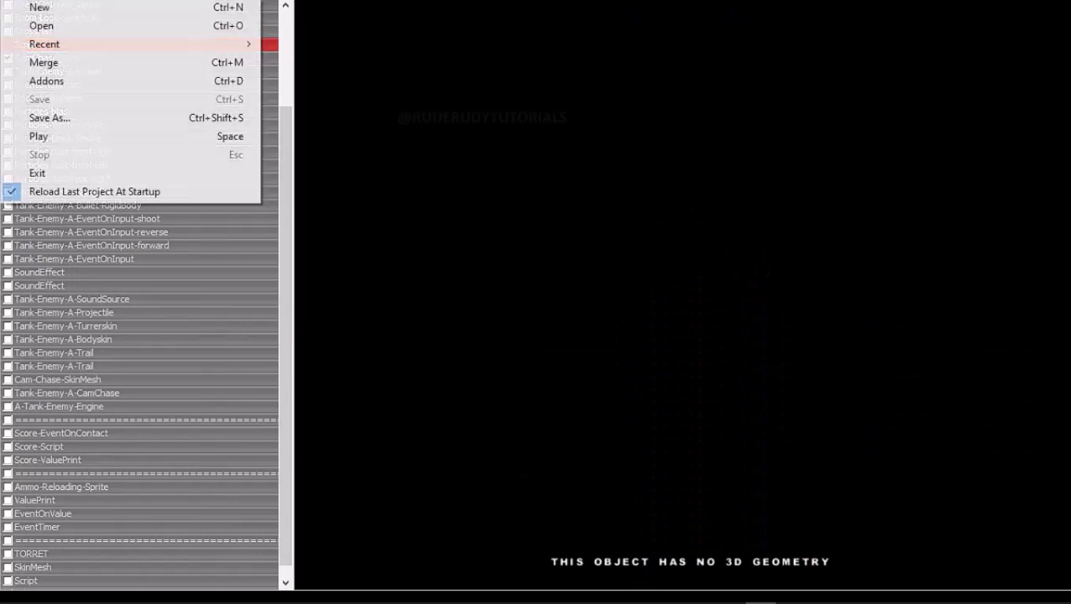
left_click(74, 258)
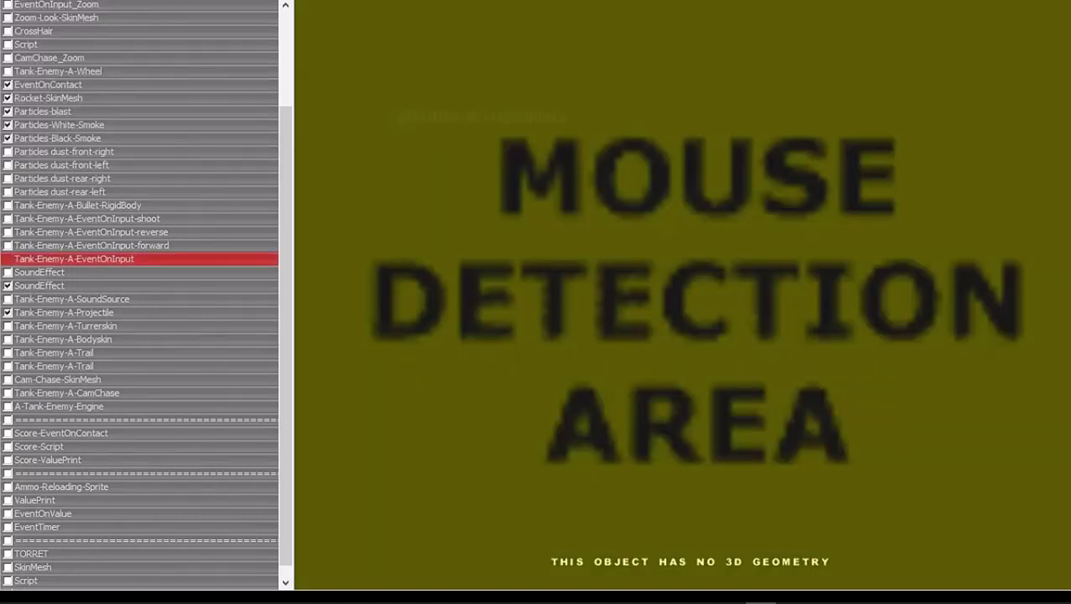
left_click(71, 298)
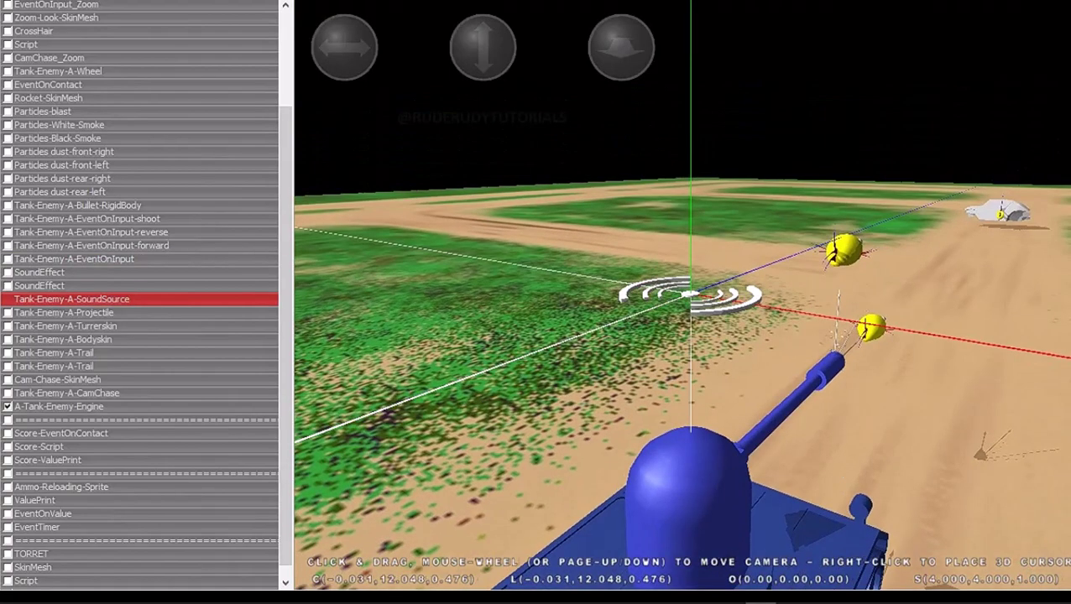